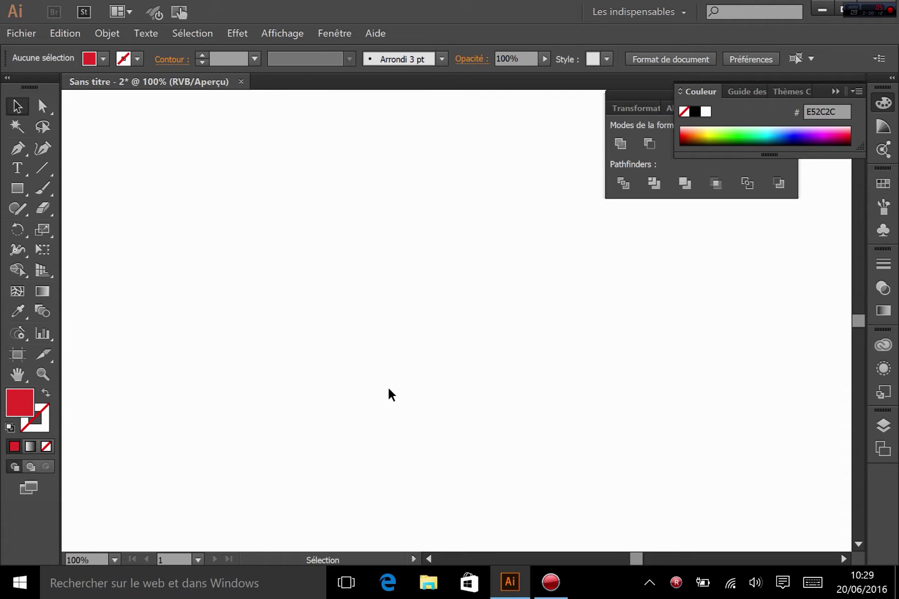
pyautogui.click(237, 34)
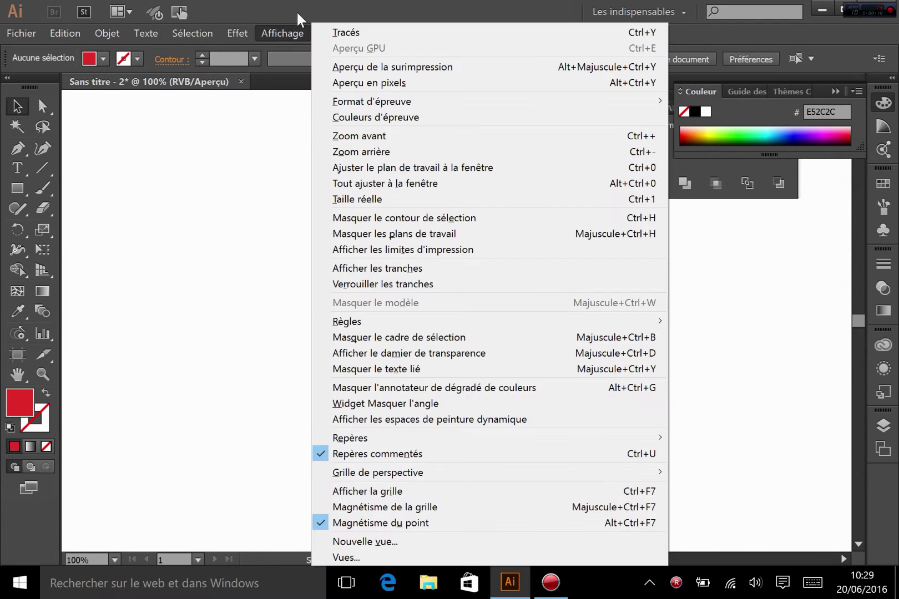
pyautogui.click(252, 2)
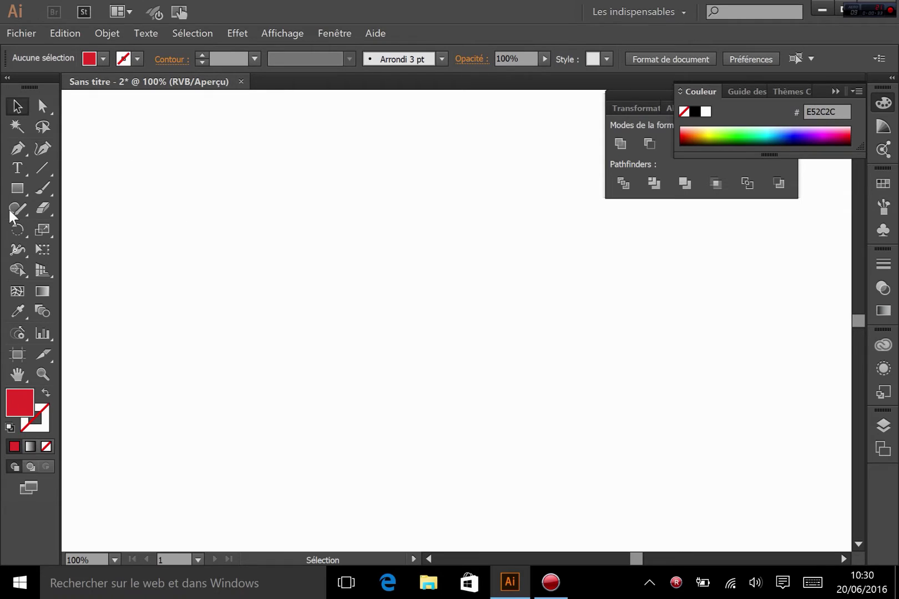
# Draw a red, nearly square rectangle on the empty artboard and return to the Selection tool
pyautogui.click(17, 188)
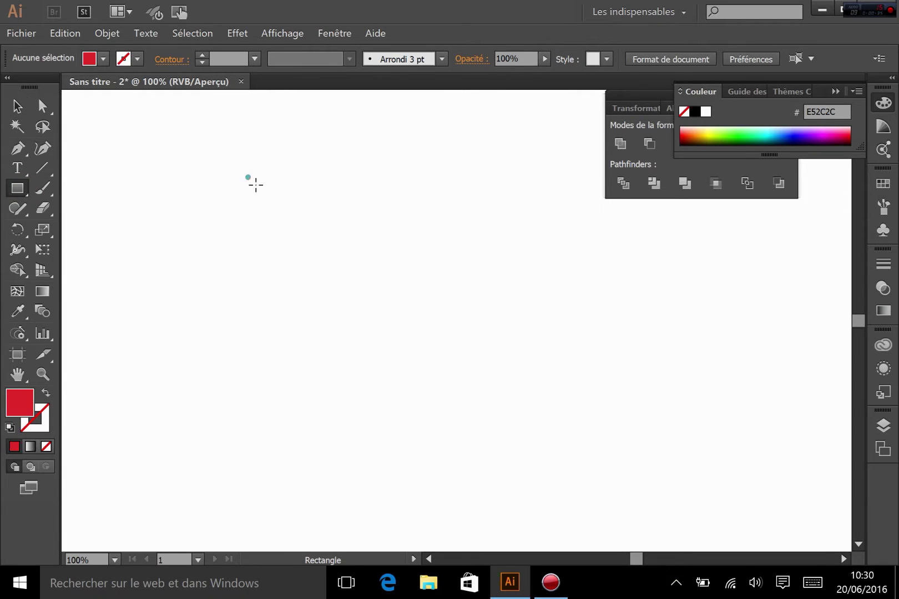
pyautogui.moveTo(255, 185)
pyautogui.mouseDown()
pyautogui.moveTo(343, 282)
pyautogui.moveTo(442, 356)
pyautogui.mouseUp()
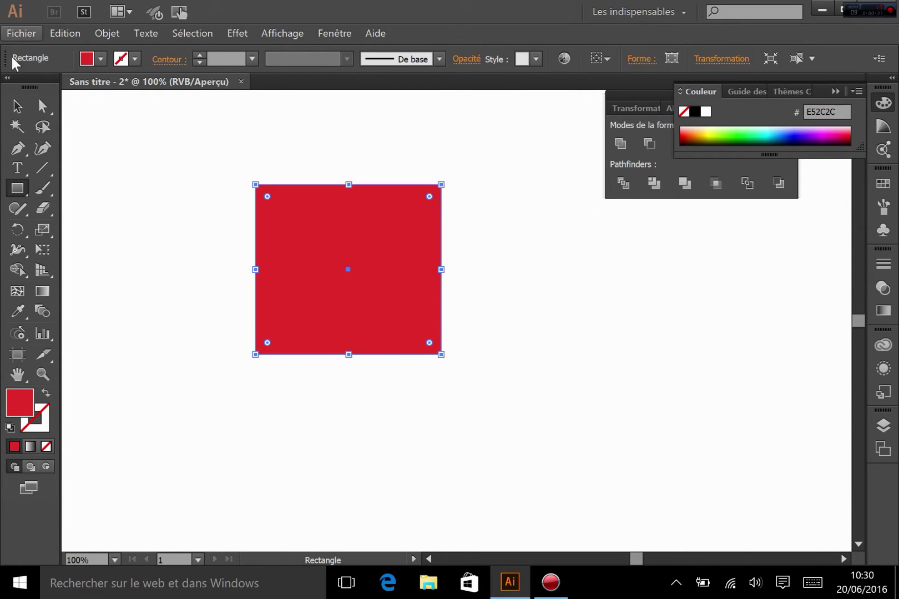
pyautogui.click(17, 105)
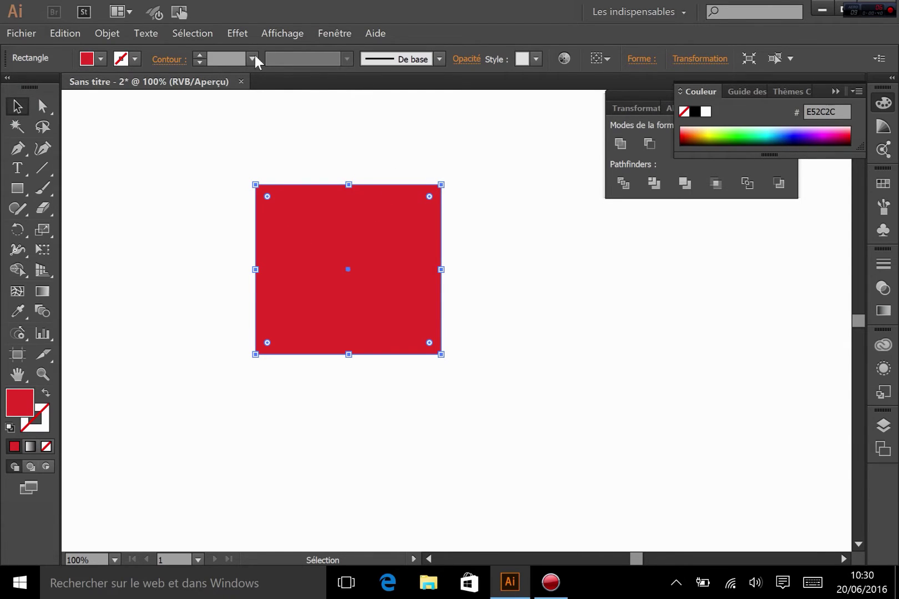
# Try converting the red rectangle to an ellipse with the Convert to Shape effect, and undo it
pyautogui.click(238, 33)
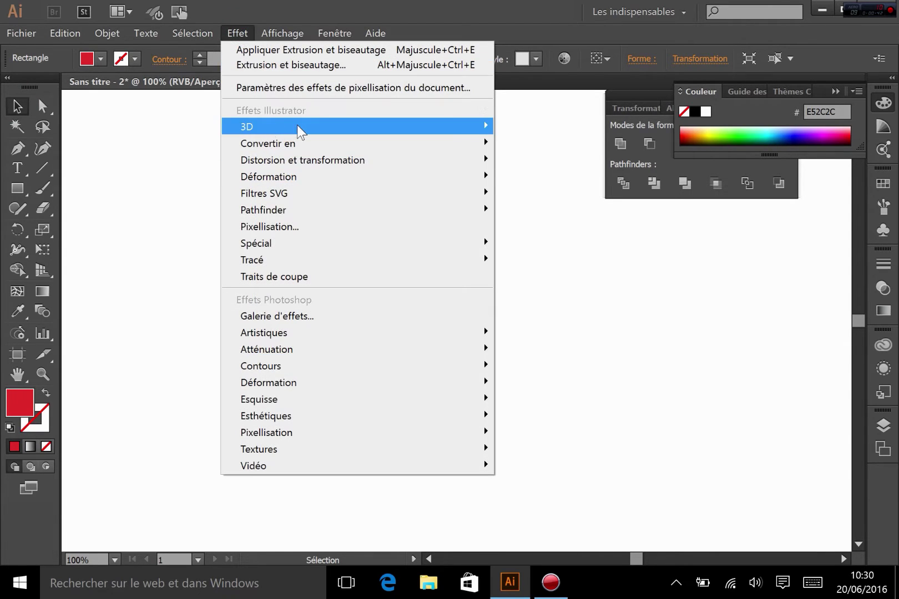
pyautogui.moveTo(279, 125)
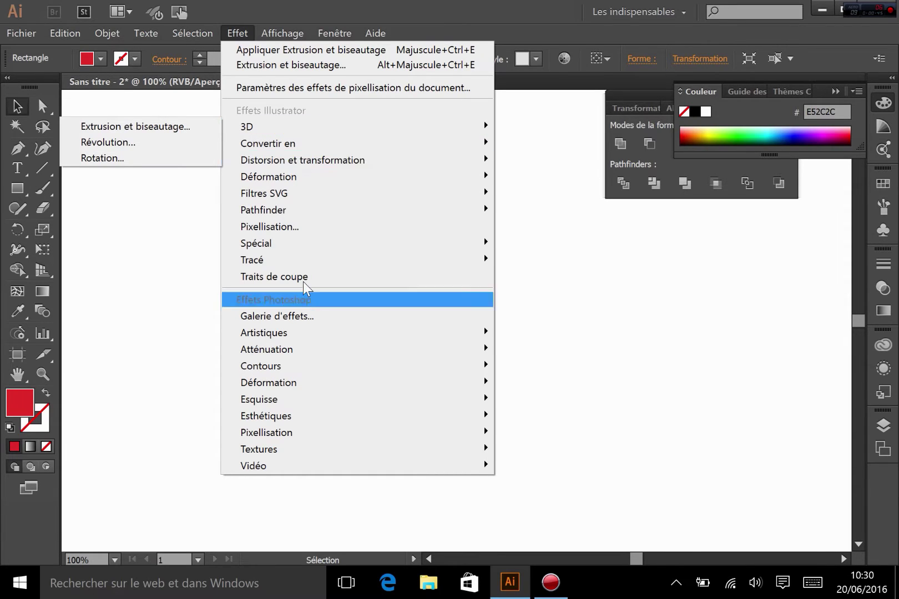
pyautogui.moveTo(316, 148)
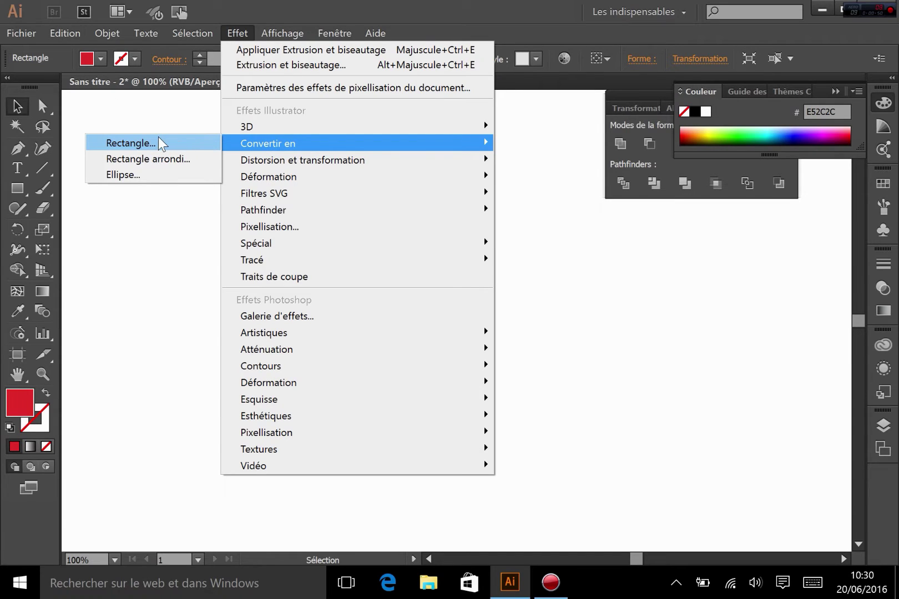
pyautogui.click(134, 173)
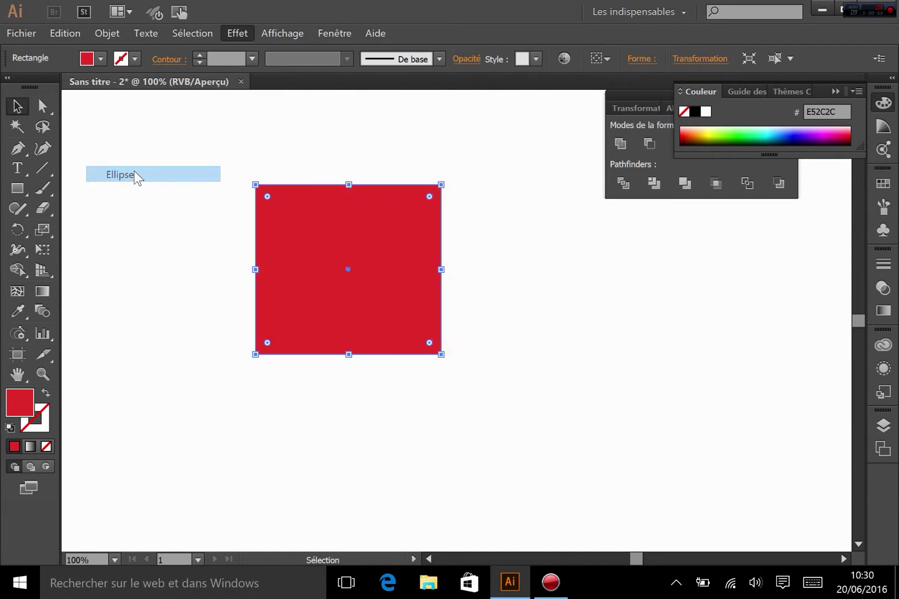
pyautogui.click(455, 390)
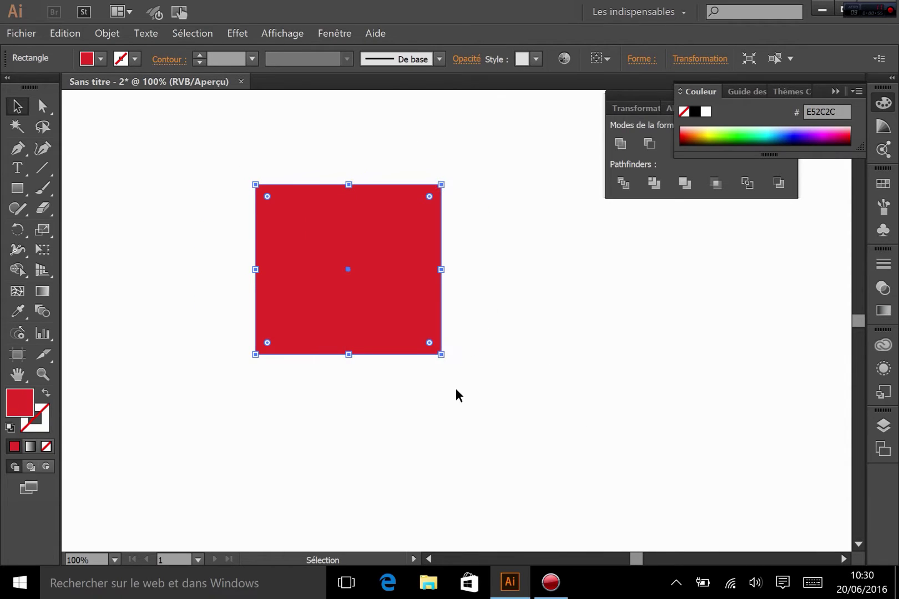
pyautogui.hotkey('ctrl', 'z')
pyautogui.click(247, 33)
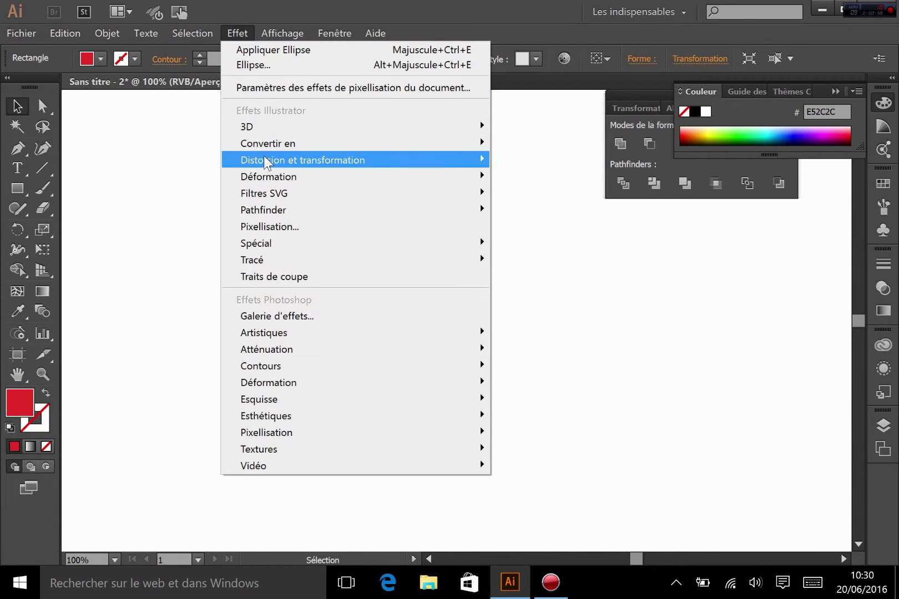
pyautogui.moveTo(283, 147)
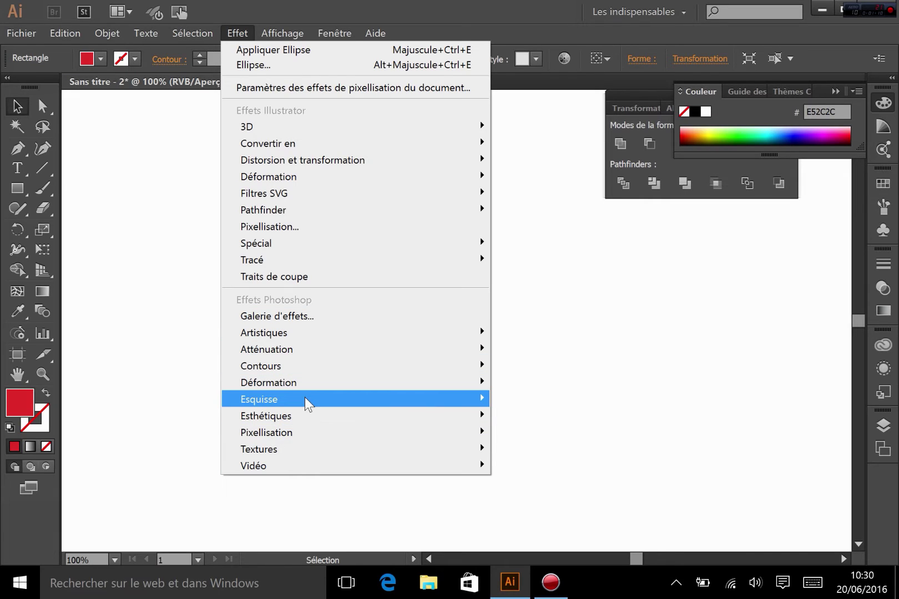
pyautogui.moveTo(305, 397)
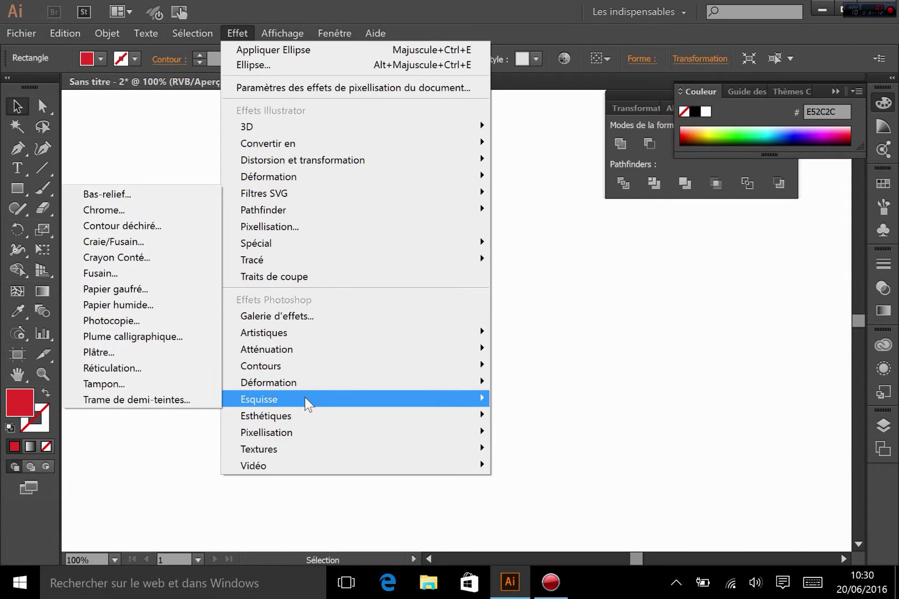
pyautogui.moveTo(351, 344)
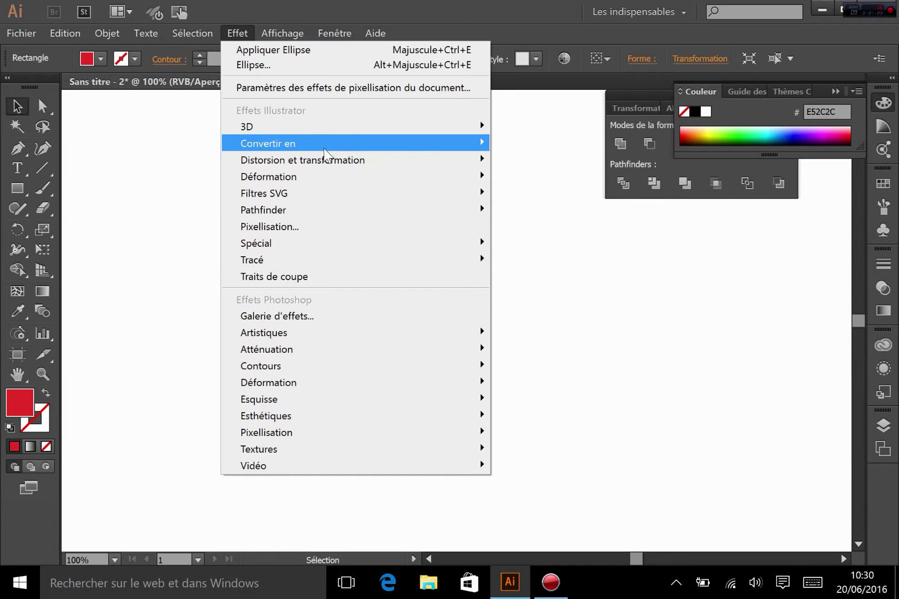
pyautogui.moveTo(351, 160)
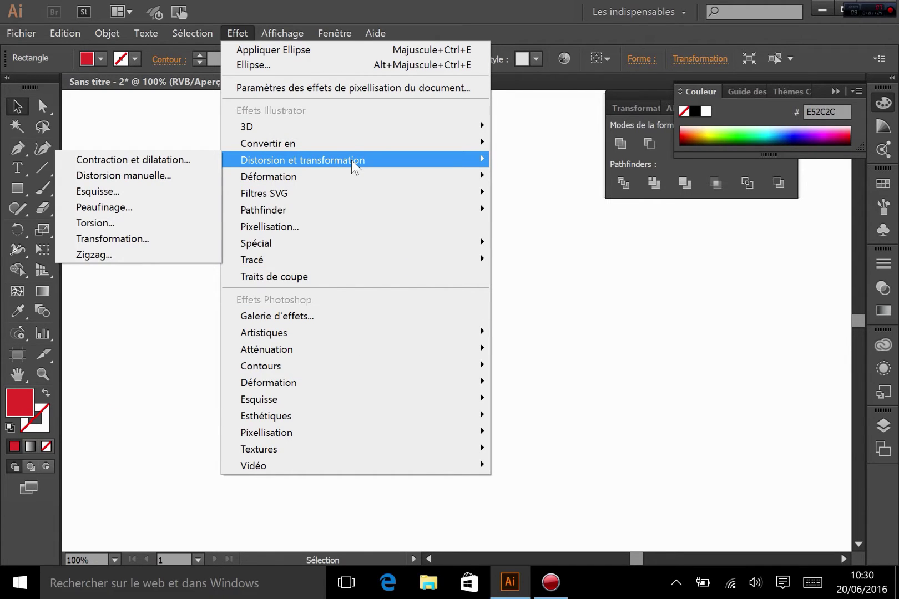
pyautogui.click(122, 240)
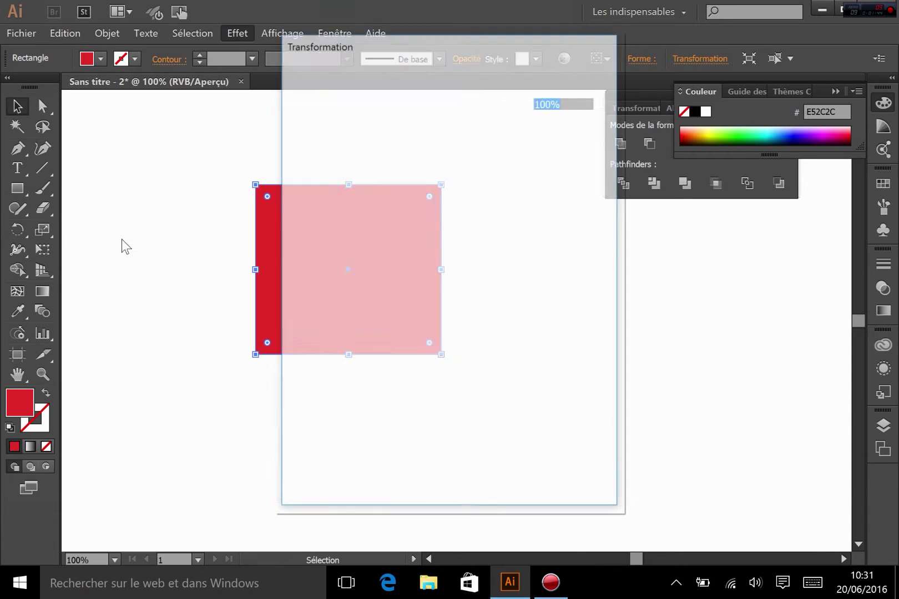
pyautogui.moveTo(374, 47); pyautogui.dragTo(531, 61)
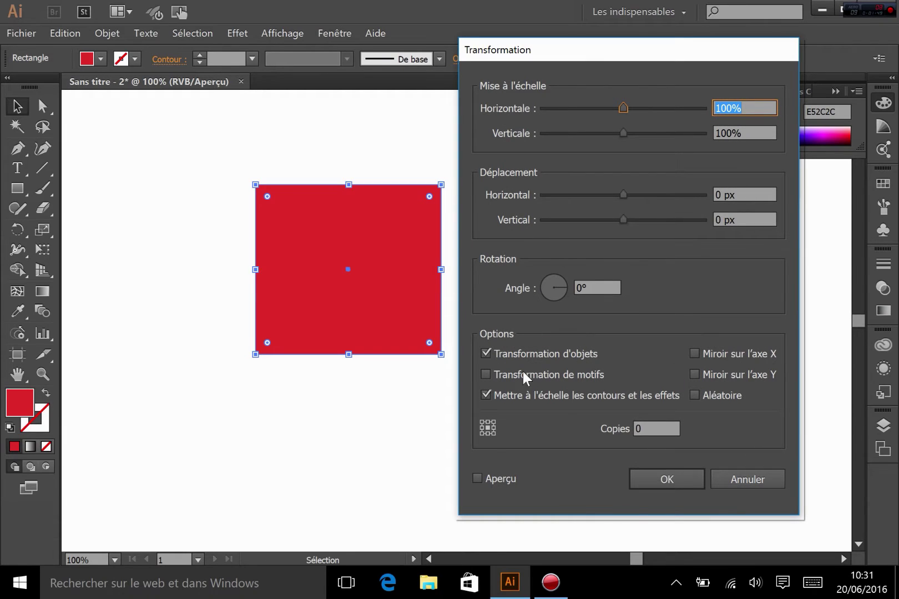
pyautogui.click(476, 478)
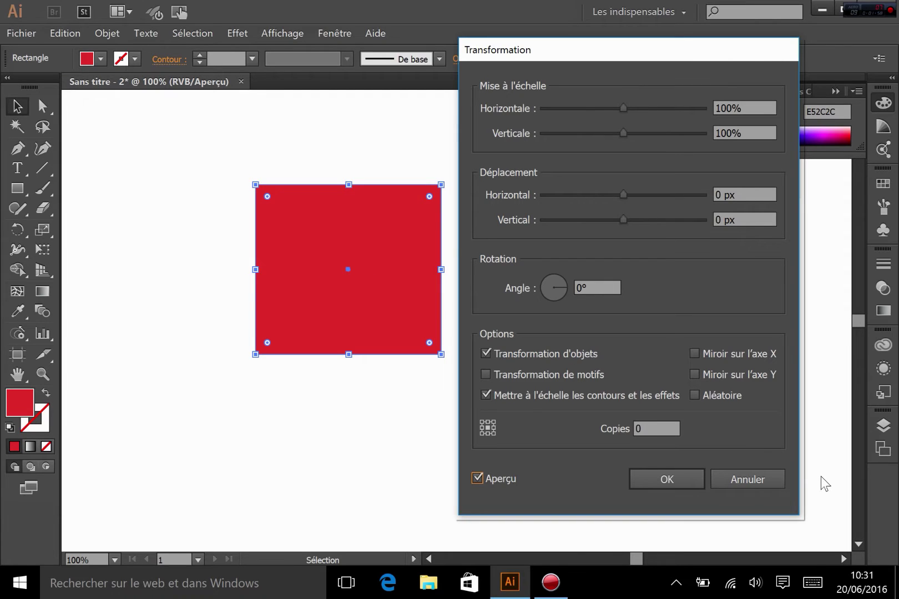
pyautogui.click(754, 477)
# Shrink the red rectangle and start the Transform effect on it with preview on and 10 copies
pyautogui.moveTo(441, 351); pyautogui.dragTo(323, 265)
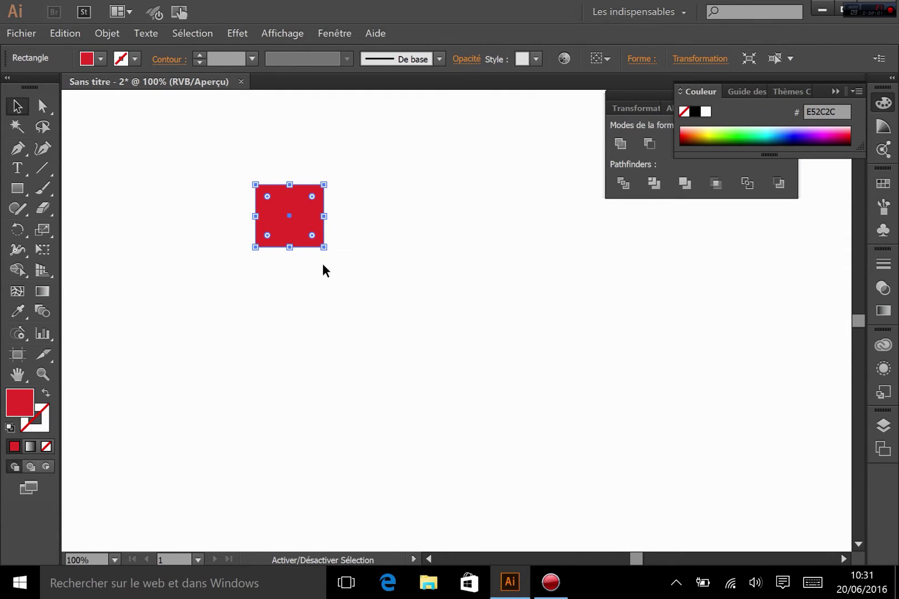
pyautogui.click(227, 33)
pyautogui.moveTo(418, 164)
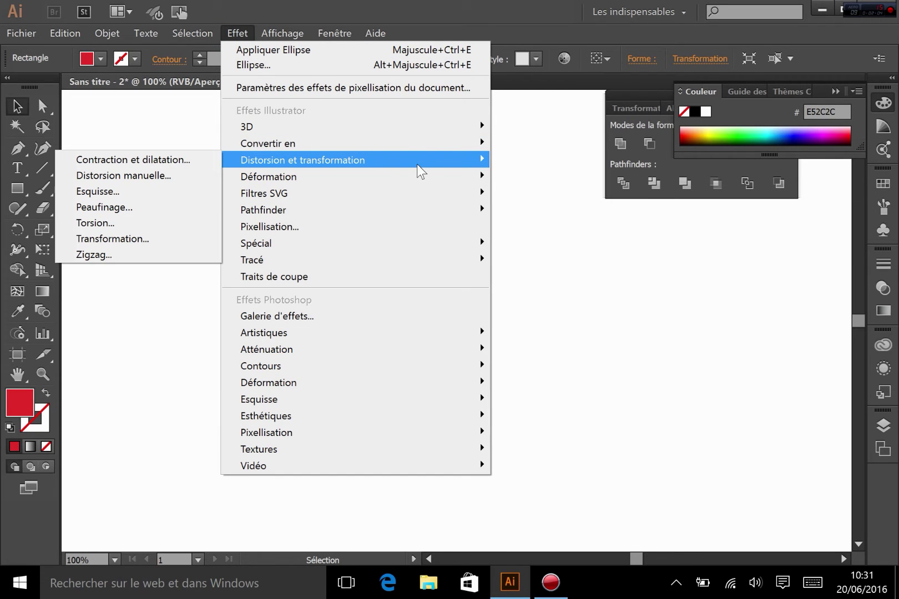
pyautogui.click(162, 238)
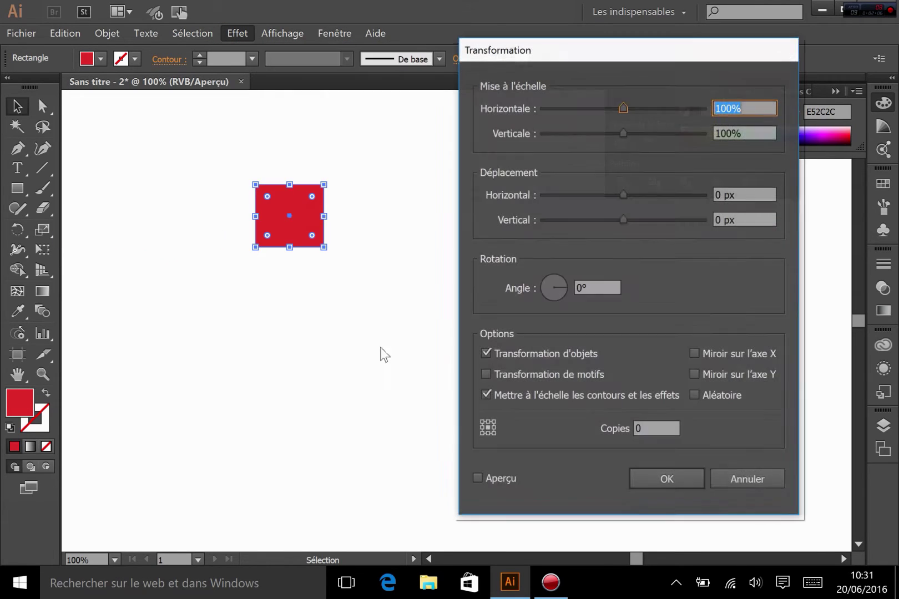
pyautogui.click(496, 478)
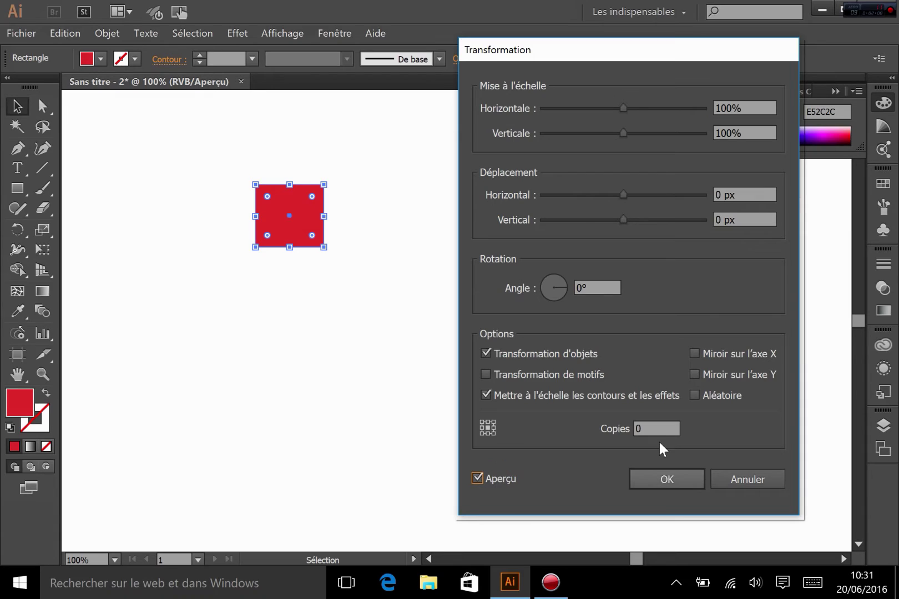
pyautogui.click(647, 428)
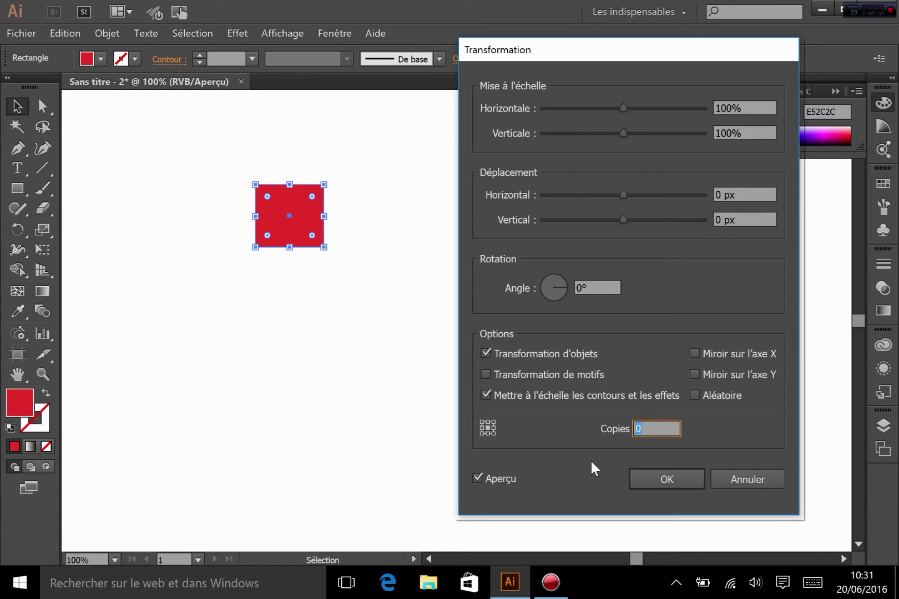
pyautogui.write('10')
# Set the rotation angle of the Transform effect to 35° after trying 38° and 36°
pyautogui.click(565, 286)
pyautogui.click(562, 292)
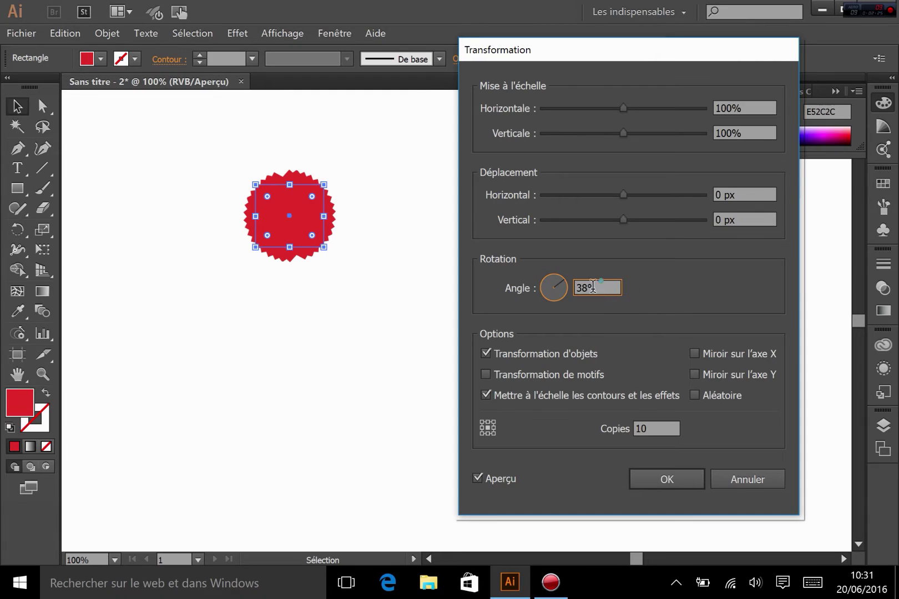
pyautogui.moveTo(596, 287); pyautogui.dragTo(547, 287)
pyautogui.write('36')
pyautogui.press('Tab')
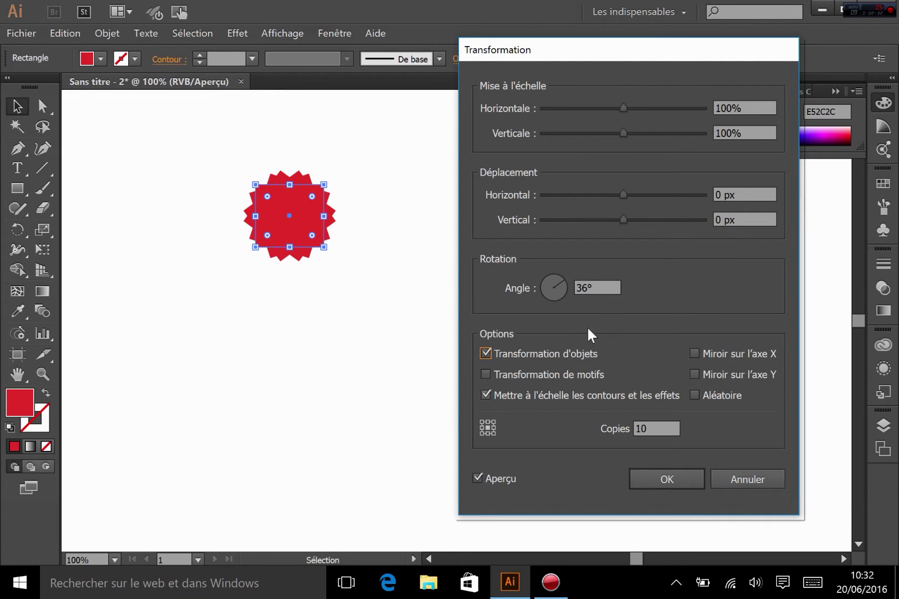
pyautogui.doubleClick(604, 286)
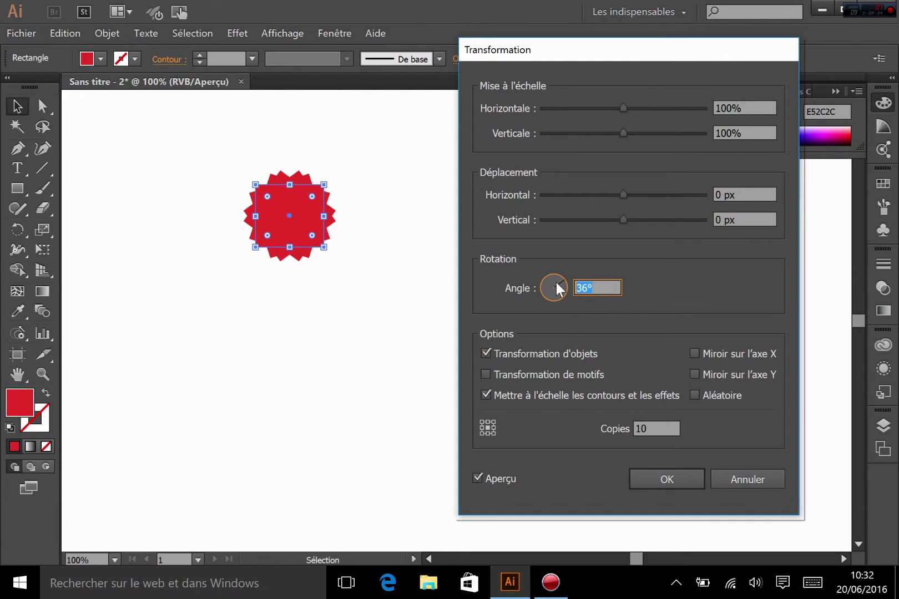
pyautogui.write('35')
pyautogui.press('Tab')
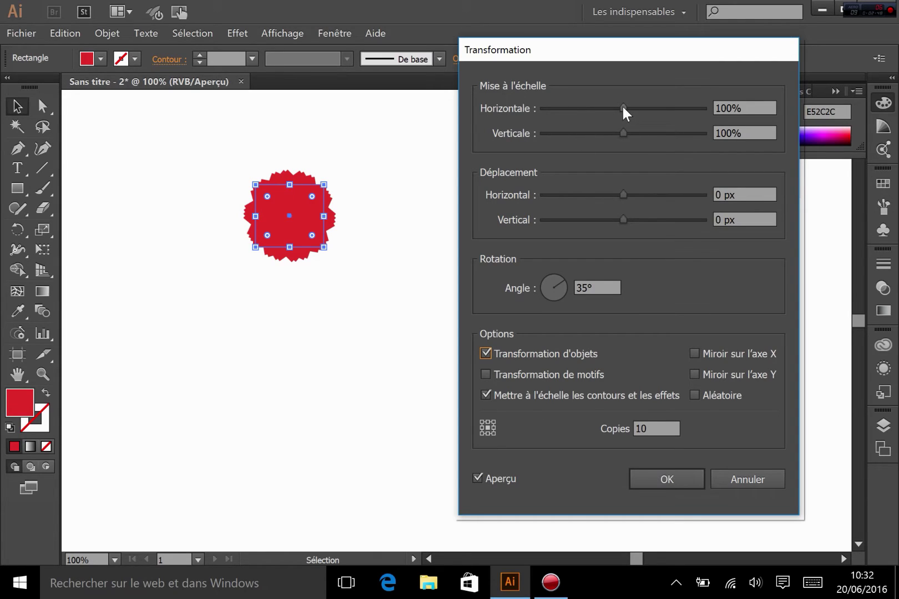
# Scale the copies to 80% horizontally and vertically, and offset them by 84 px horizontally and 74 px vertically
pyautogui.moveTo(621, 104); pyautogui.dragTo(611, 131)
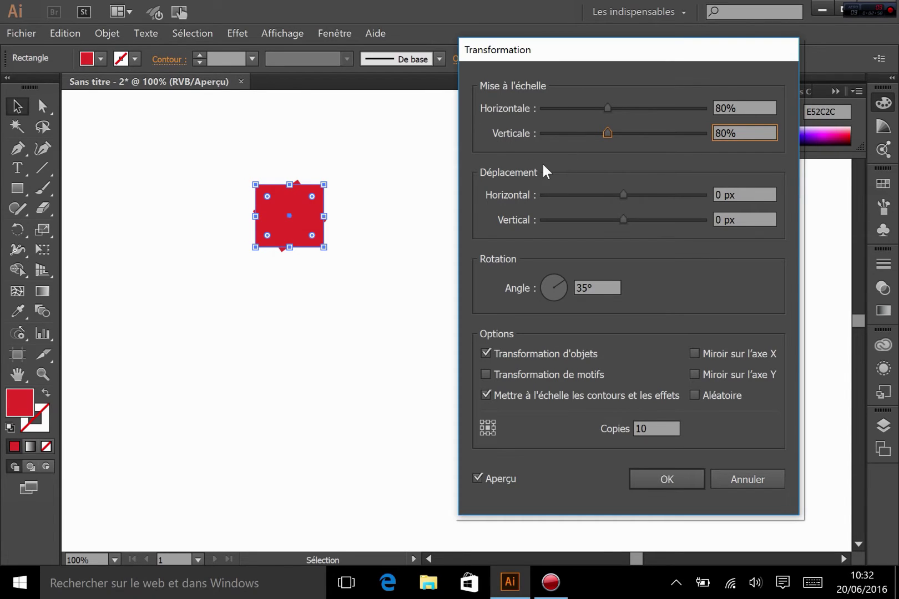
pyautogui.moveTo(623, 193); pyautogui.dragTo(691, 201)
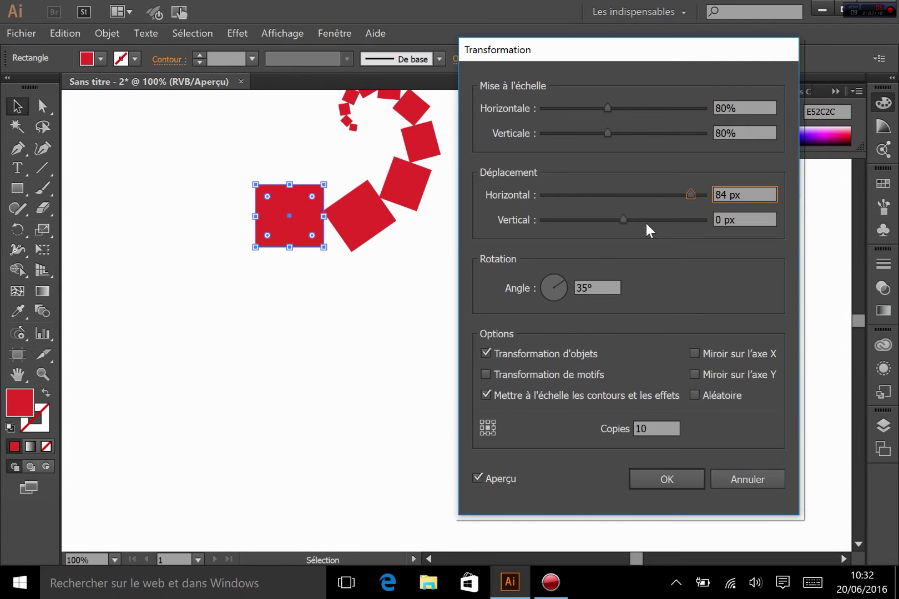
pyautogui.moveTo(627, 220); pyautogui.dragTo(681, 218)
pyautogui.moveTo(577, 66); pyautogui.dragTo(648, 58)
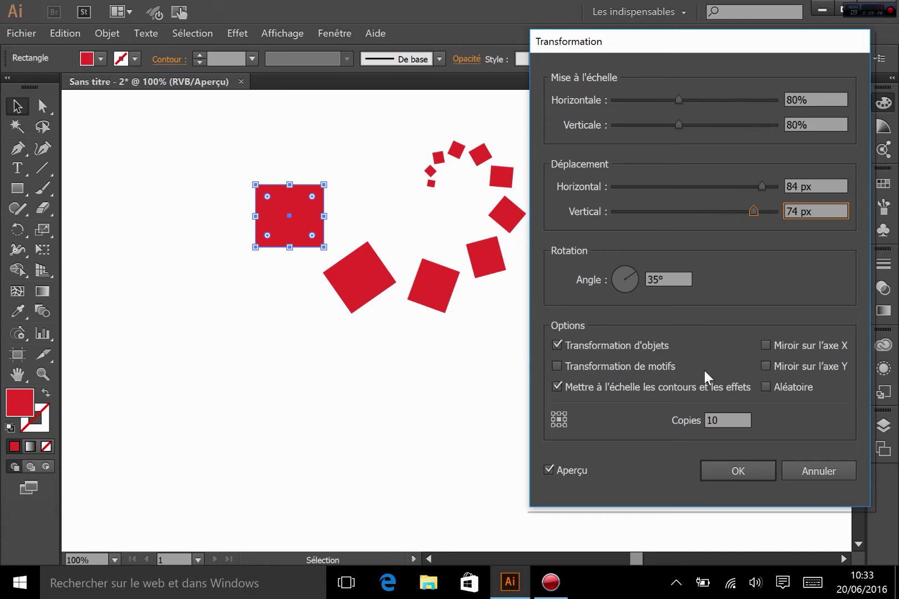
# Try mirroring the copies on the X axis, turn that option off again, and apply the Transform effect
pyautogui.click(765, 345)
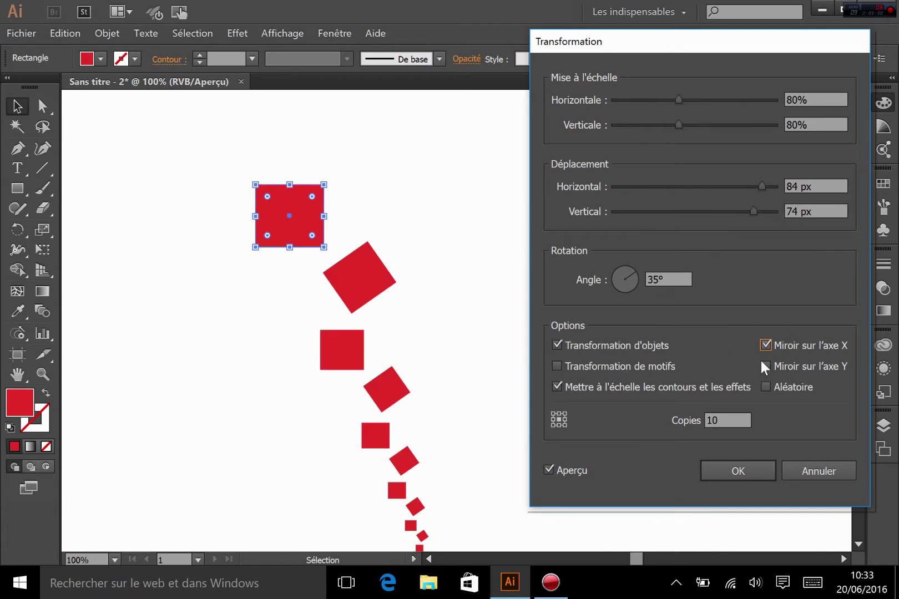
pyautogui.click(766, 345)
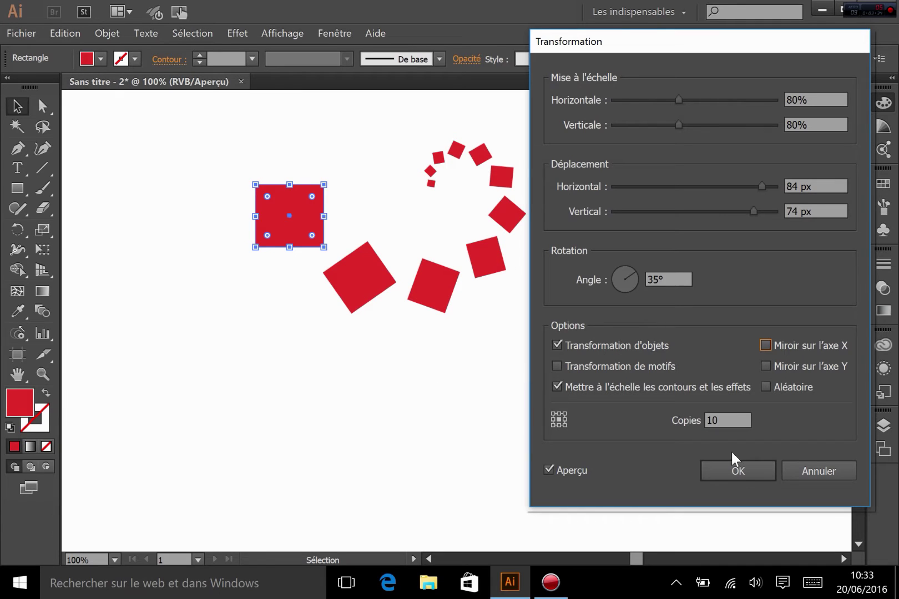
pyautogui.click(739, 467)
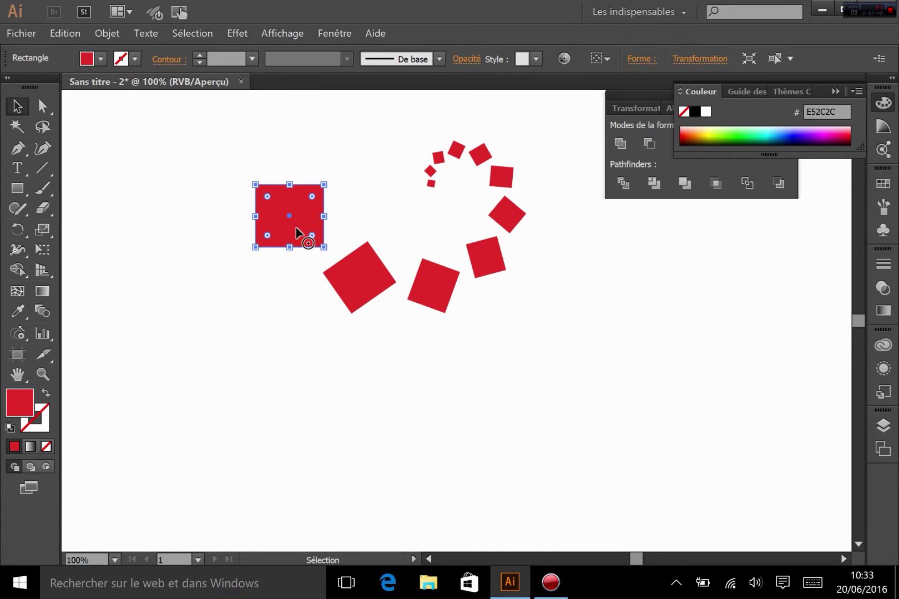
# Move the source rectangle with its spiral of copies slightly down and left, and switch to the Direct Selection tool
pyautogui.moveTo(296, 232); pyautogui.dragTo(253, 257)
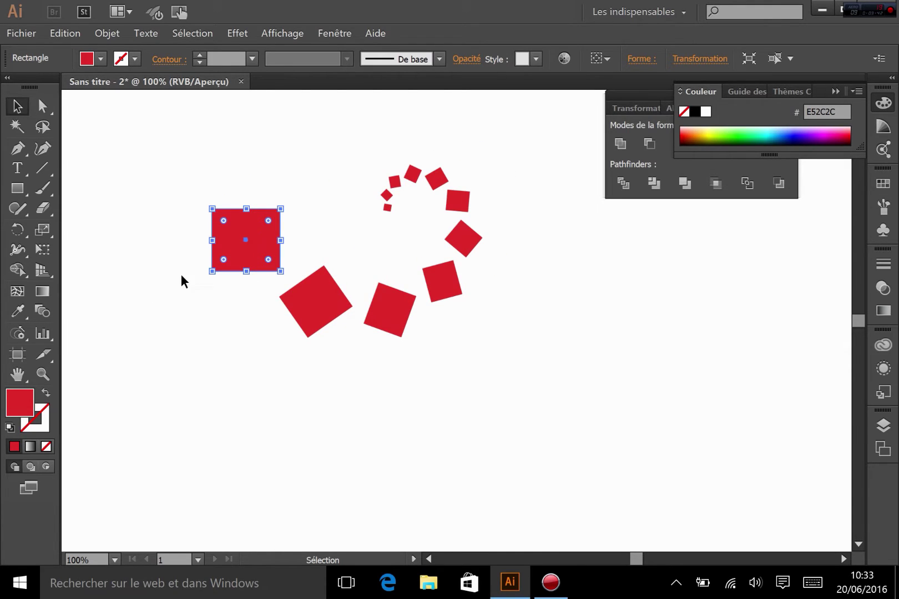
pyautogui.click(42, 107)
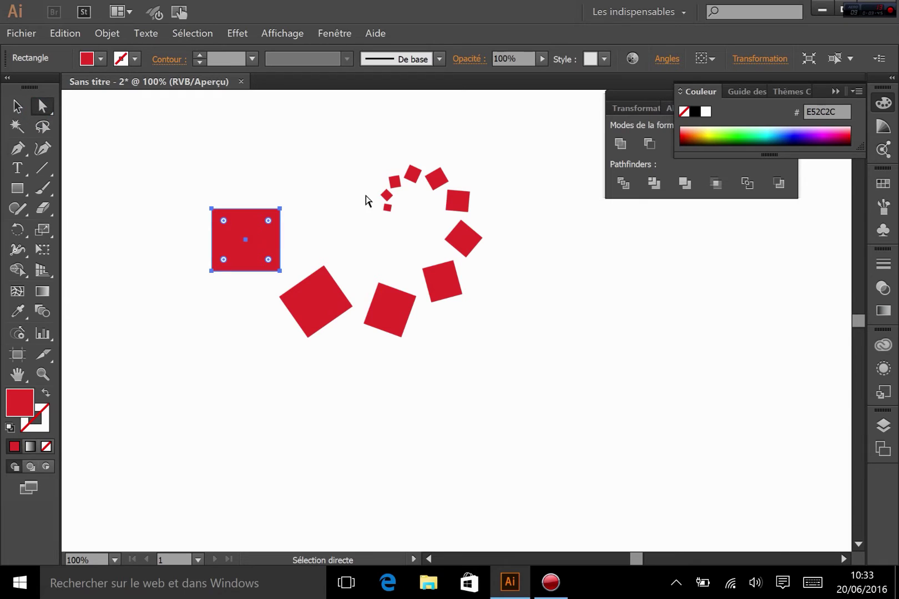
# Reshape the source rectangle by moving its upper-right corner point up and to the left, and deselect it
pyautogui.click(329, 195)
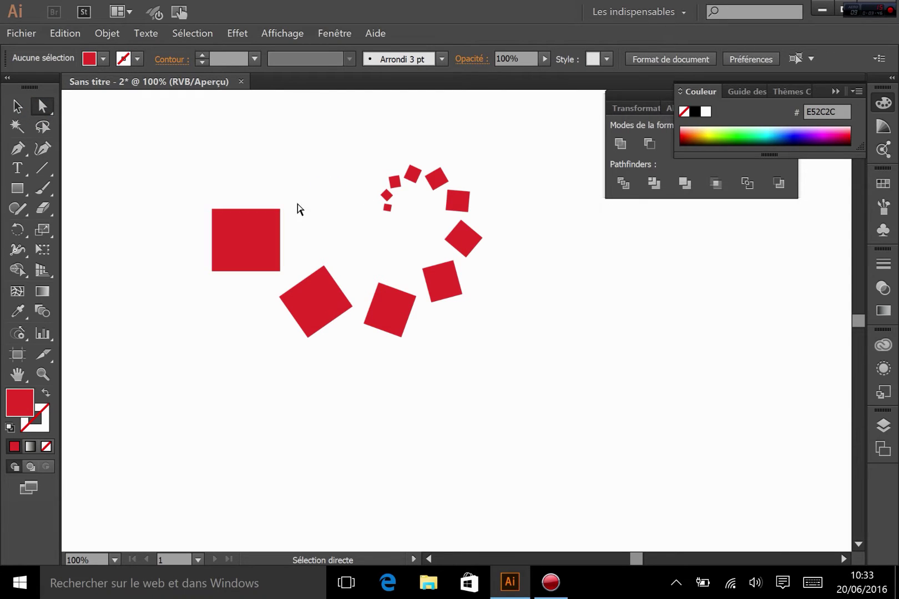
pyautogui.moveTo(280, 210); pyautogui.dragTo(253, 172)
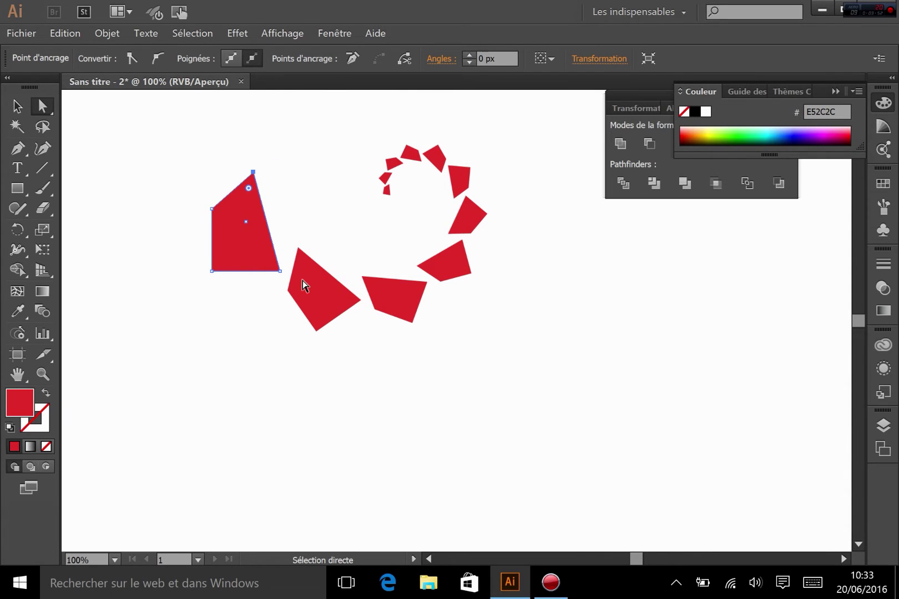
pyautogui.click(118, 406)
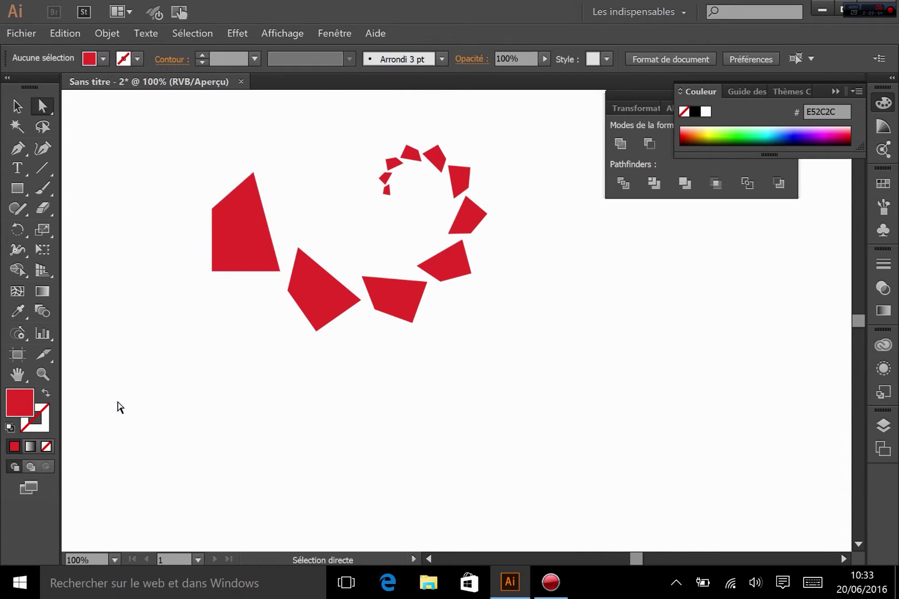
# Expand the appearance of the reshaped source object so its spiral copies turn into real shapes, and deselect them
pyautogui.click(17, 105)
pyautogui.click(231, 240)
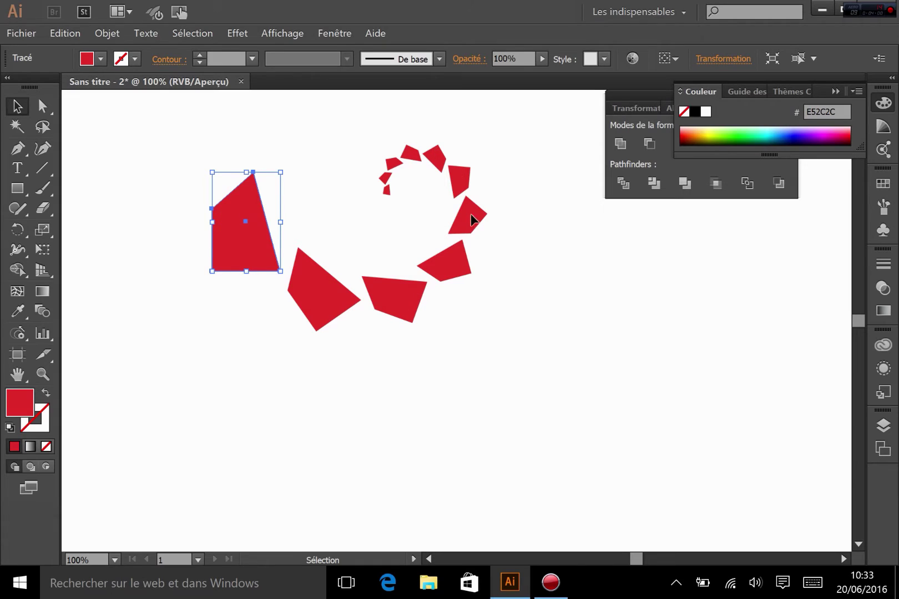
pyautogui.click(107, 33)
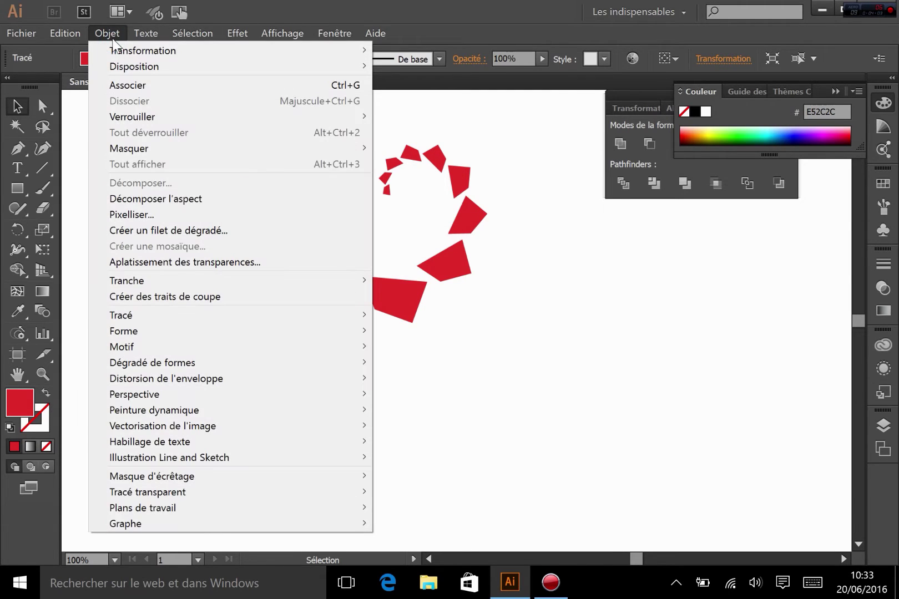
pyautogui.click(165, 199)
pyautogui.click(408, 336)
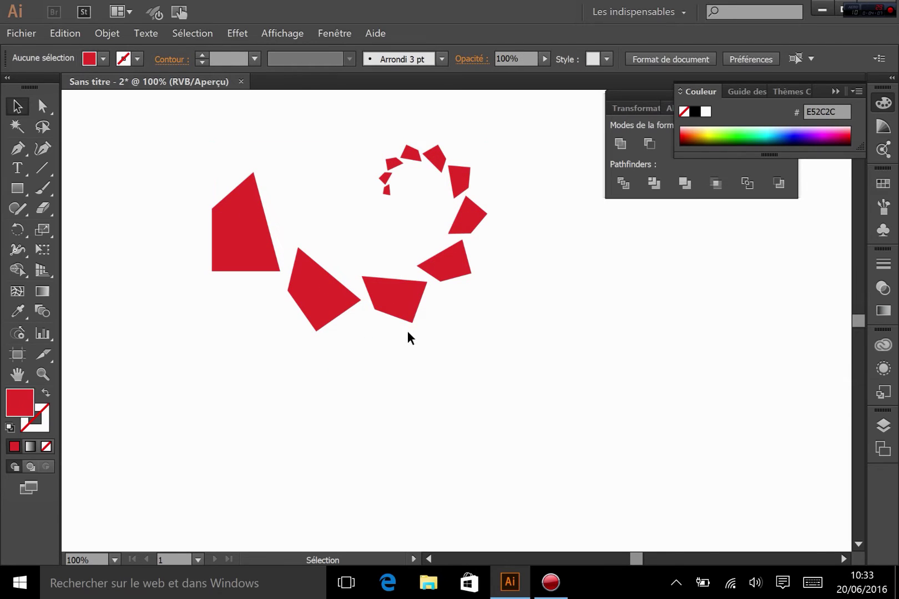
# Ungroup the expanded spiral and select several of its shapes one at a time
pyautogui.click(395, 308)
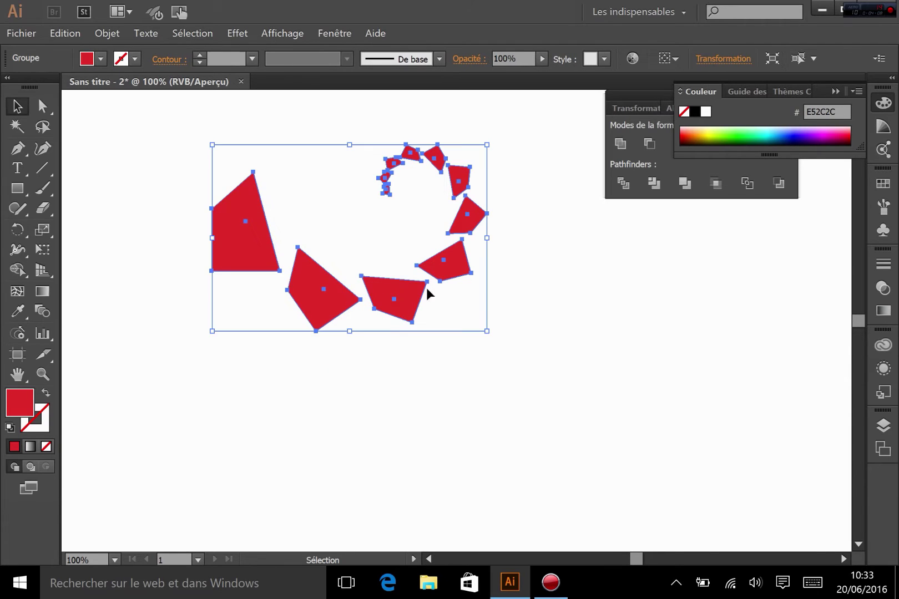
pyautogui.rightClick(461, 177)
pyautogui.click(354, 218)
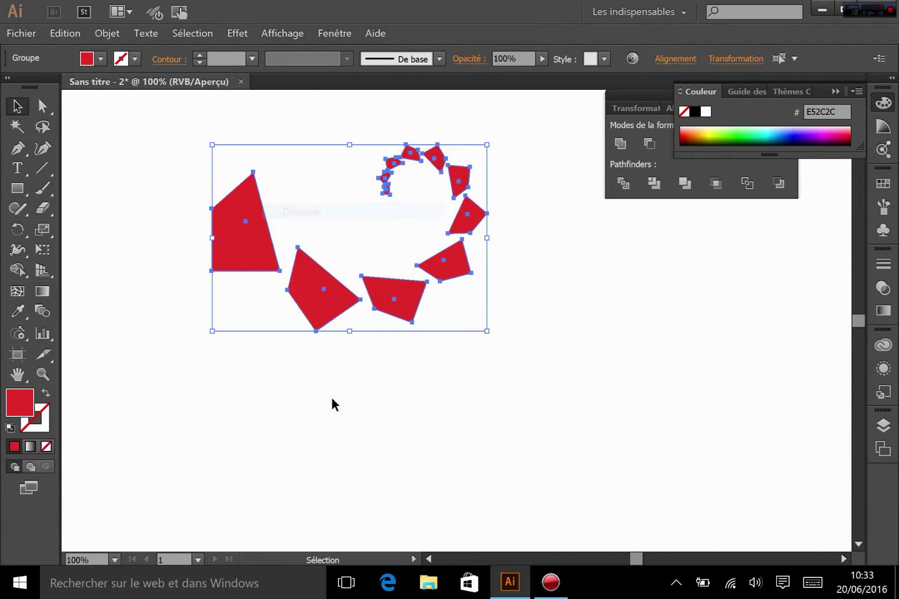
pyautogui.click(335, 397)
pyautogui.click(413, 286)
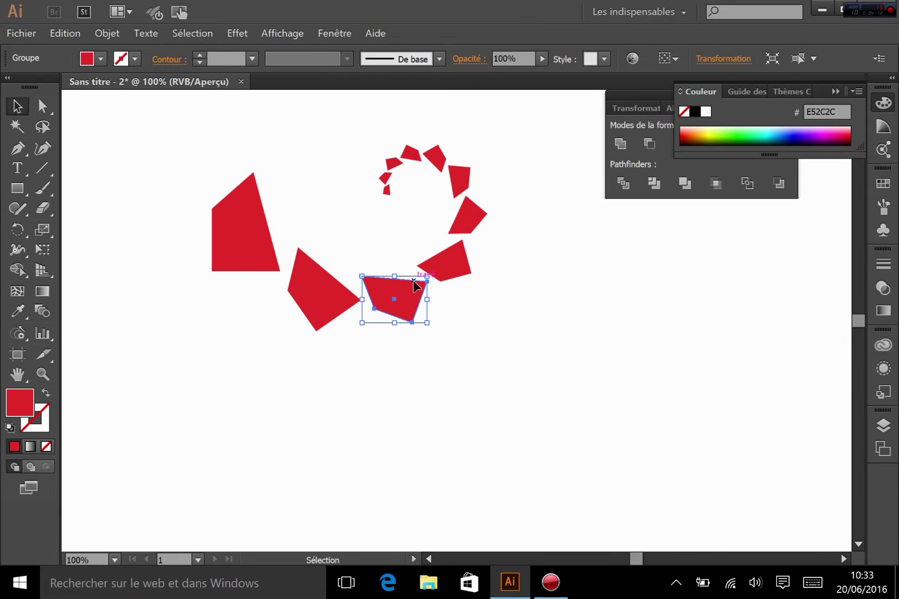
pyautogui.click(457, 258)
pyautogui.click(482, 210)
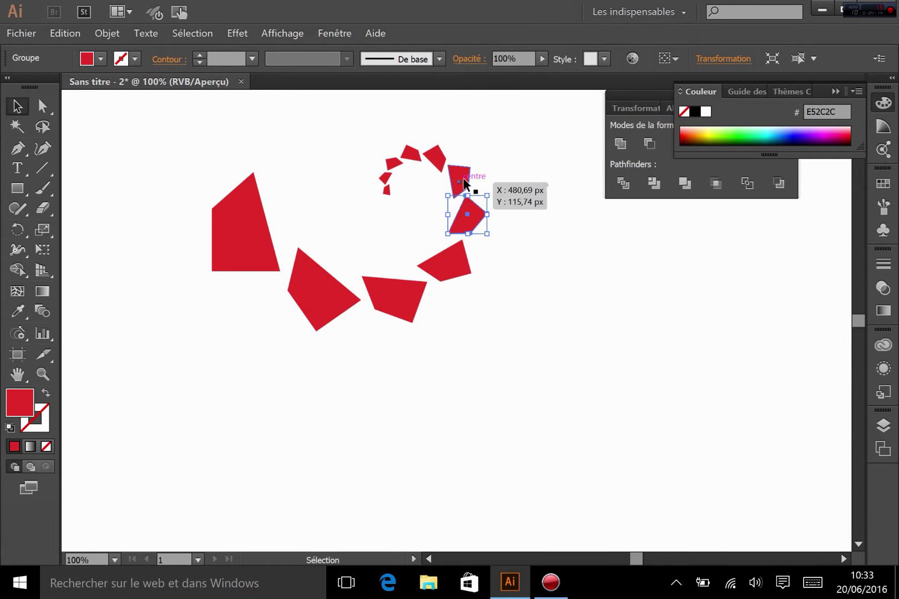
pyautogui.click(460, 178)
# Undo the ungrouping, expansion, reshaping, move and Transform effect, going back to the plain red rectangle
pyautogui.hotkey('ctrl', 'z')
pyautogui.hotkey('ctrl', 'z')
pyautogui.hotkey('ctrl', 'z')
pyautogui.hotkey('ctrl', 'z')
pyautogui.hotkey('ctrl', 'z')
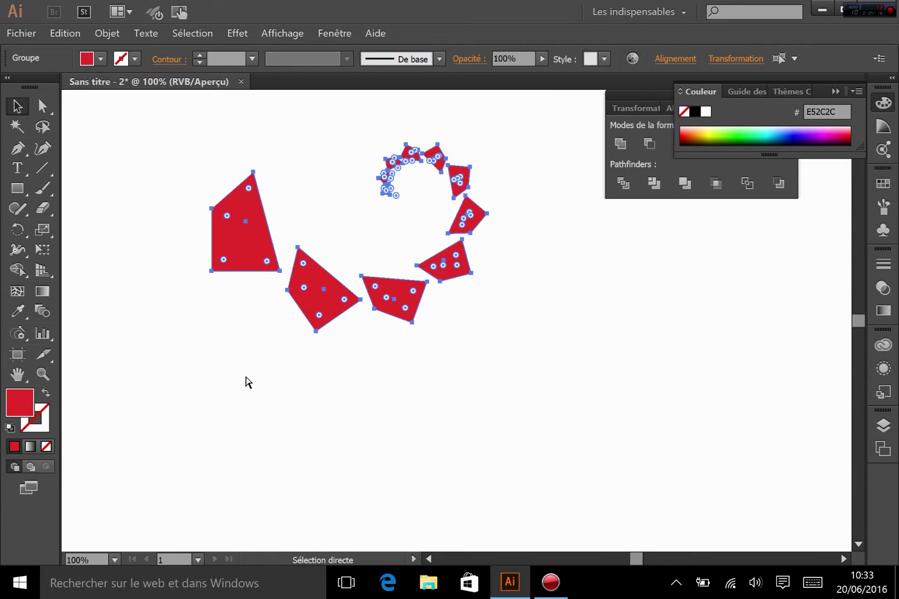
pyautogui.hotkey('ctrl', 'z')
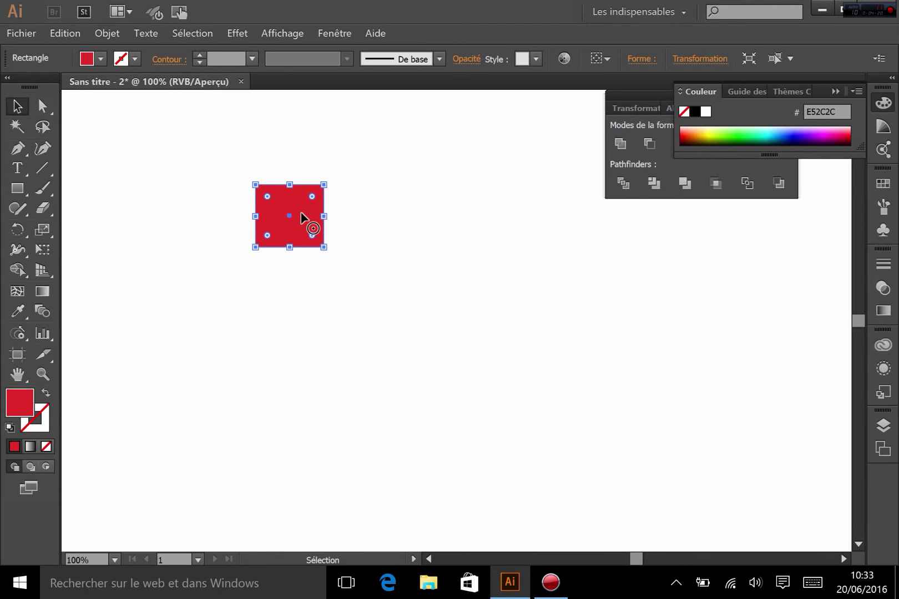
# Start the Arc warp effect on the red rectangle, turn on its preview and look through the available warp styles
pyautogui.click(246, 34)
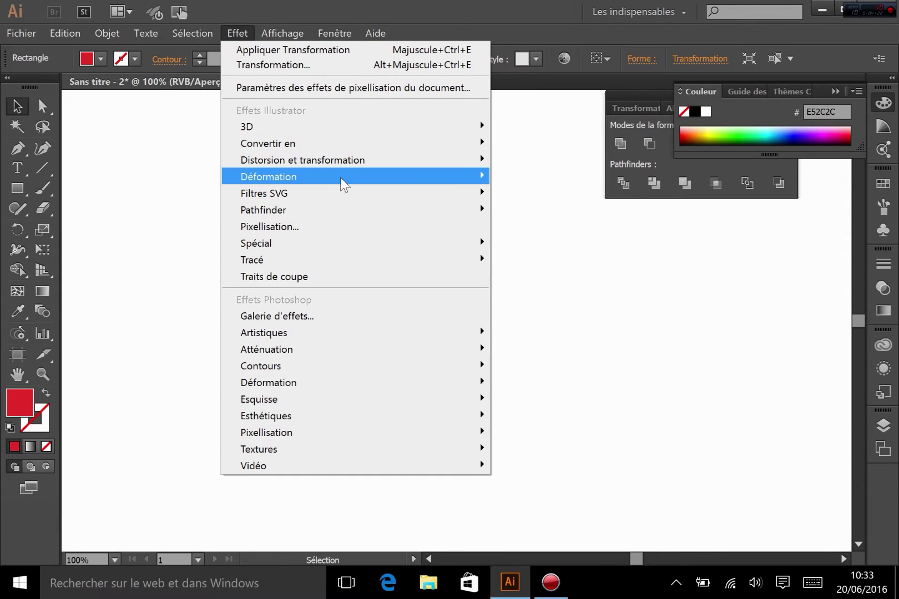
pyautogui.moveTo(320, 179)
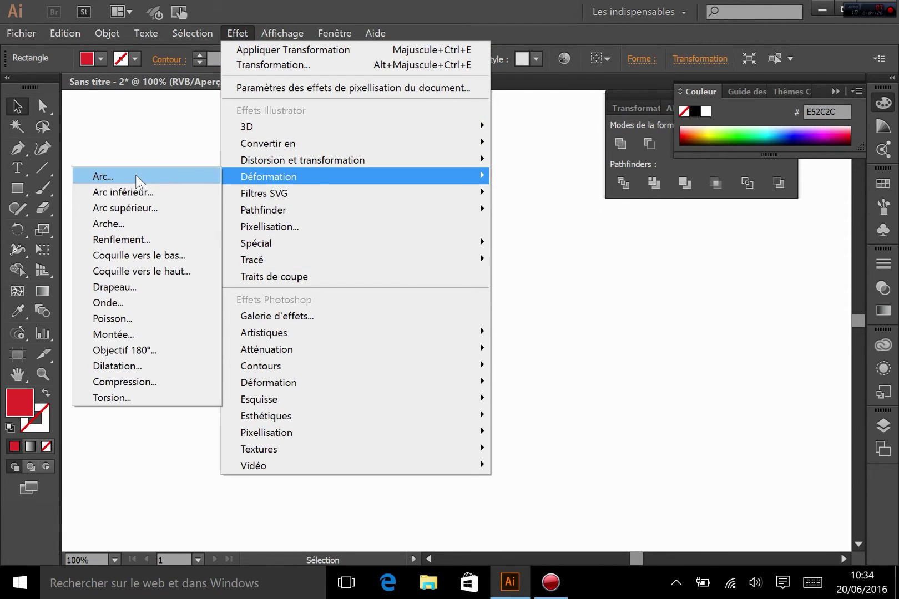
pyautogui.click(137, 180)
pyautogui.moveTo(472, 168); pyautogui.dragTo(613, 167)
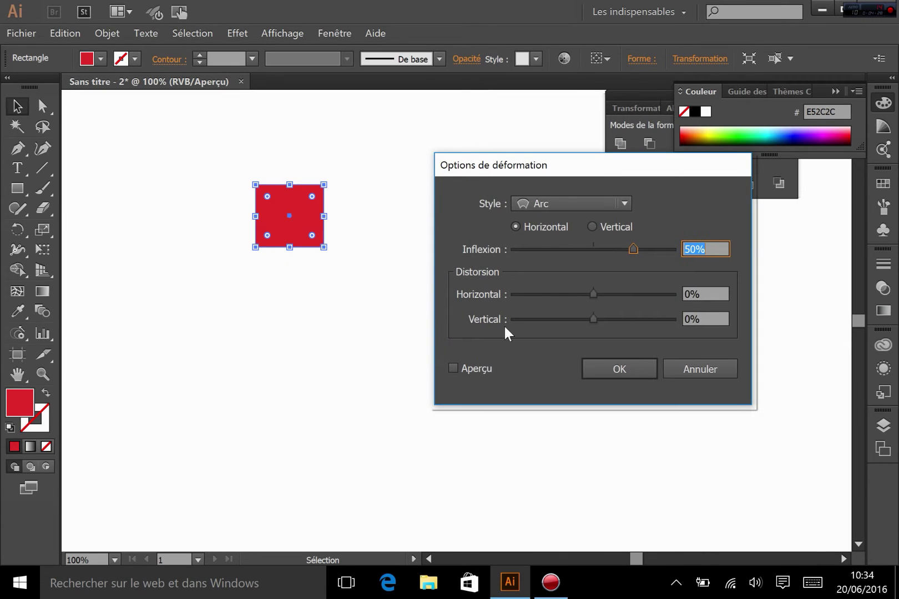
pyautogui.click(471, 370)
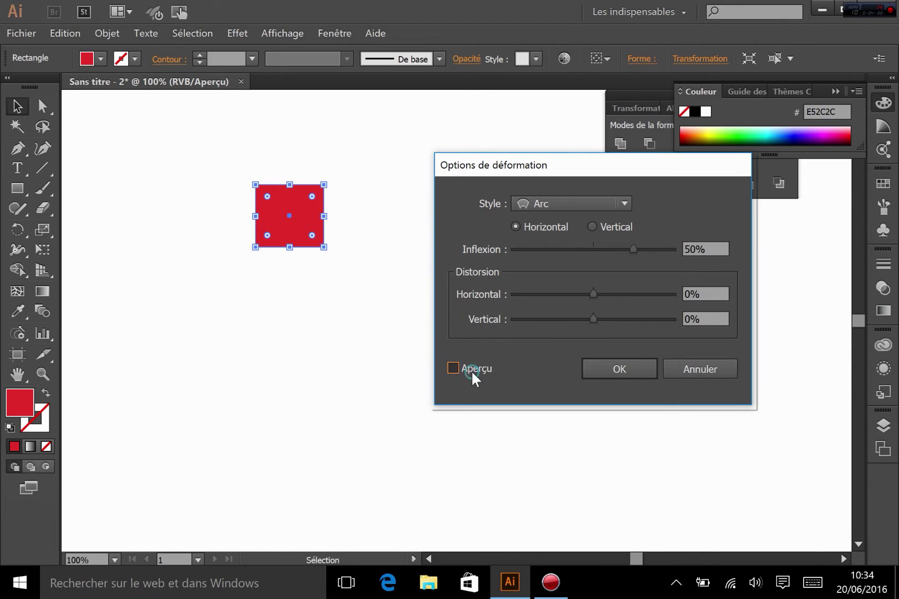
pyautogui.click(547, 198)
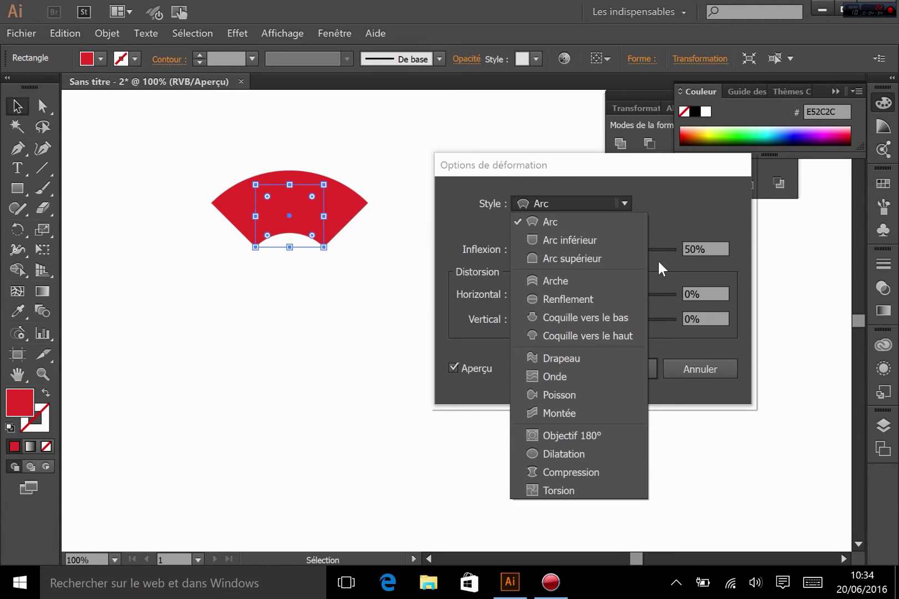
pyautogui.click(688, 203)
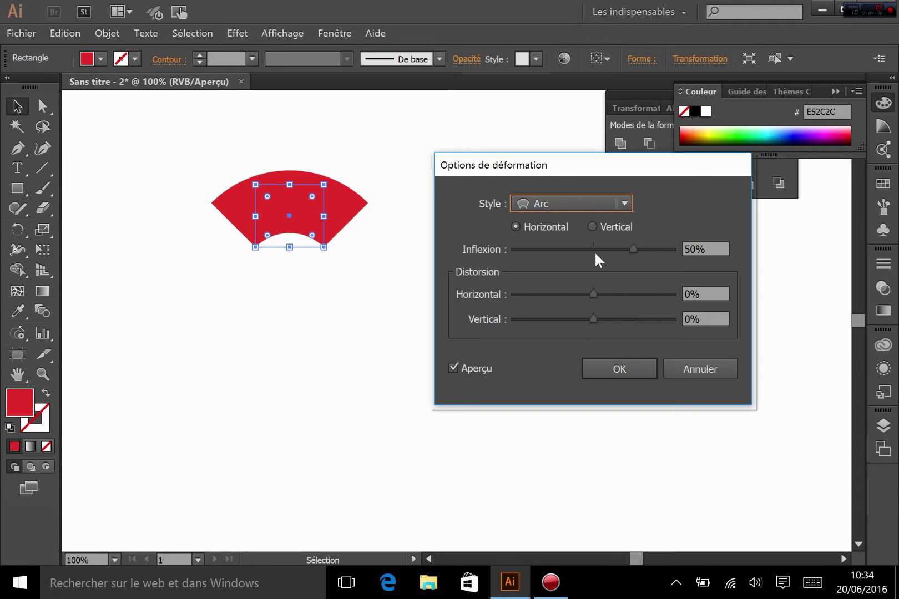
# Set the Arc warp's bend to 52%, with 2% horizontal and 3% vertical distortion, and make its orientation vertical
pyautogui.moveTo(638, 245)
pyautogui.mouseDown()
pyautogui.moveTo(612, 247)
pyautogui.moveTo(637, 250)
pyautogui.mouseUp()
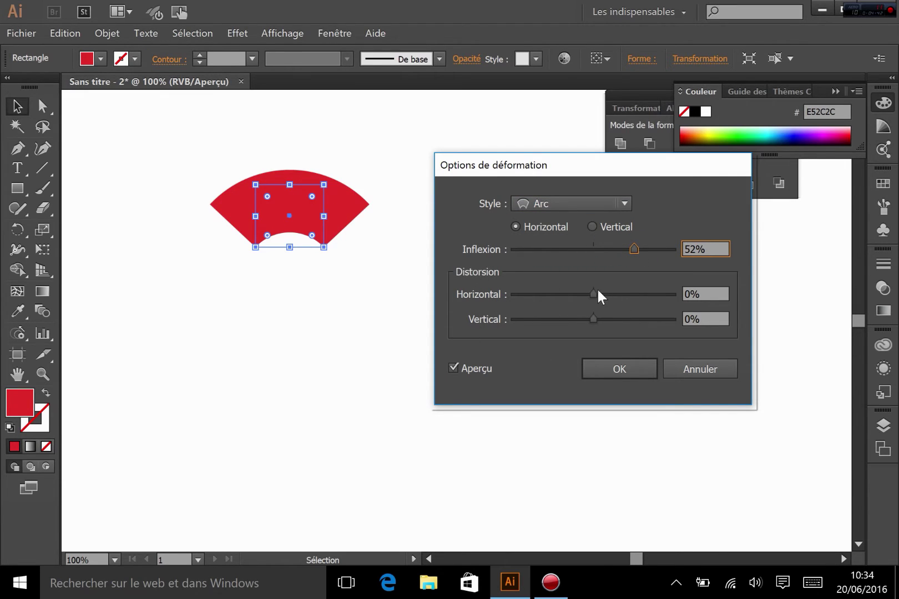
pyautogui.moveTo(598, 290); pyautogui.dragTo(595, 317)
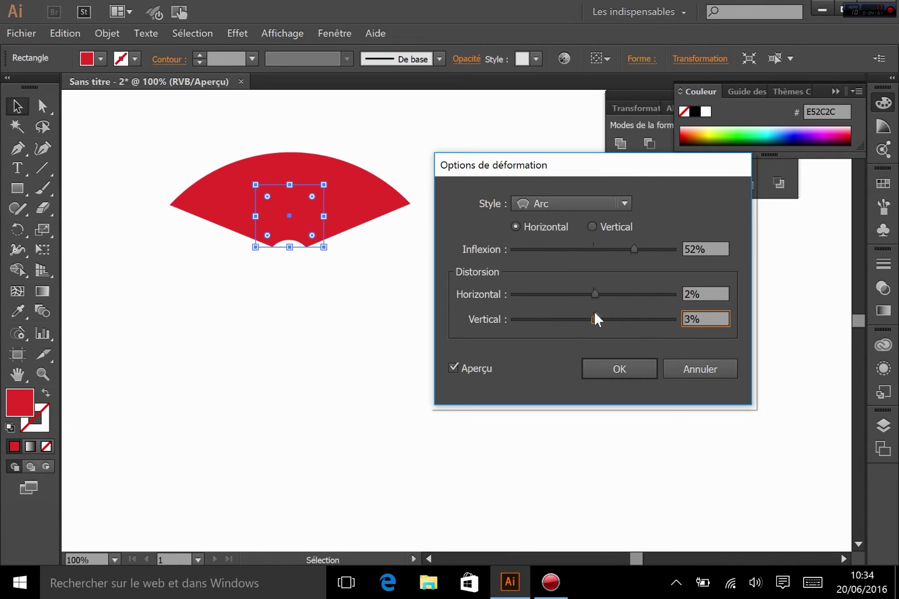
pyautogui.click(590, 226)
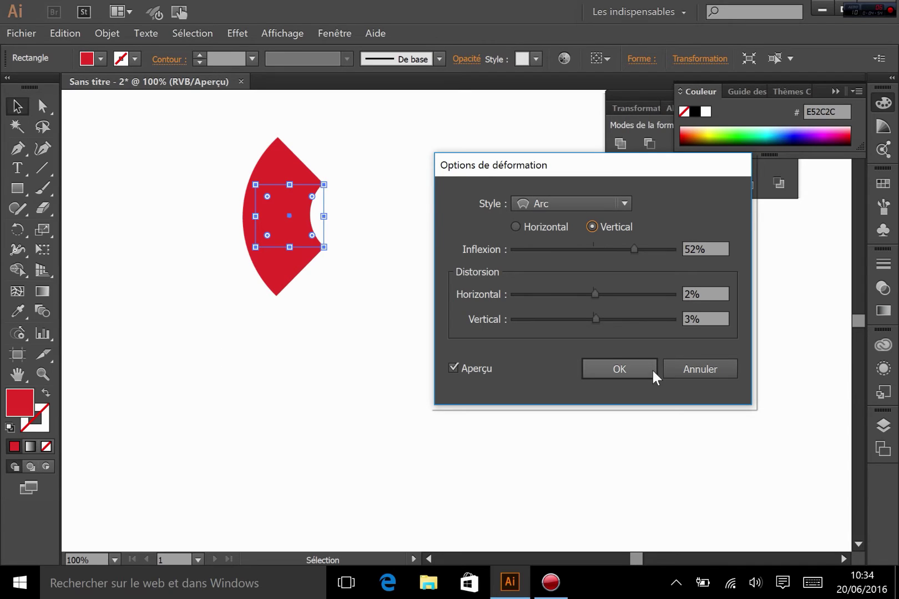
# Try the Renflement warp style, switch to Dilatation, and apply the warp to the rectangle
pyautogui.click(583, 202)
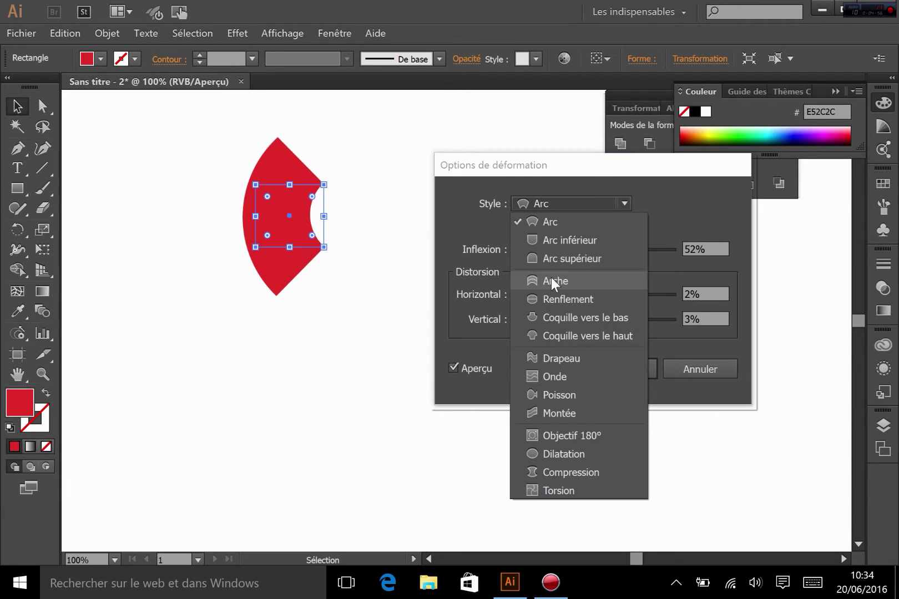
pyautogui.click(546, 298)
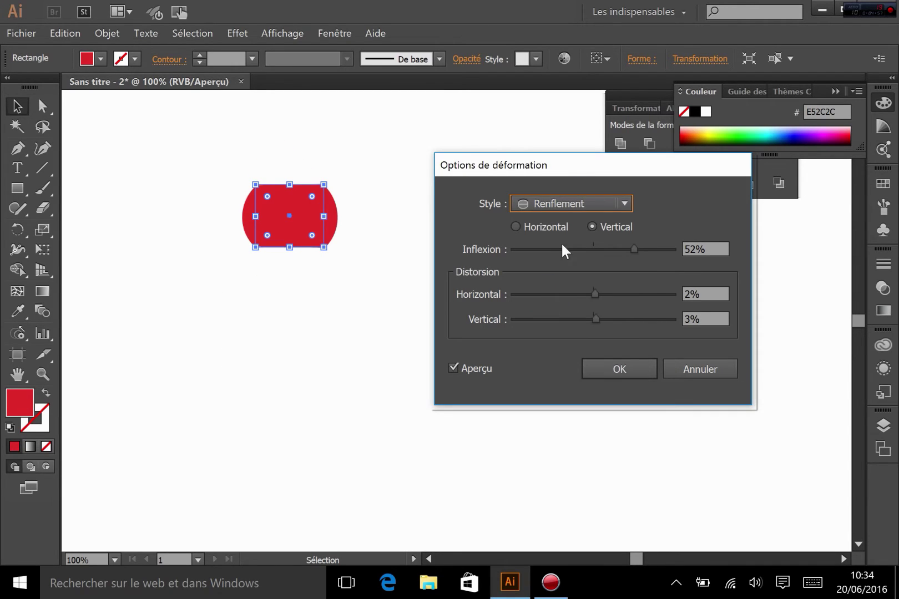
pyautogui.click(542, 205)
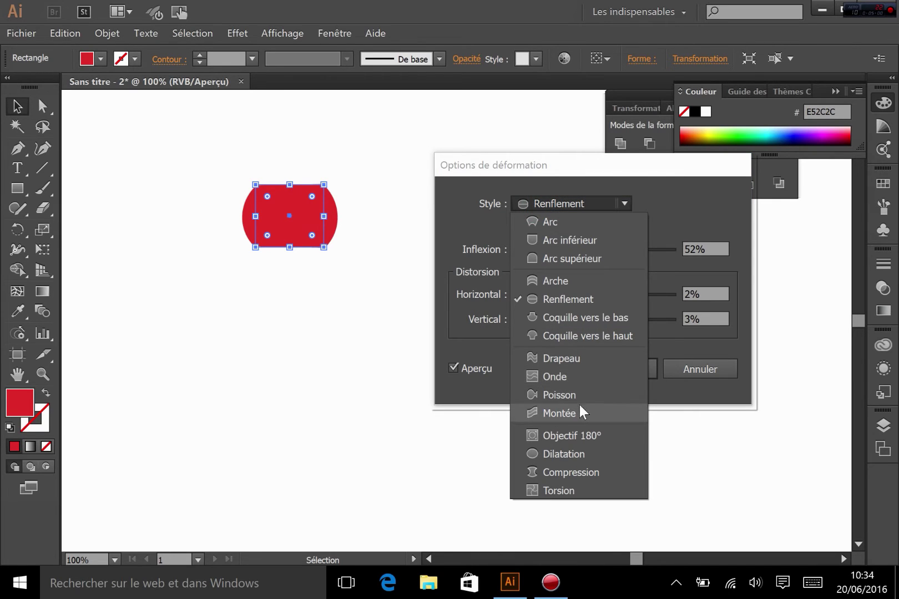
pyautogui.click(558, 456)
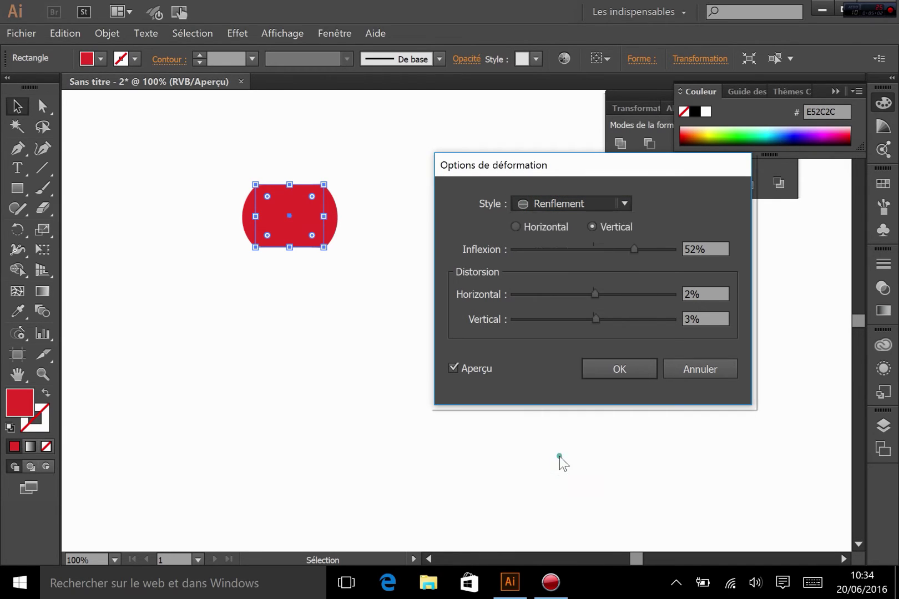
pyautogui.click(624, 376)
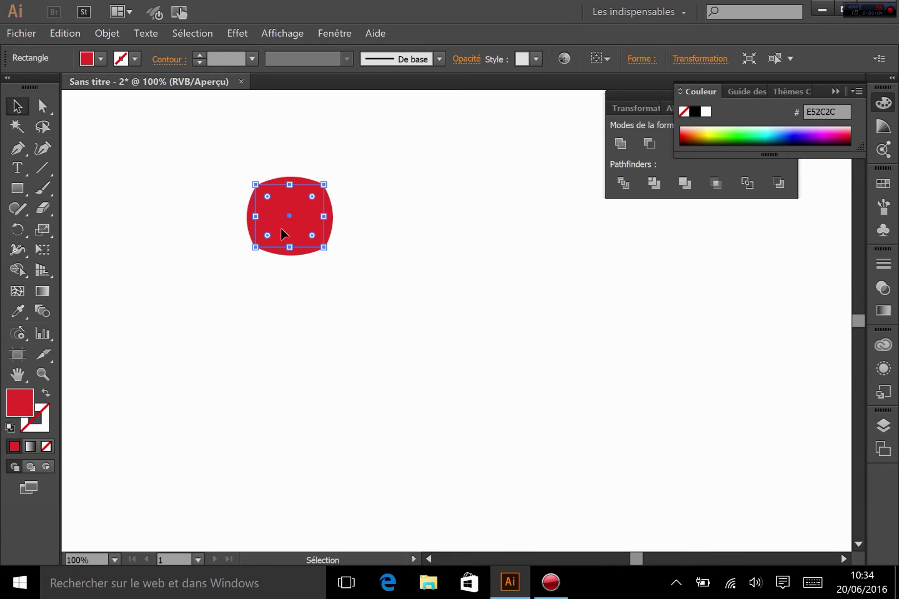
# Expand the appearance of the warped rectangle, and undo both the expansion and the warp effect
pyautogui.click(103, 34)
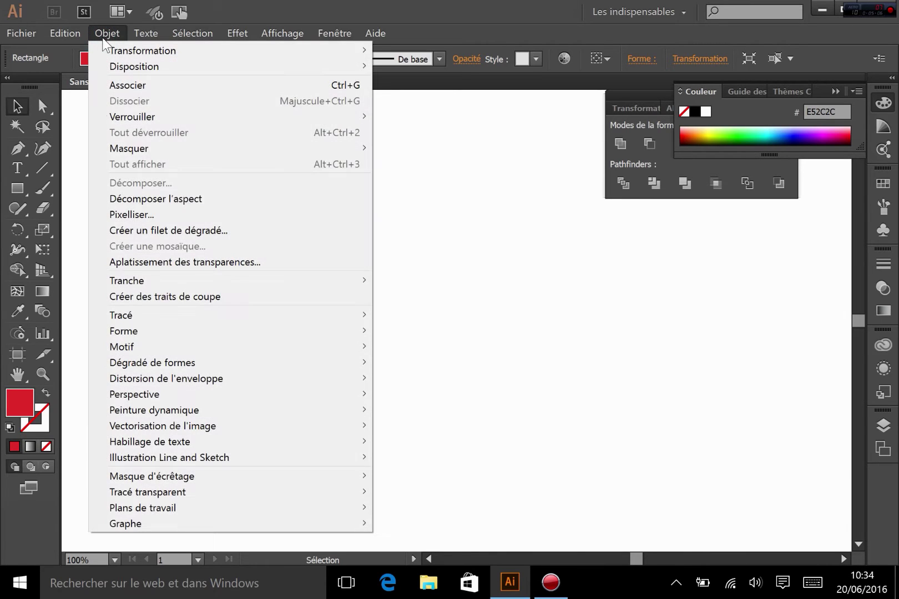
pyautogui.click(185, 199)
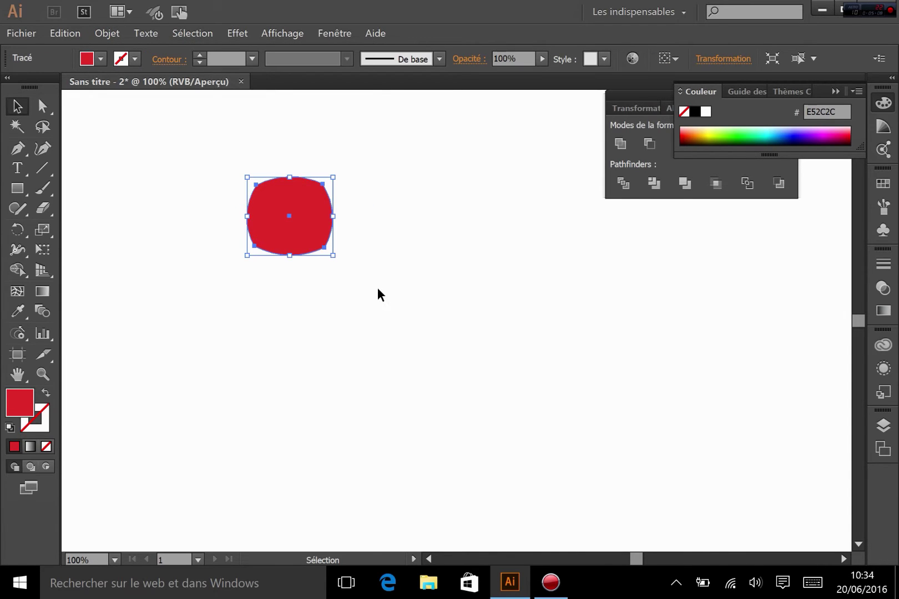
pyautogui.hotkey('ctrl', 'z')
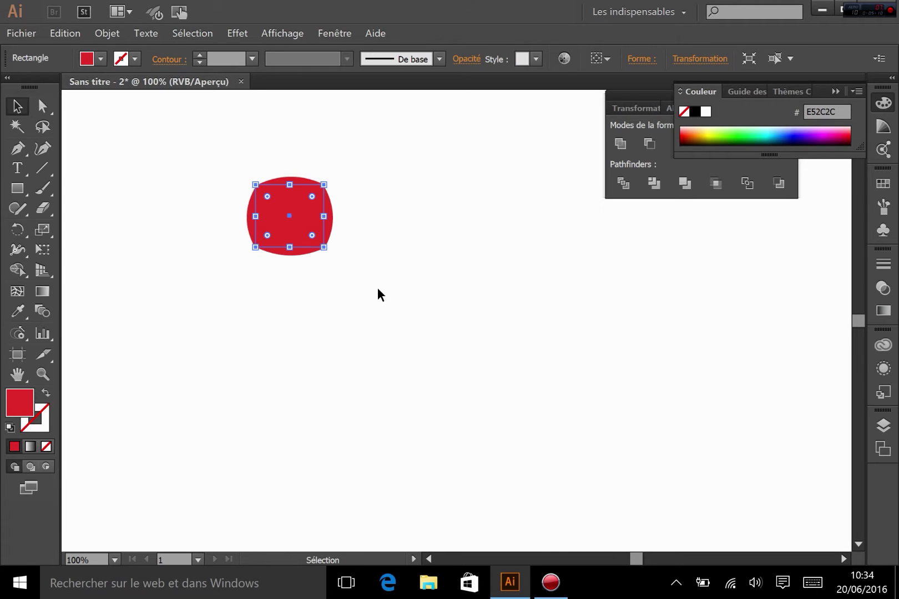
pyautogui.hotkey('ctrl', 'z')
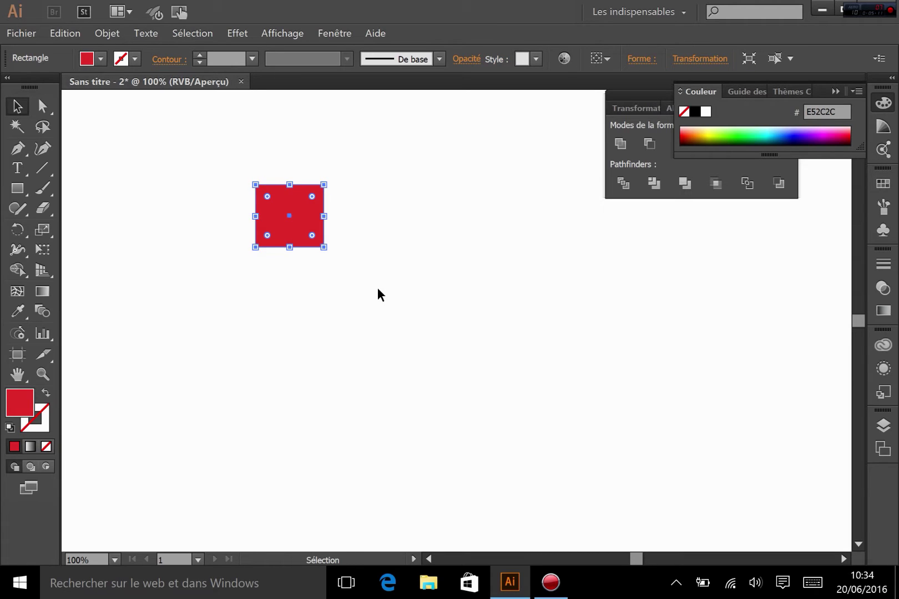
# Start the special rounded-corners effect (Arrondis) on the red rectangle and turn on its preview
pyautogui.click(225, 32)
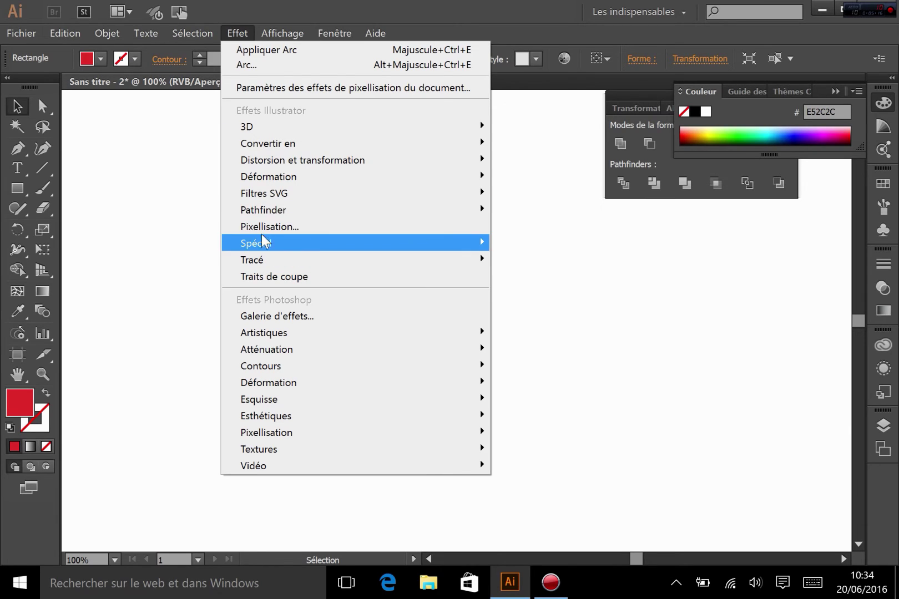
pyautogui.moveTo(269, 244)
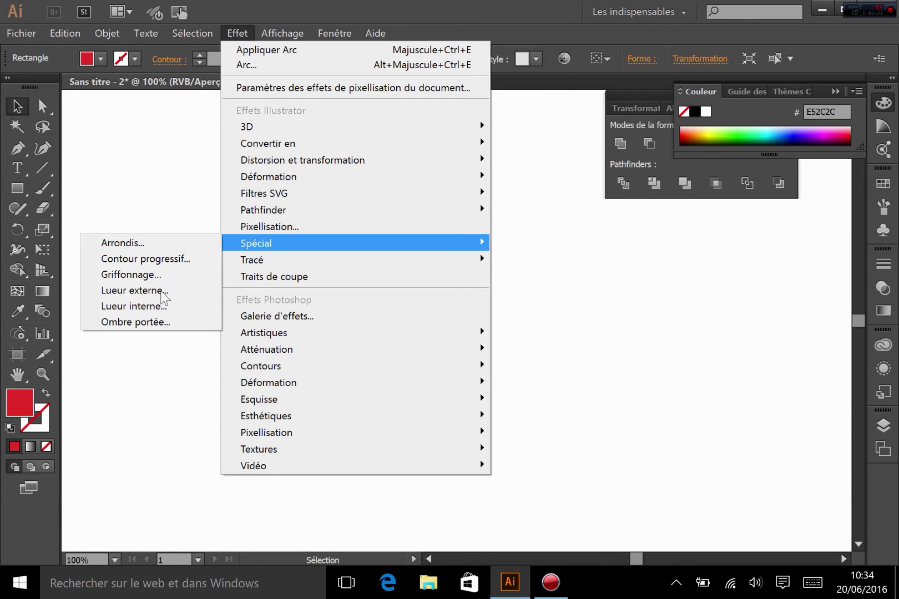
pyautogui.click(156, 242)
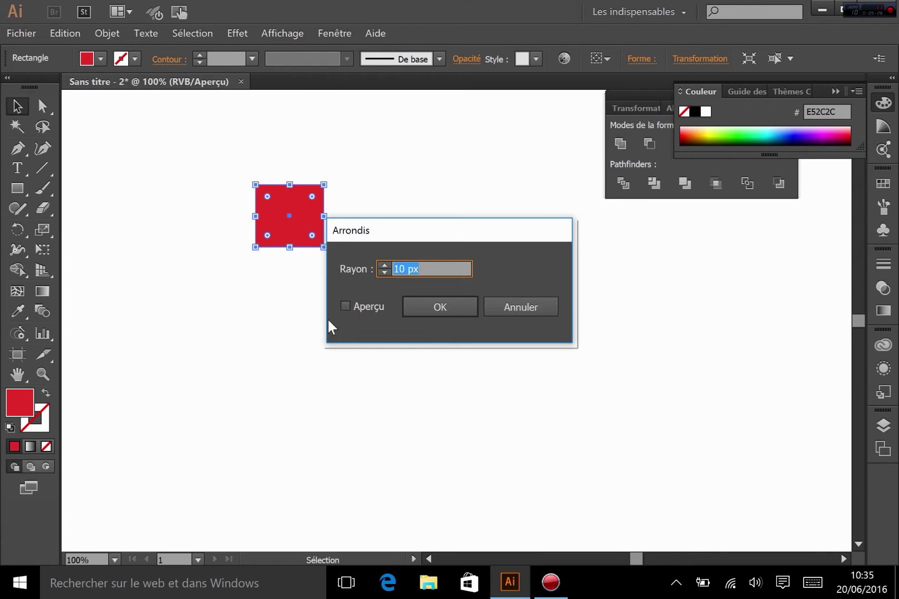
pyautogui.click(351, 309)
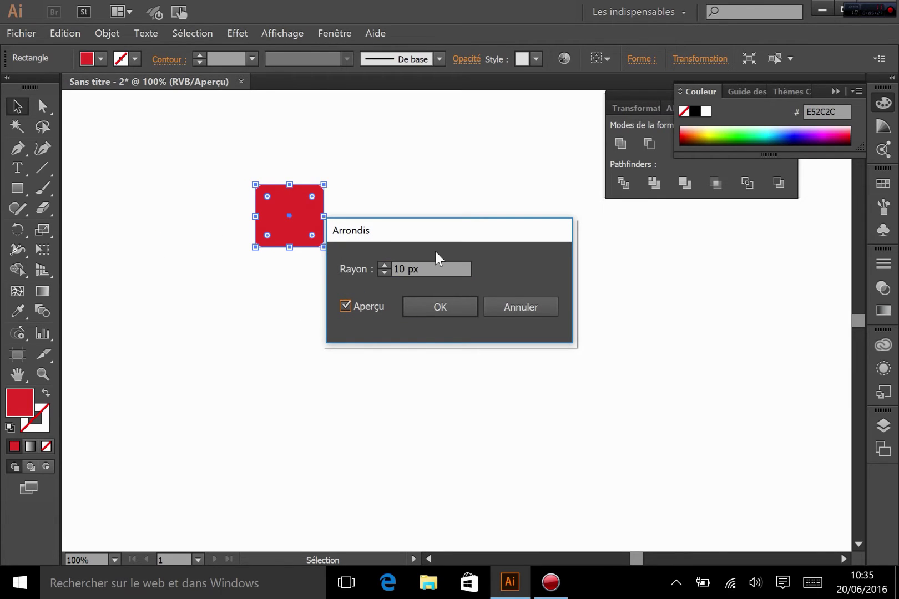
# Raise the rounded-corner radius to 18 px
pyautogui.click(381, 264)
pyautogui.click(381, 265)
pyautogui.click(382, 264)
pyautogui.click(382, 265)
pyautogui.click(381, 265)
pyautogui.click(381, 264)
pyautogui.click(384, 265)
pyautogui.click(384, 265)
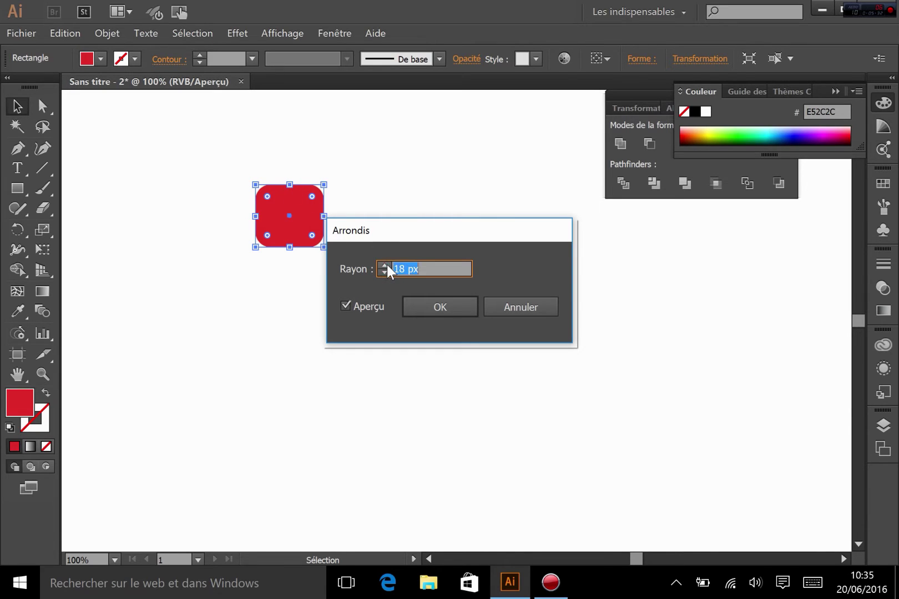
# Set the rounded-corner radius to 20 px and apply the effect to the red rectangle
pyautogui.click(384, 264)
pyautogui.click(384, 265)
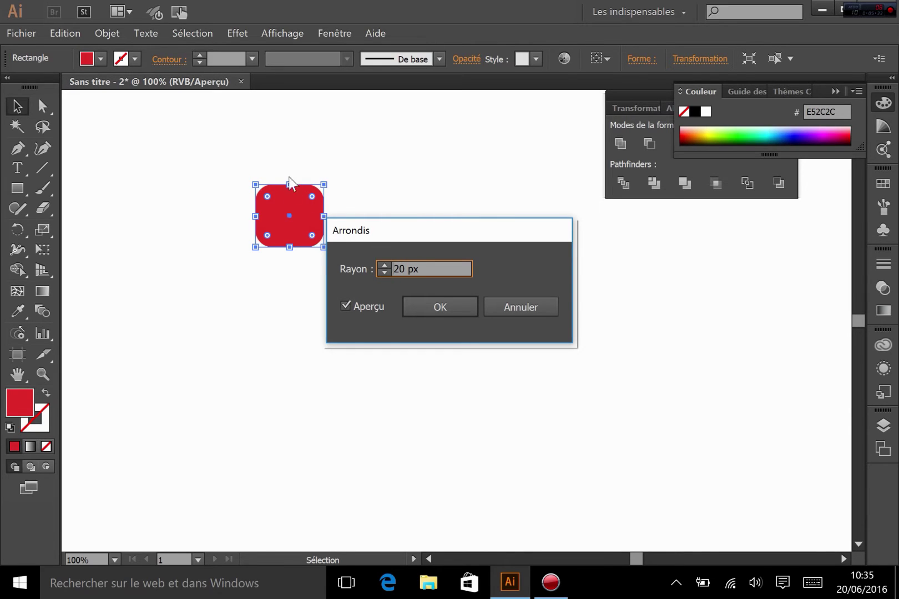
pyautogui.click(437, 307)
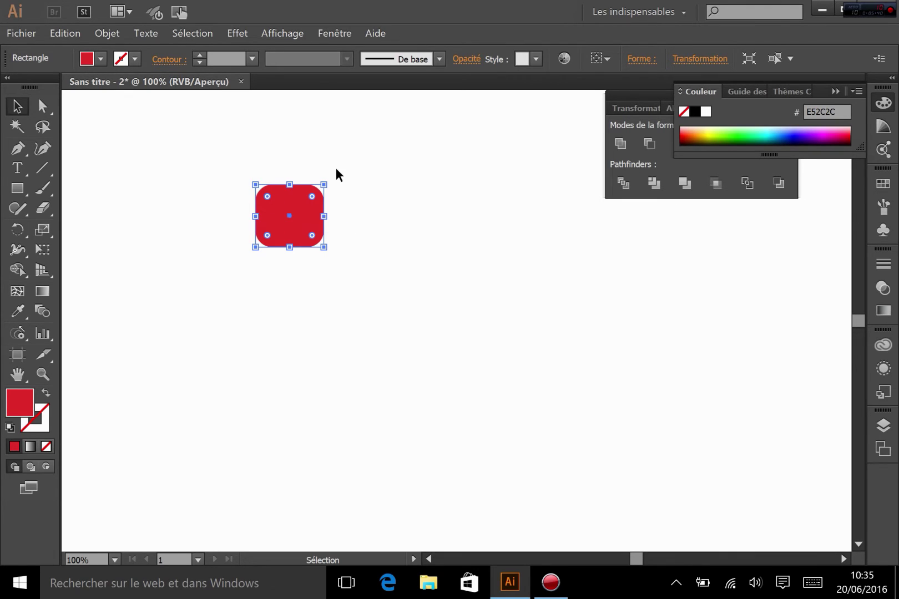
# Delete the rounded rectangle and draw a closed, six-point irregular hourglass shape with the Pen tool
pyautogui.press('Delete')
pyautogui.click(17, 148)
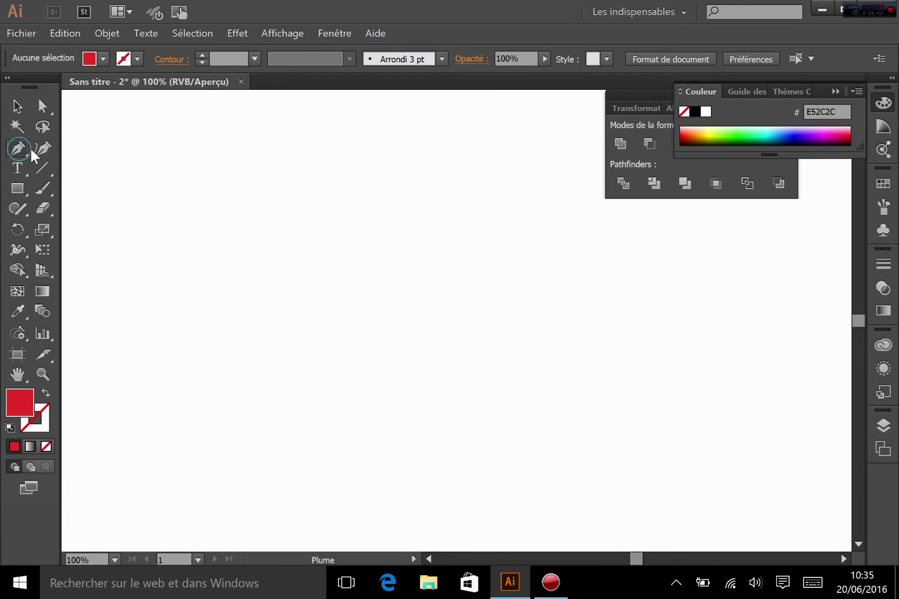
pyautogui.click(202, 210)
pyautogui.click(351, 221)
pyautogui.click(350, 340)
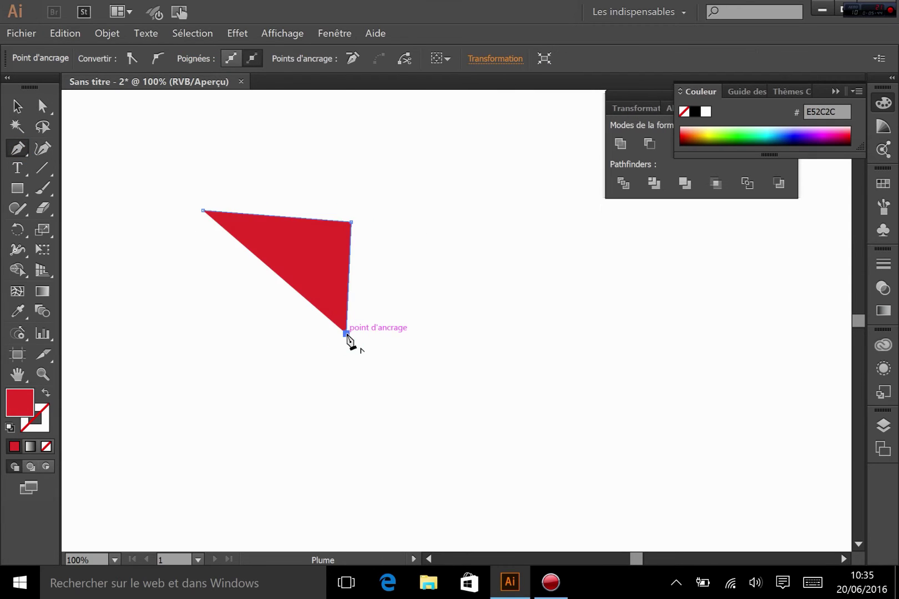
pyautogui.scroll(-5, 366, 388)
pyautogui.click(406, 184)
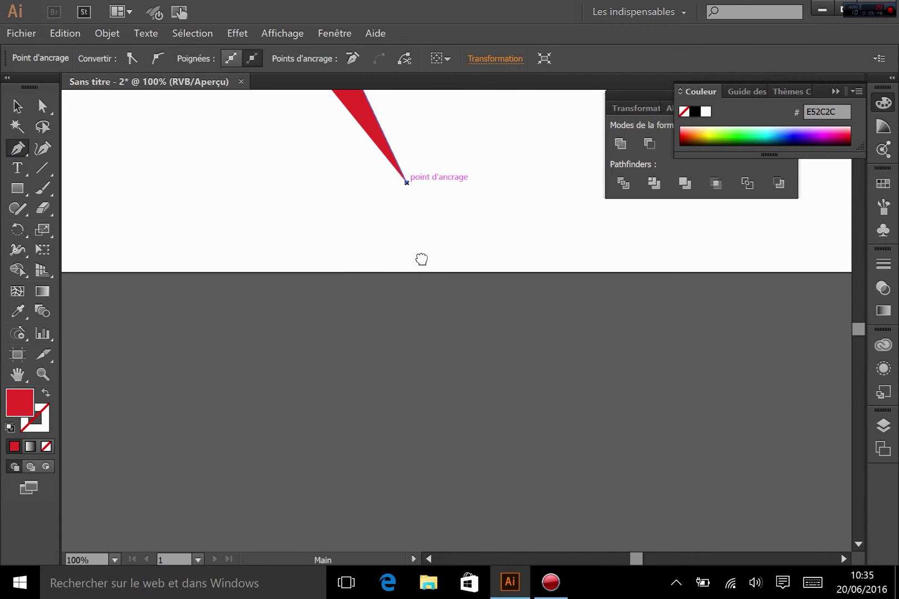
pyautogui.scroll(4, 421, 257)
pyautogui.click(274, 333)
pyautogui.click(319, 234)
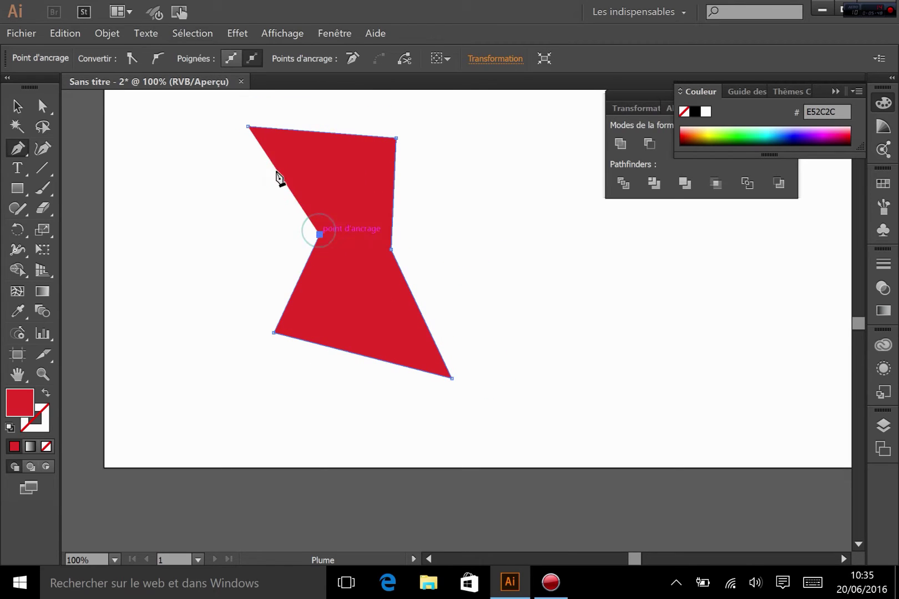
pyautogui.click(248, 127)
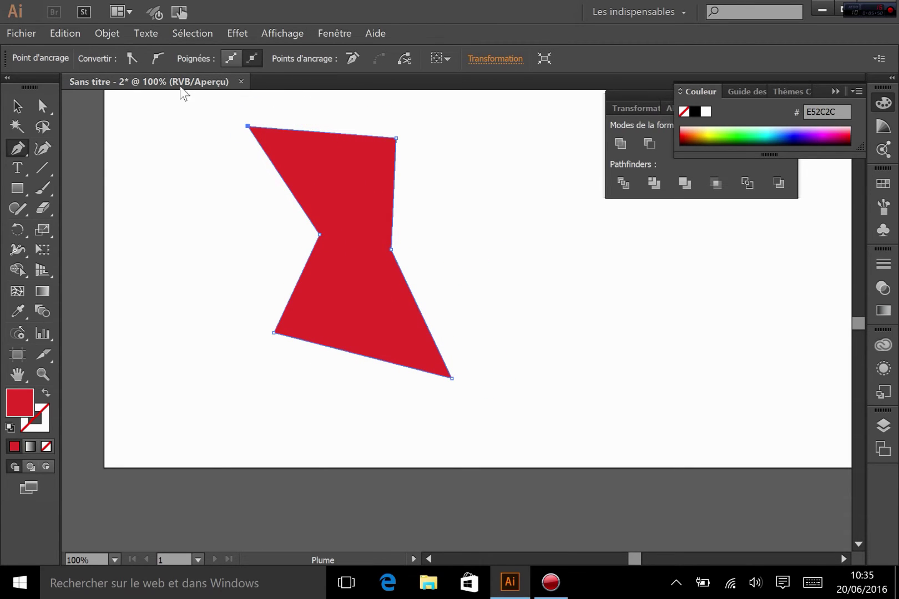
# Try rounding a new rectangle beside the irregular shape with its live corner widgets, and delete that rectangle
pyautogui.click(19, 106)
pyautogui.click(17, 188)
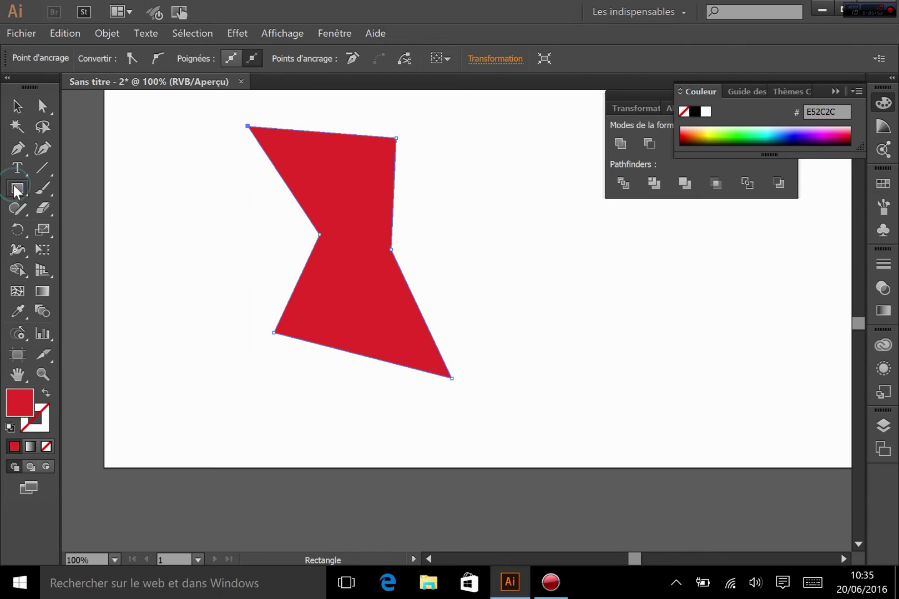
pyautogui.moveTo(130, 192); pyautogui.dragTo(235, 311)
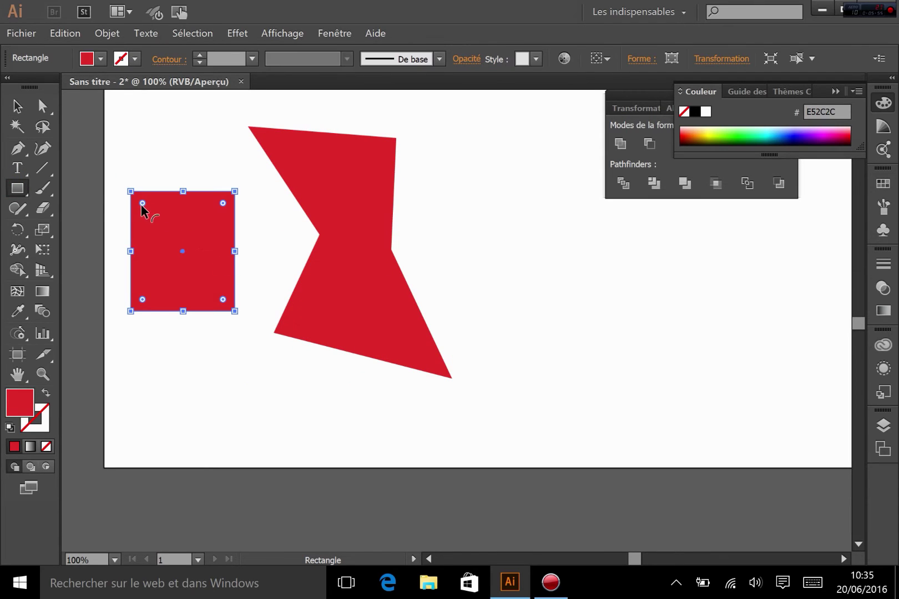
pyautogui.moveTo(142, 203); pyautogui.dragTo(161, 222)
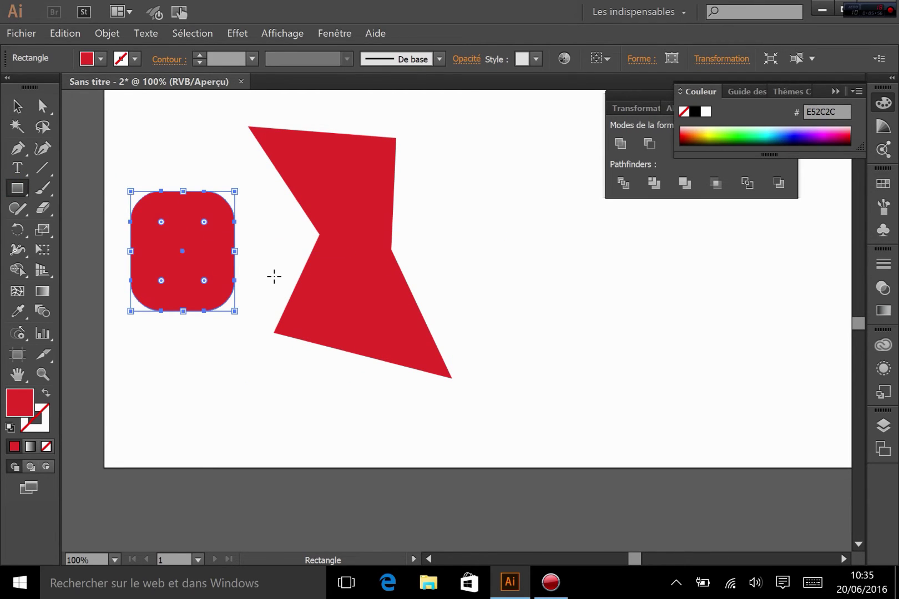
pyautogui.press('Delete')
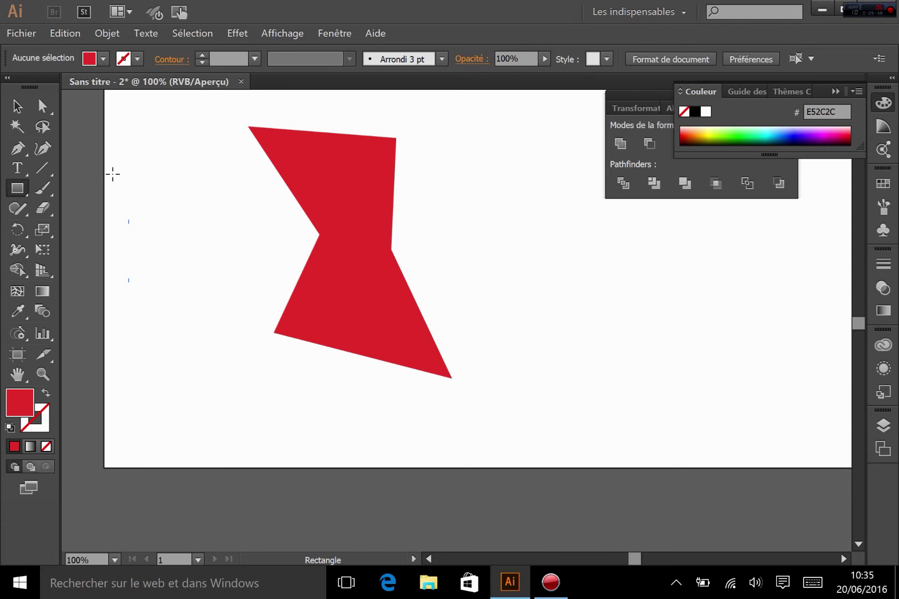
# Apply the special Arrondis effect to the irregular hourglass shape with preview on and a 26 px radius
pyautogui.click(17, 106)
pyautogui.click(294, 138)
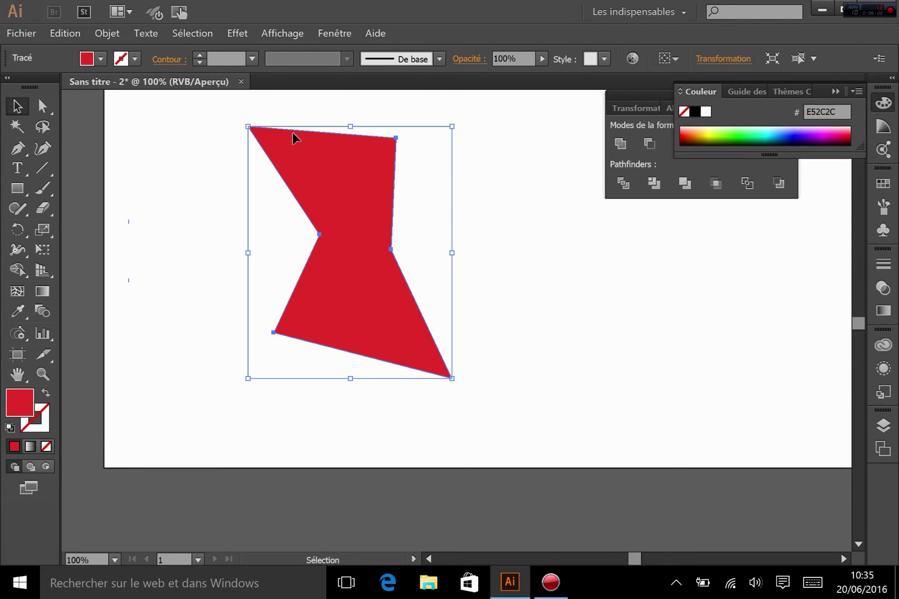
pyautogui.click(238, 33)
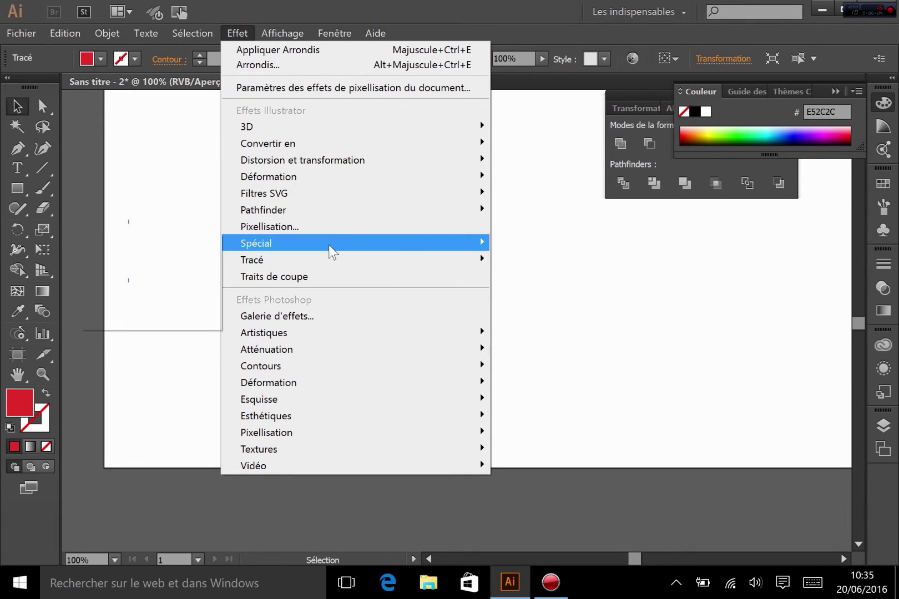
pyautogui.moveTo(327, 244)
pyautogui.click(165, 244)
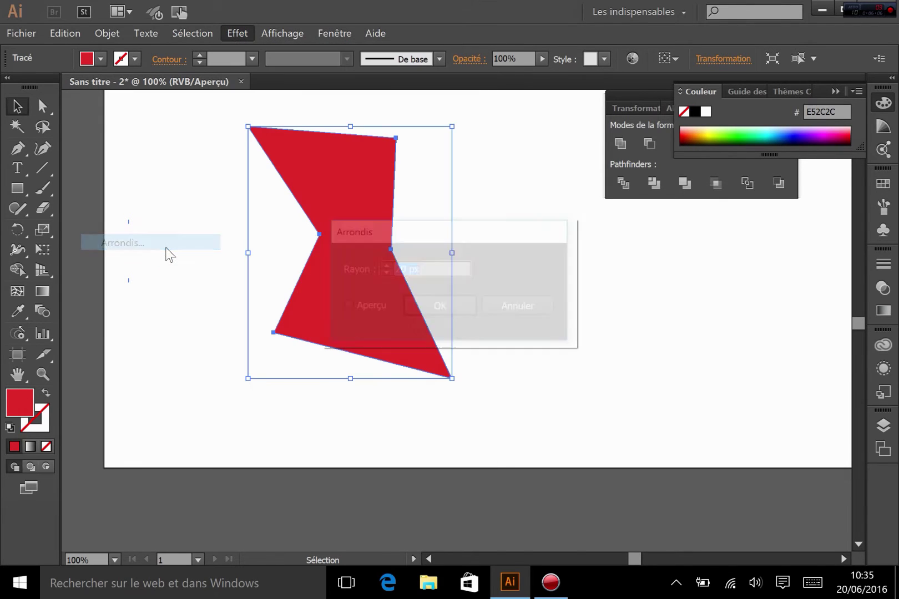
pyautogui.click(349, 305)
pyautogui.moveTo(386, 236); pyautogui.dragTo(530, 237)
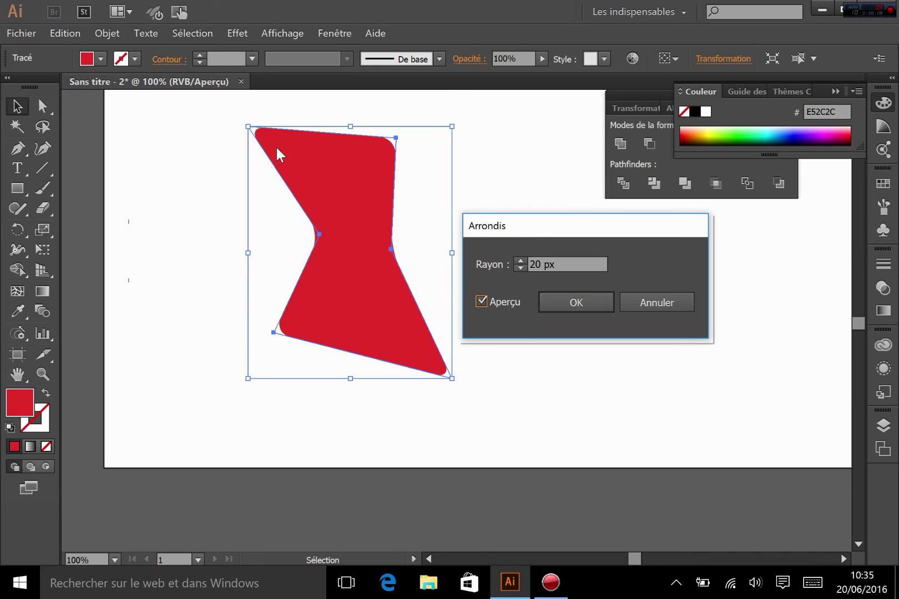
pyautogui.click(521, 260)
pyautogui.click(521, 260)
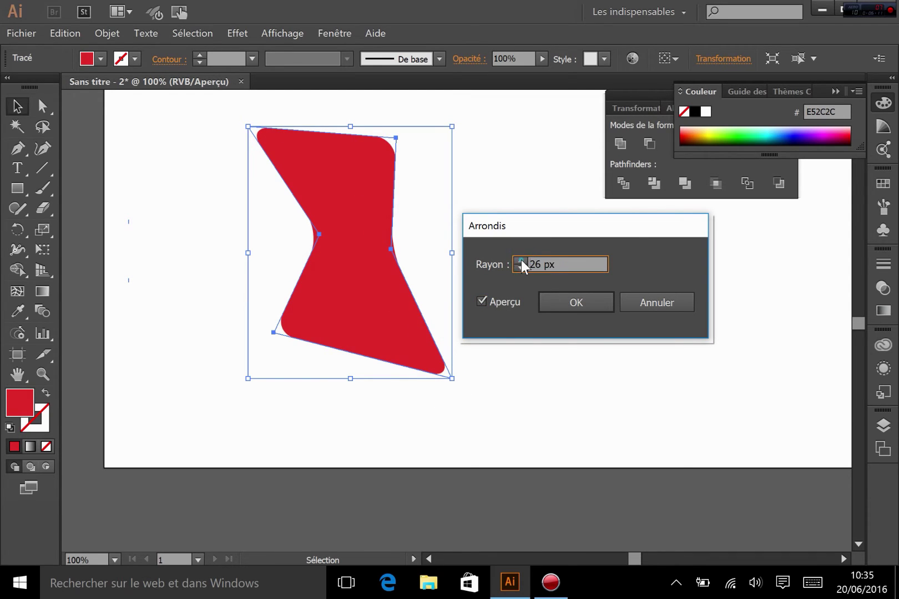
pyautogui.click(576, 302)
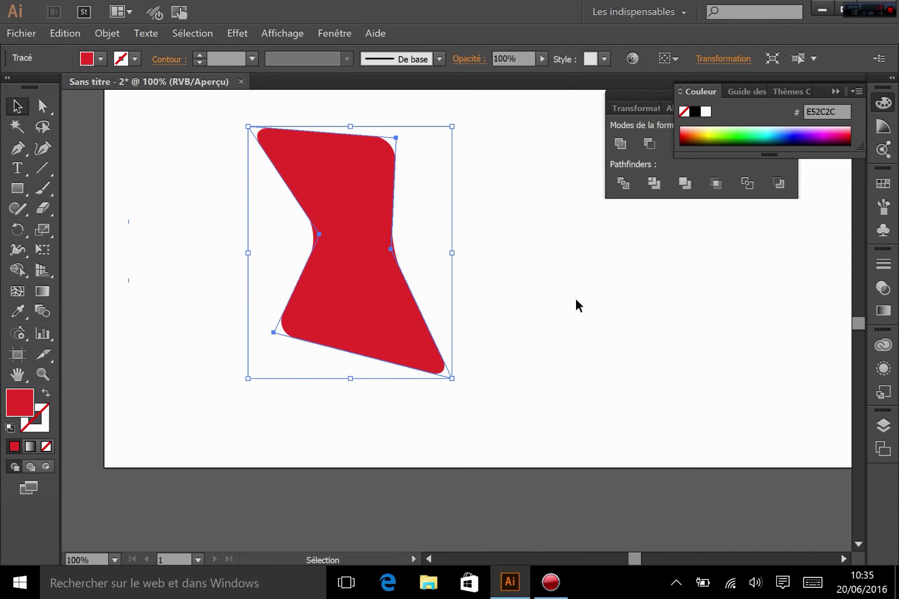
# Delete the rounded hourglass shape and draw a red square about 199 px wide on the artboard
pyautogui.click(360, 315)
pyautogui.press('Delete')
pyautogui.click(17, 188)
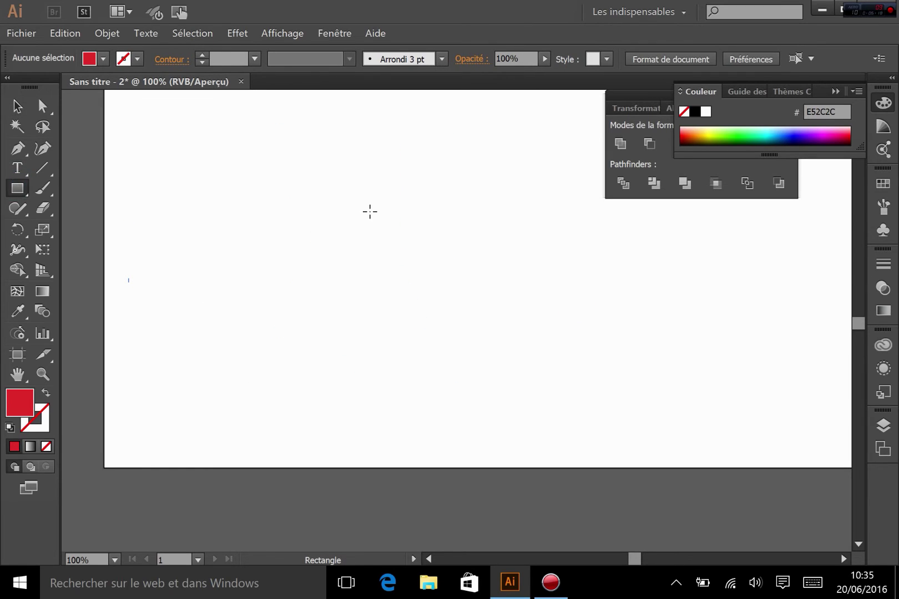
pyautogui.moveTo(305, 197); pyautogui.dragTo(471, 363)
# Start the special Contour progressif effect on the red square and turn on its preview
pyautogui.click(238, 33)
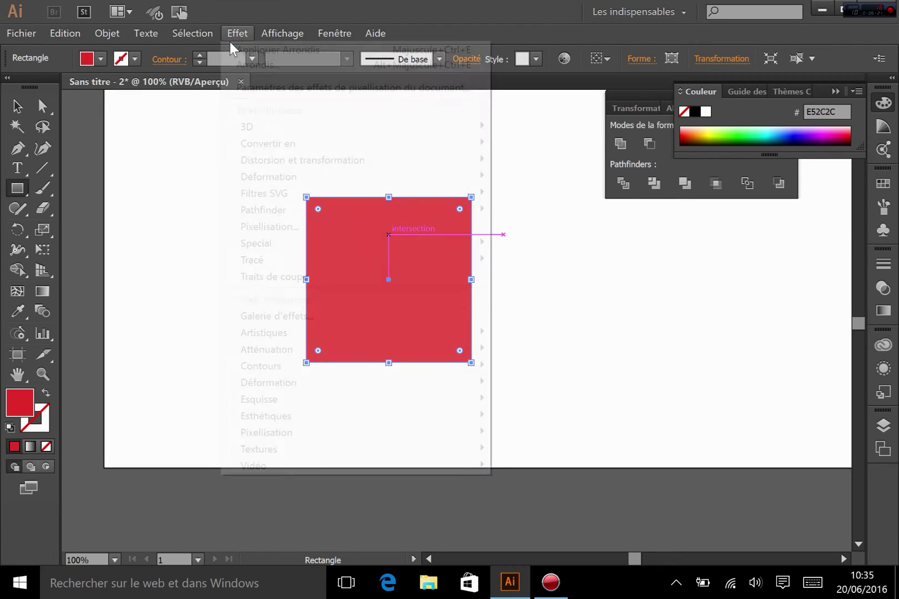
pyautogui.moveTo(264, 245)
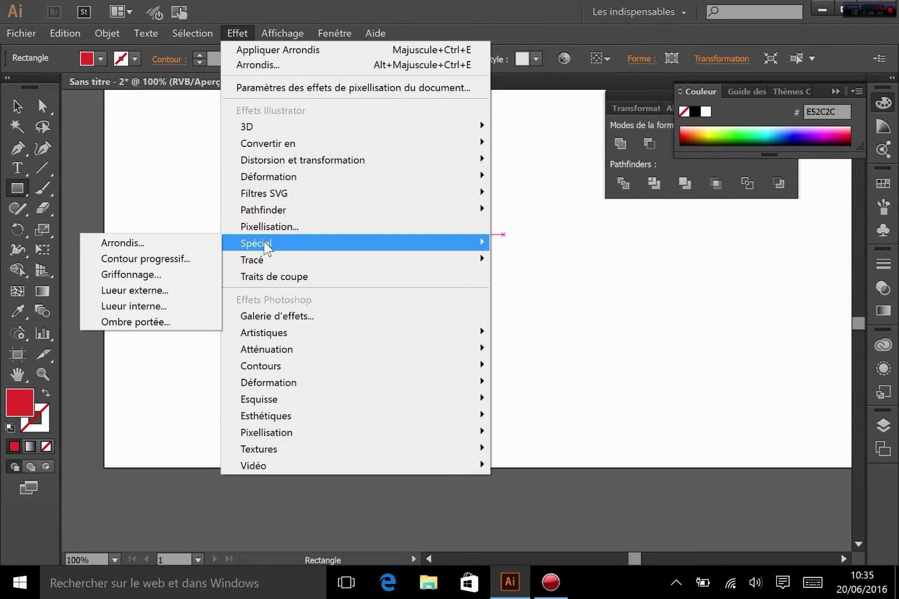
pyautogui.click(160, 260)
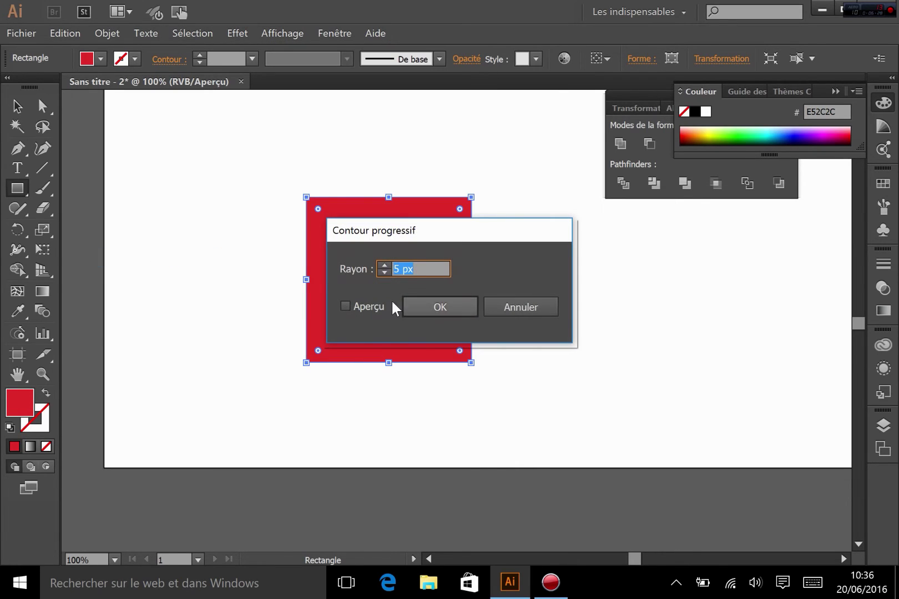
pyautogui.click(371, 306)
pyautogui.moveTo(466, 244); pyautogui.dragTo(630, 267)
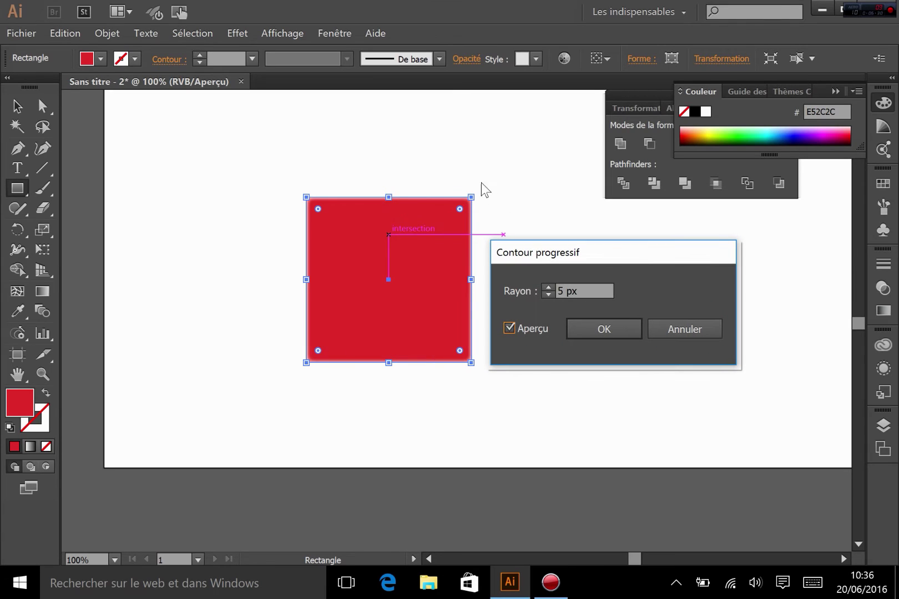
# Set the Contour progressif radius to 43 px and apply the effect to the square
pyautogui.click(545, 287)
pyautogui.click(546, 287)
pyautogui.click(547, 288)
pyautogui.click(547, 288)
pyautogui.click(546, 288)
pyautogui.click(547, 288)
pyautogui.click(546, 288)
pyautogui.click(546, 288)
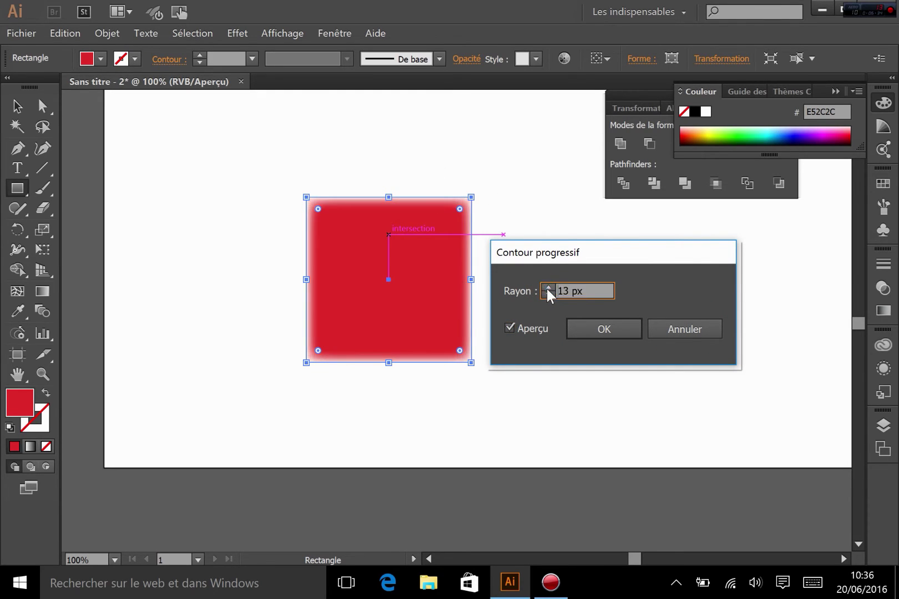
pyautogui.click(547, 289)
pyautogui.click(546, 289)
pyautogui.click(546, 289)
pyautogui.click(546, 289)
pyautogui.click(546, 289)
pyautogui.click(547, 288)
pyautogui.click(547, 288)
pyautogui.click(547, 289)
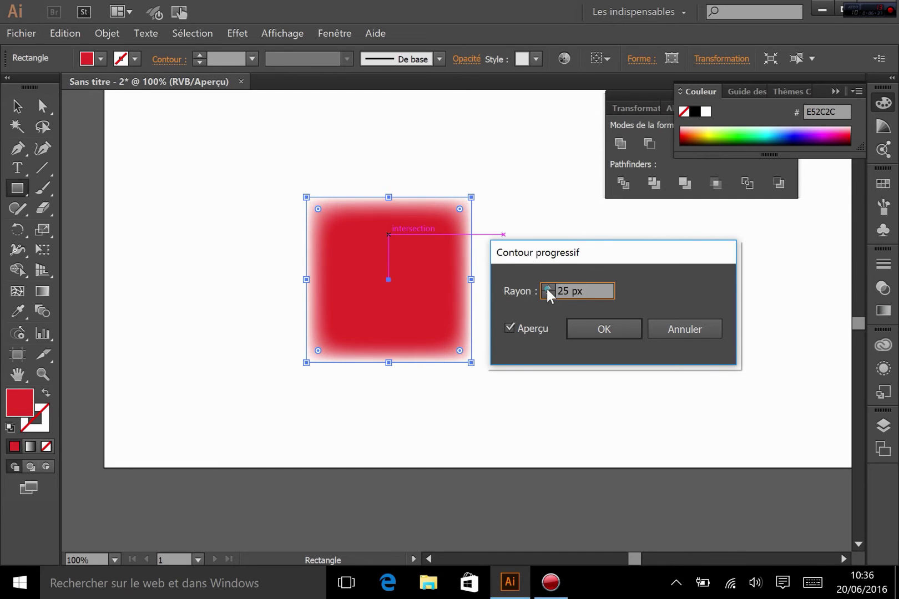
pyautogui.click(546, 288)
pyautogui.click(546, 287)
pyautogui.click(546, 287)
pyautogui.click(546, 288)
pyautogui.click(546, 288)
pyautogui.click(546, 287)
pyautogui.click(546, 288)
pyautogui.click(546, 287)
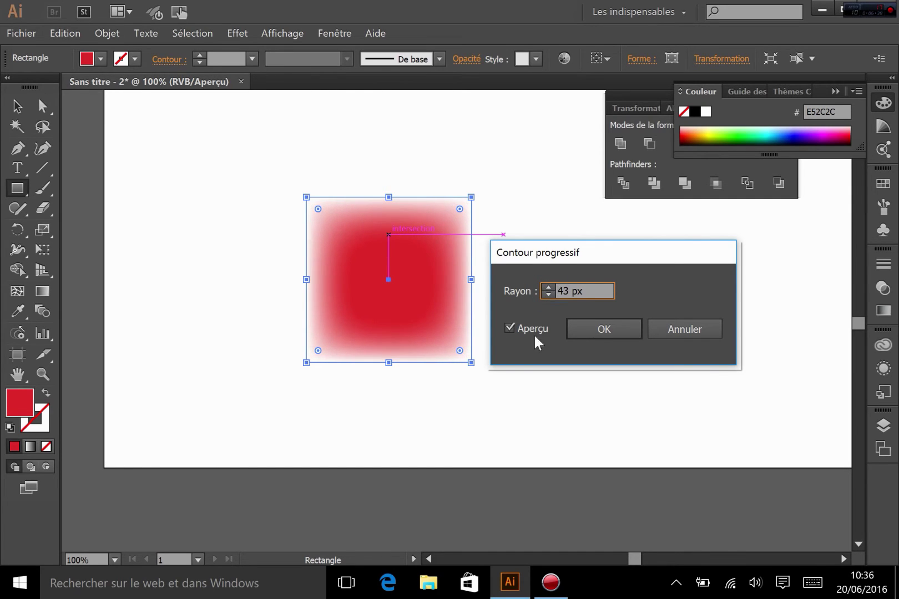
pyautogui.click(596, 331)
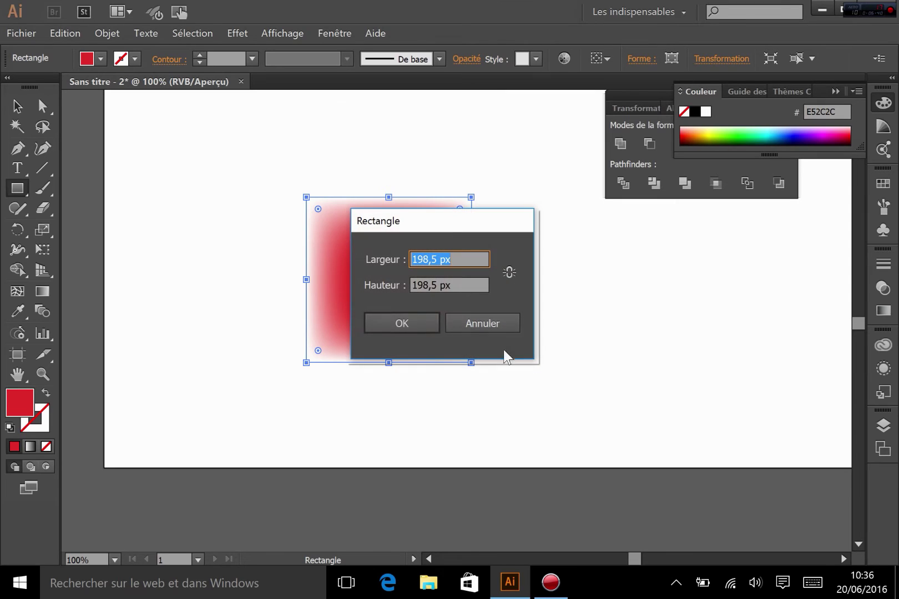
pyautogui.click(469, 326)
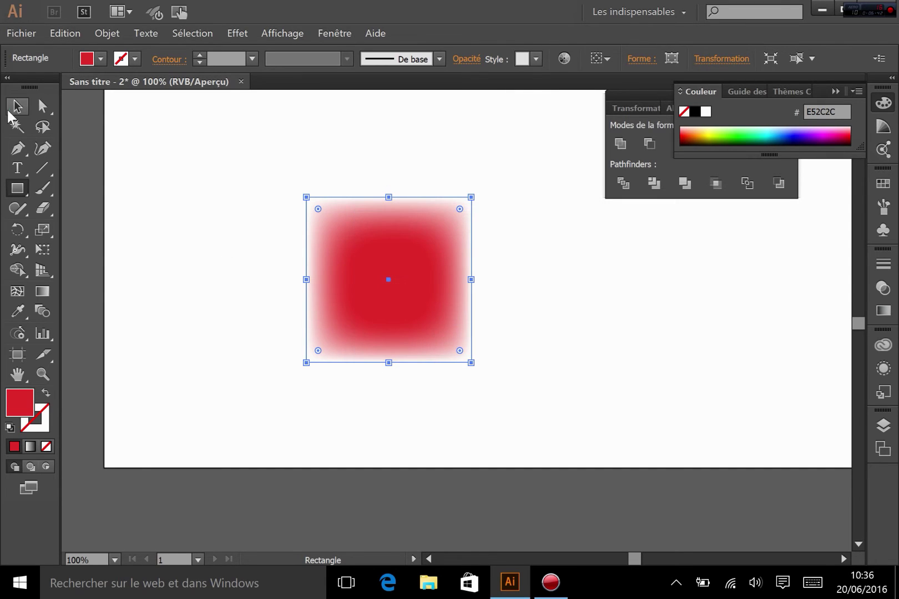
# Deselect the feathered square to view its soft edges, reselect it, and undo the Contour progressif effect
pyautogui.click(17, 107)
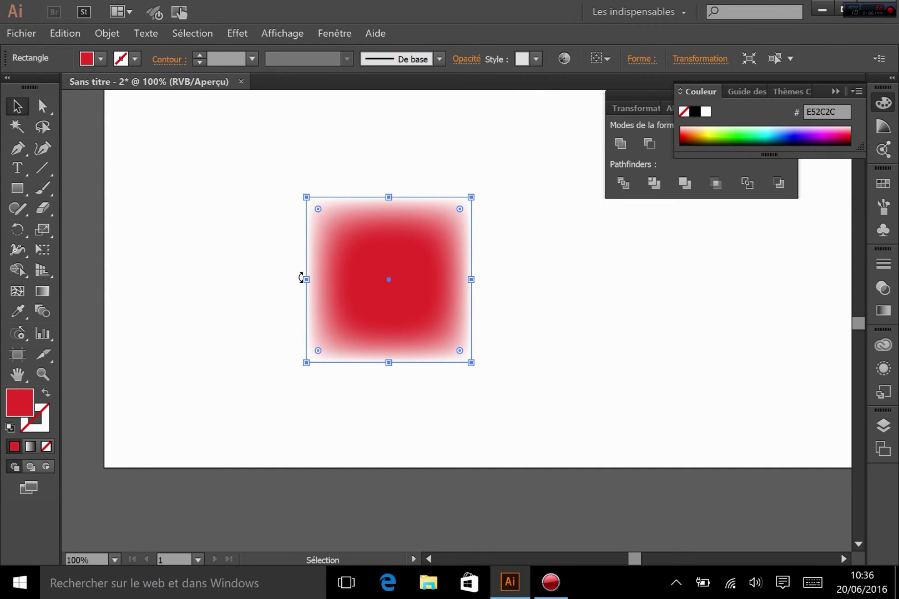
pyautogui.click(301, 303)
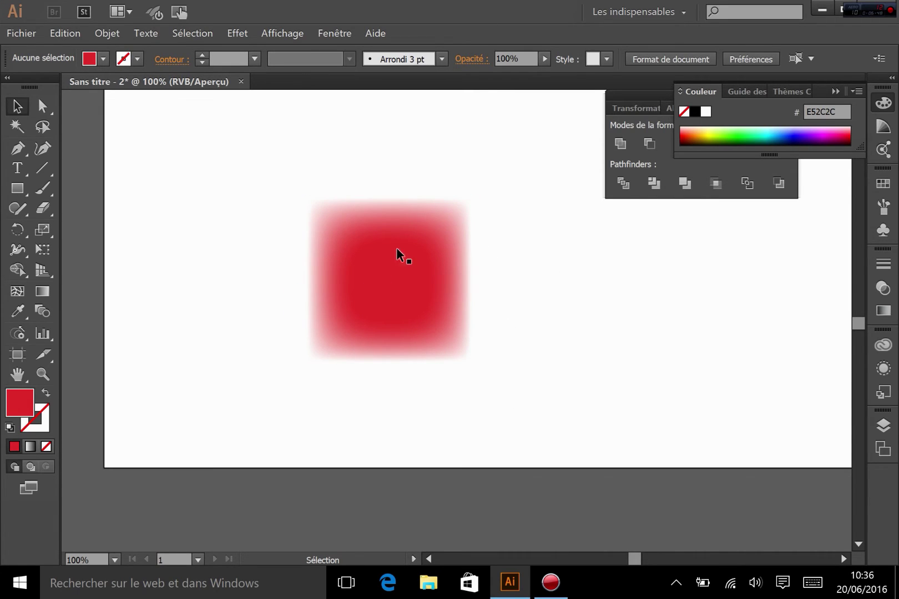
pyautogui.click(371, 232)
pyautogui.hotkey('ctrl', 'z')
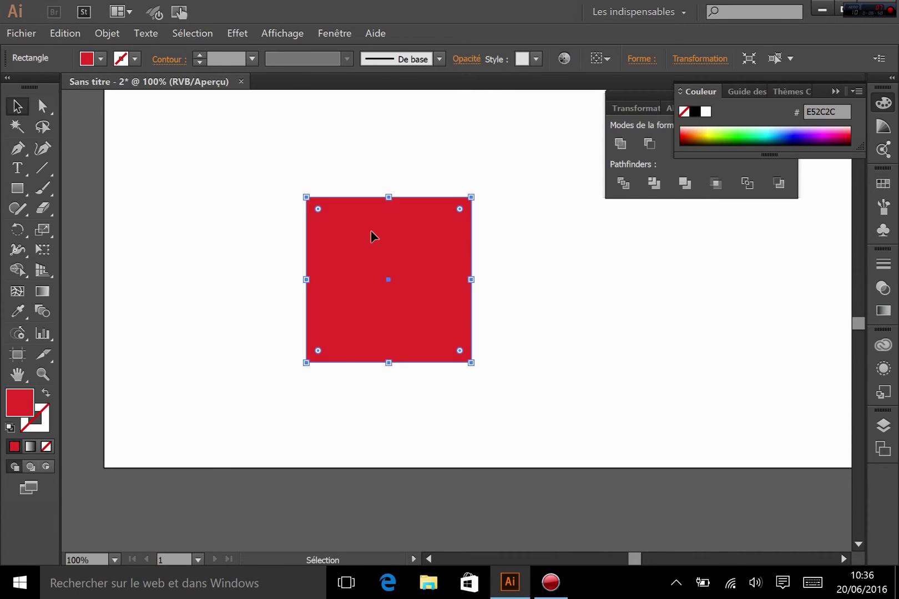
# Start the special Griffonnage effect on the red square with its preview on, keeping the square in view
pyautogui.click(233, 32)
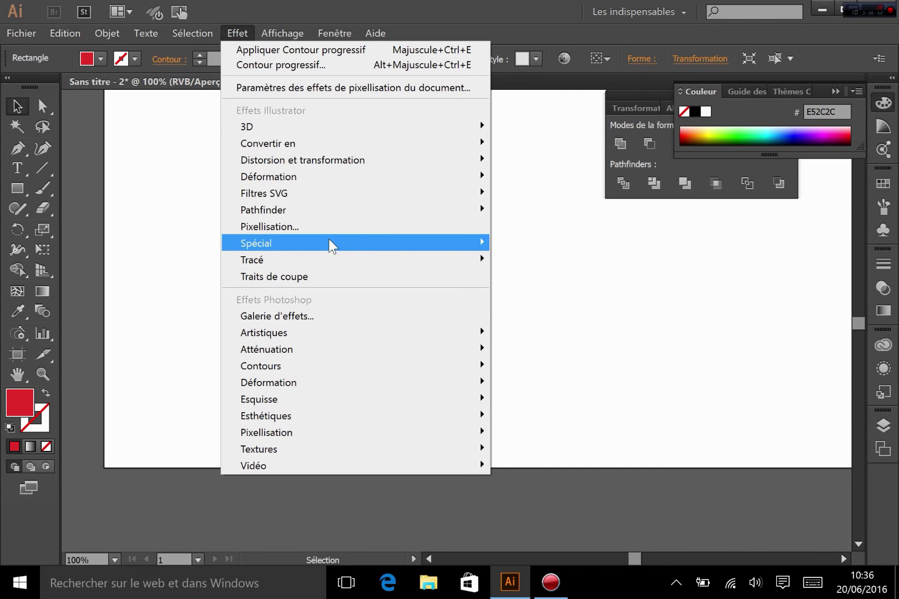
pyautogui.moveTo(395, 245)
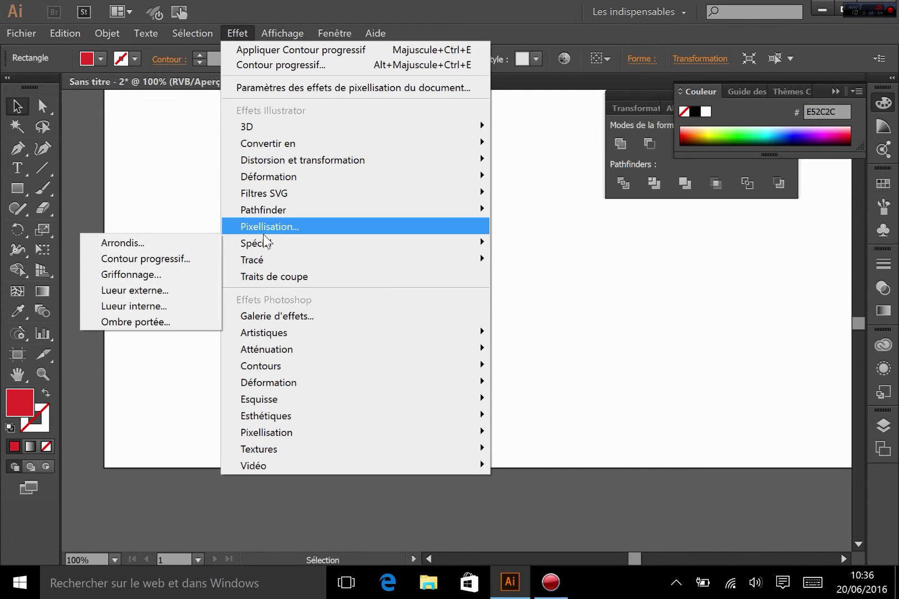
pyautogui.click(158, 275)
pyautogui.moveTo(488, 69); pyautogui.dragTo(627, 76)
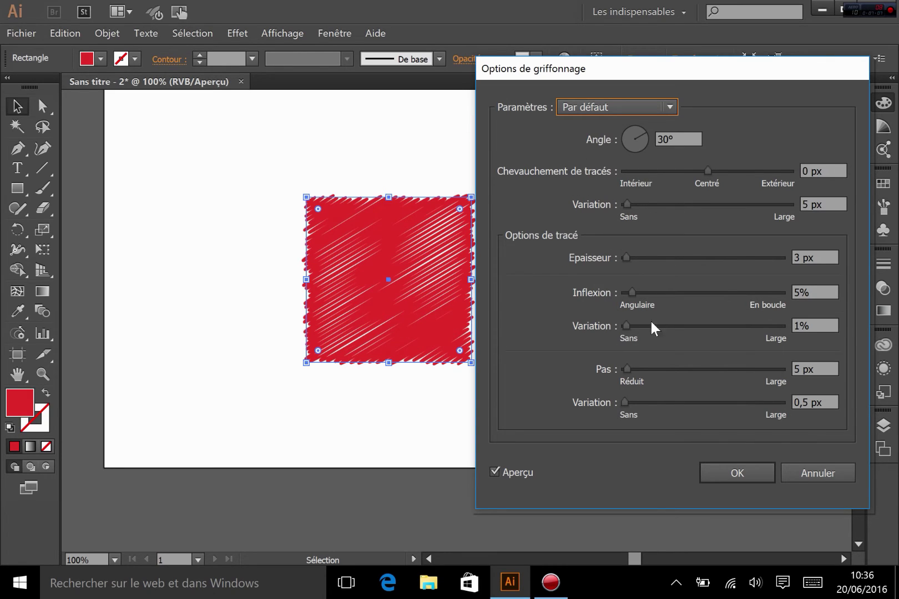
# Set the scribble's stroke overlap to -10 px with a 26 px variation, and its stroke thickness to 1 px
pyautogui.moveTo(711, 172)
pyautogui.mouseDown()
pyautogui.moveTo(727, 171)
pyautogui.moveTo(682, 168)
pyautogui.moveTo(704, 166)
pyautogui.mouseUp()
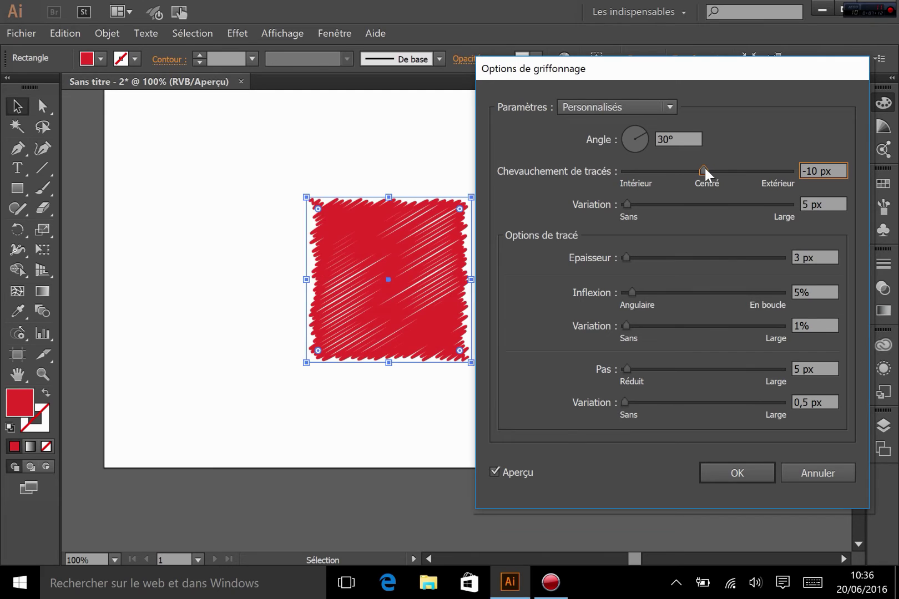
pyautogui.moveTo(627, 204); pyautogui.dragTo(639, 206)
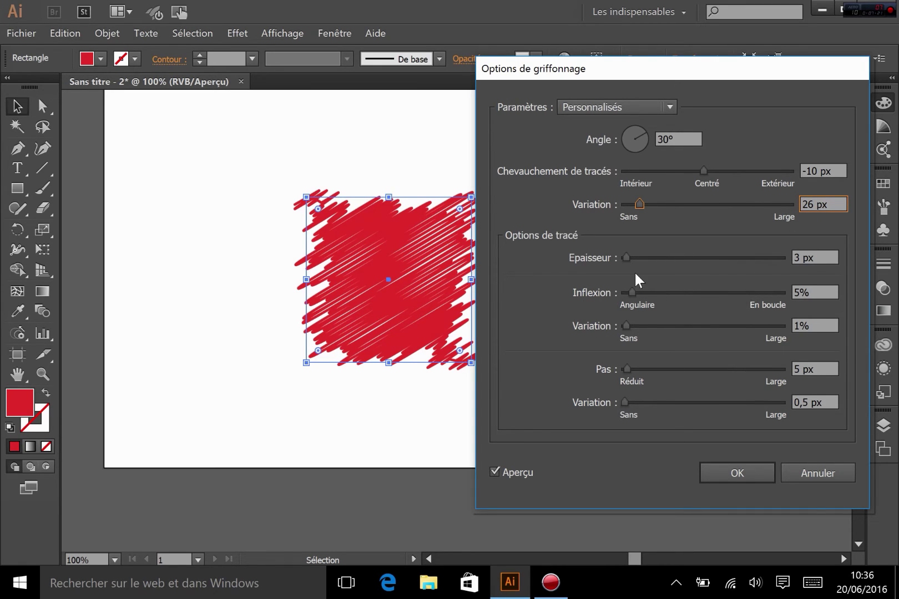
pyautogui.moveTo(628, 254)
pyautogui.mouseDown()
pyautogui.moveTo(642, 256)
pyautogui.moveTo(626, 254)
pyautogui.mouseUp()
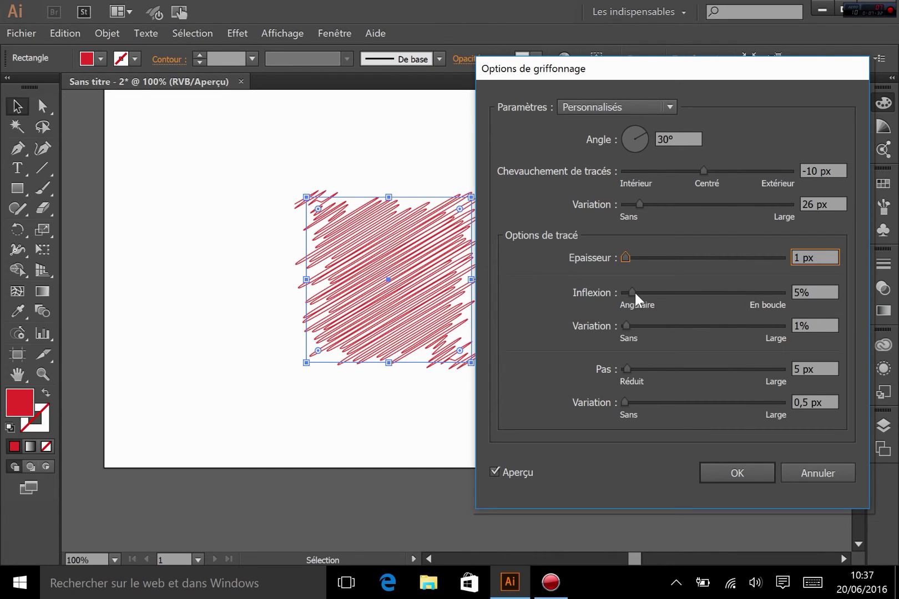
# Try a fully angular scribble curve, and set Inflexion to 57% with a 75% variation
pyautogui.moveTo(629, 289); pyautogui.dragTo(600, 287)
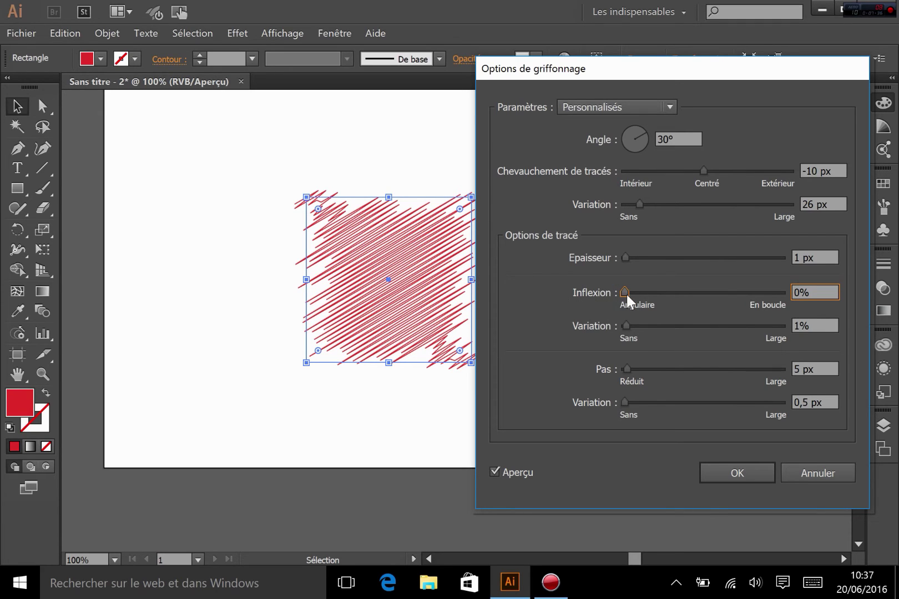
pyautogui.moveTo(626, 292); pyautogui.dragTo(714, 292)
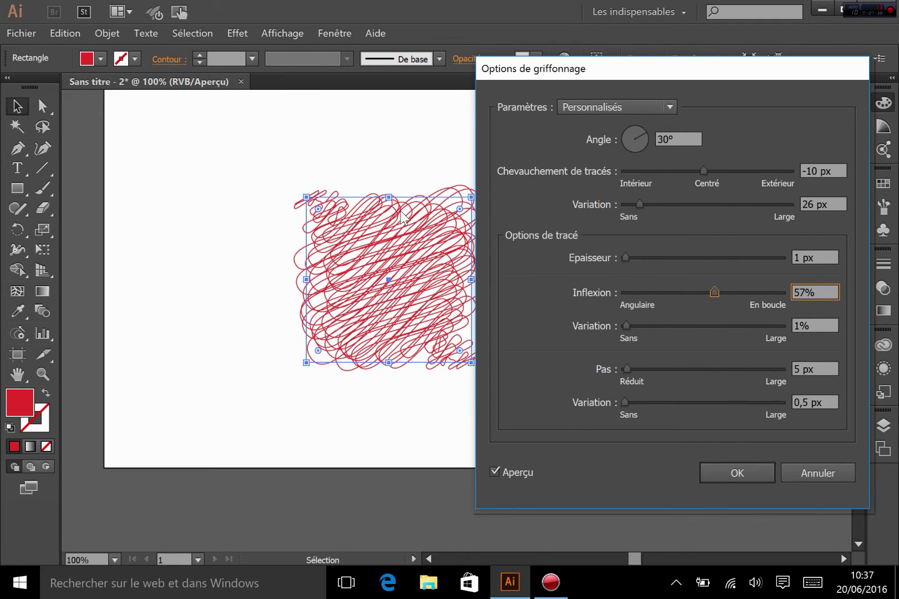
pyautogui.moveTo(627, 327); pyautogui.dragTo(739, 341)
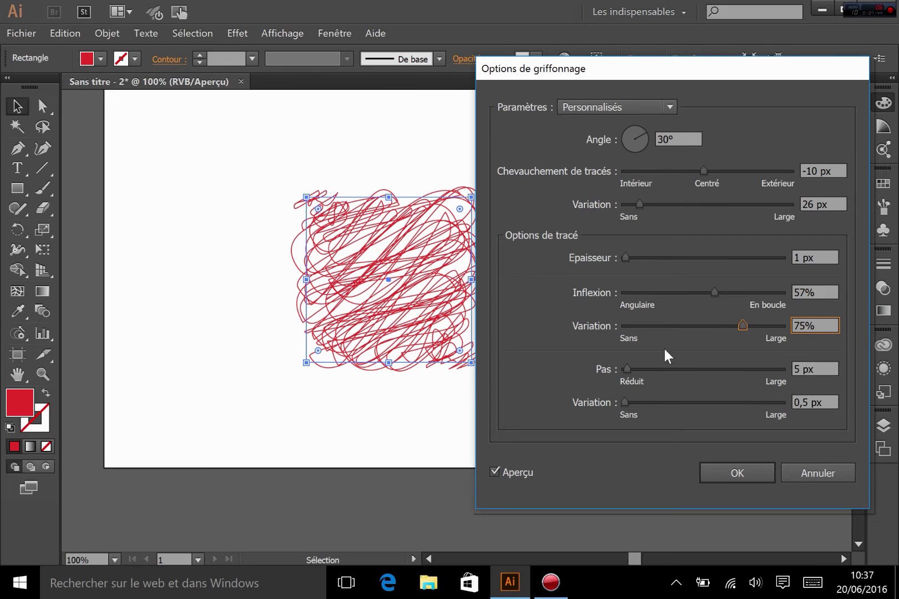
# Try the tightest scribble spacing, set Pas to 9 px with a 19,14 px variation, and turn the angle to 272°
pyautogui.moveTo(627, 369)
pyautogui.mouseDown()
pyautogui.moveTo(643, 368)
pyautogui.moveTo(612, 369)
pyautogui.mouseUp()
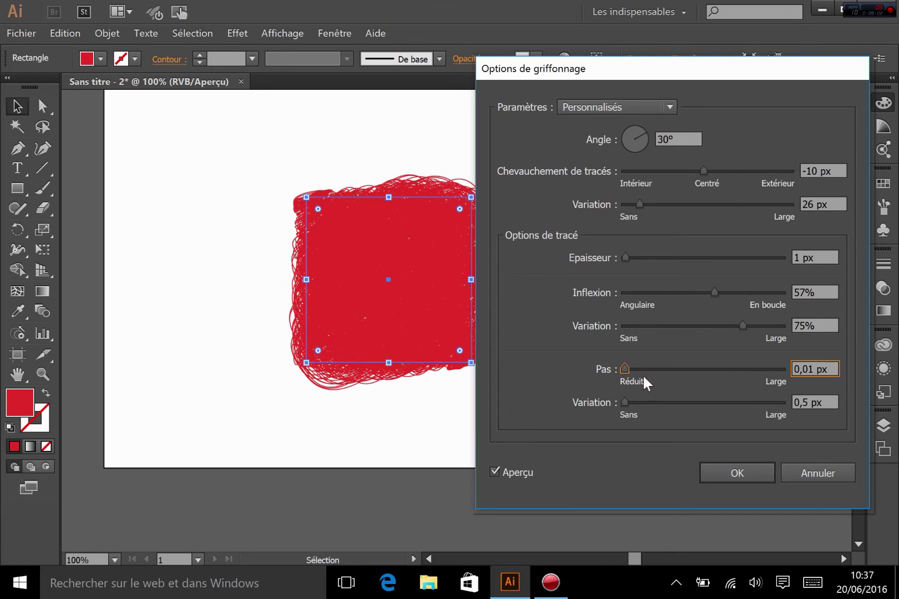
pyautogui.moveTo(623, 371)
pyautogui.mouseDown()
pyautogui.moveTo(647, 398)
pyautogui.moveTo(734, 412)
pyautogui.moveTo(633, 401)
pyautogui.mouseUp()
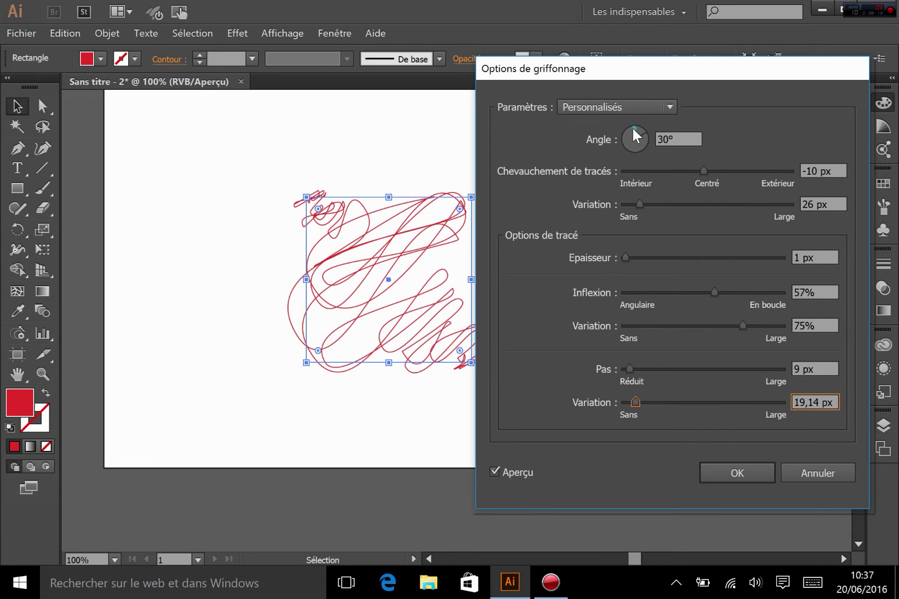
pyautogui.moveTo(633, 128)
pyautogui.mouseDown()
pyautogui.moveTo(644, 137)
pyautogui.moveTo(634, 147)
pyautogui.mouseUp()
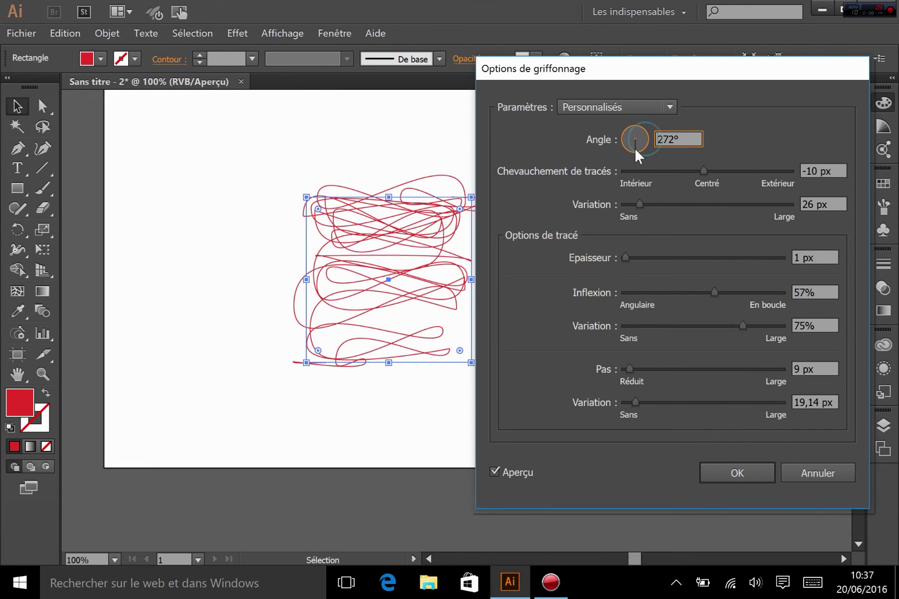
# Apply the Griffonnage effect, deselect the square to view the scribble, and undo the effect
pyautogui.click(747, 468)
pyautogui.click(607, 362)
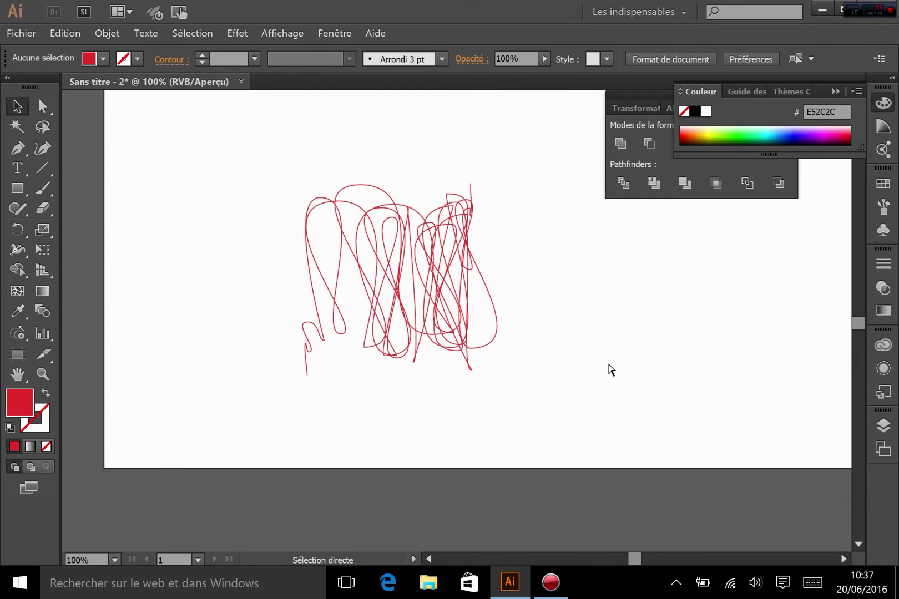
pyautogui.hotkey('ctrl', 'z')
pyautogui.hotkey('ctrl', 'z')
pyautogui.click(237, 32)
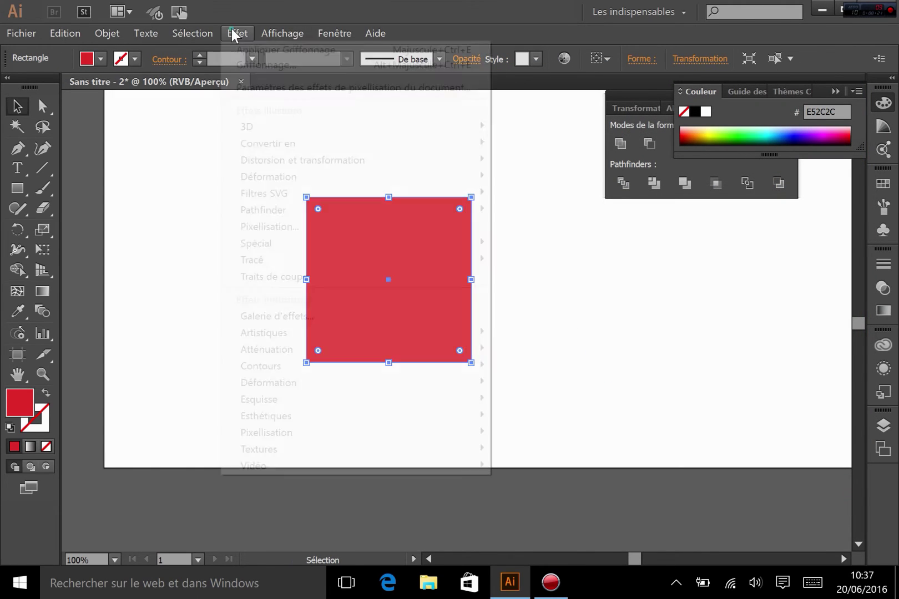
pyautogui.moveTo(275, 254)
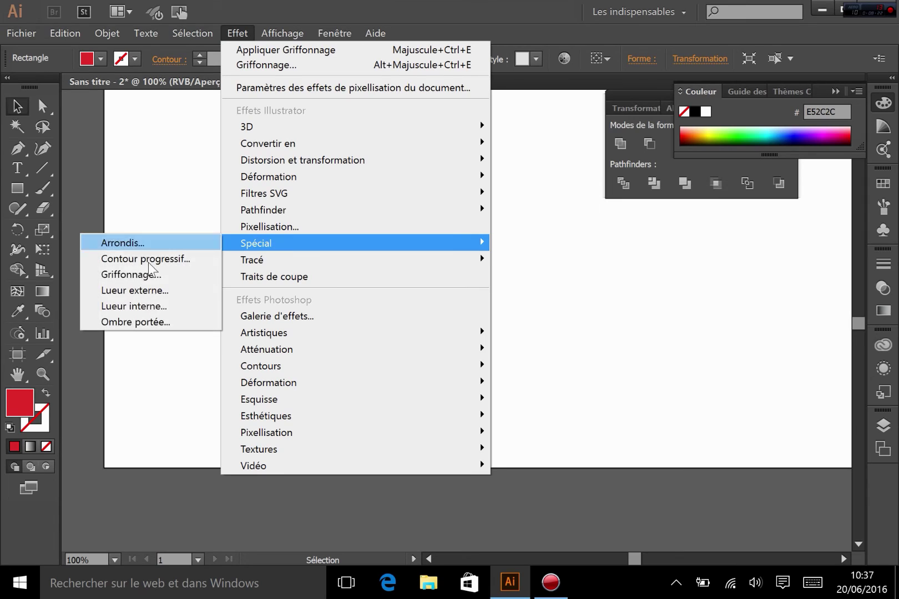
pyautogui.click(173, 291)
pyautogui.moveTo(456, 205); pyautogui.dragTo(701, 232)
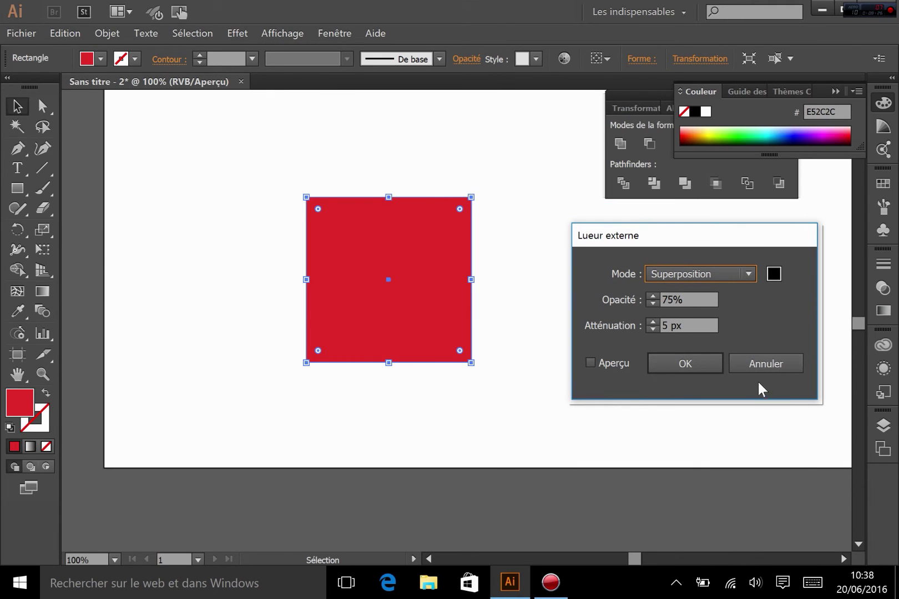
pyautogui.click(748, 369)
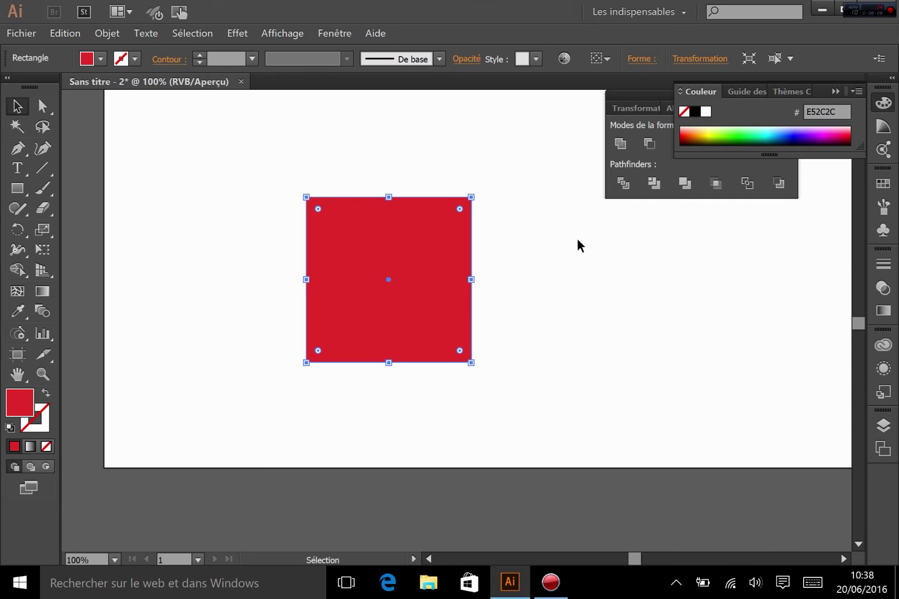
# Start the special Lueur externe effect on the red square and turn on its preview
pyautogui.click(236, 31)
pyautogui.moveTo(271, 243)
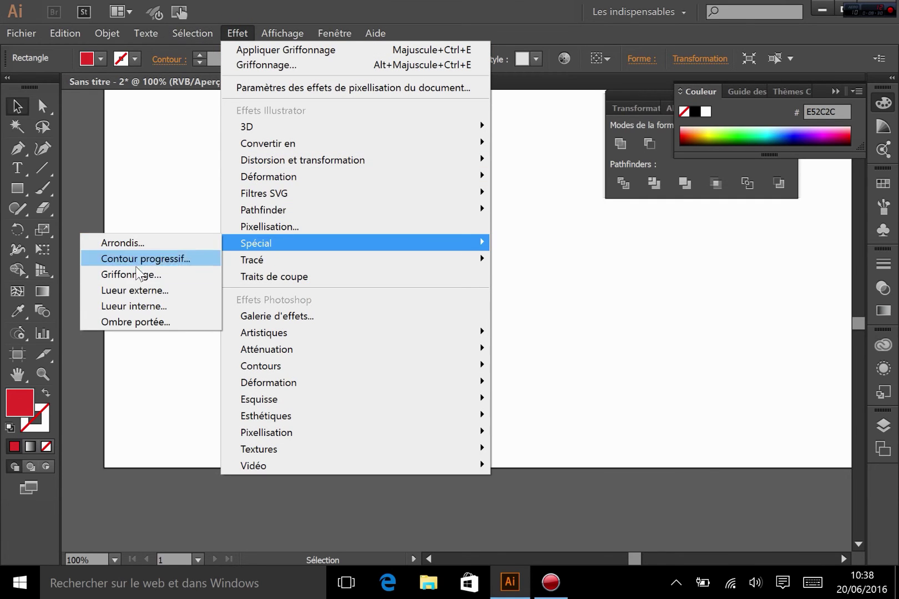
pyautogui.click(160, 300)
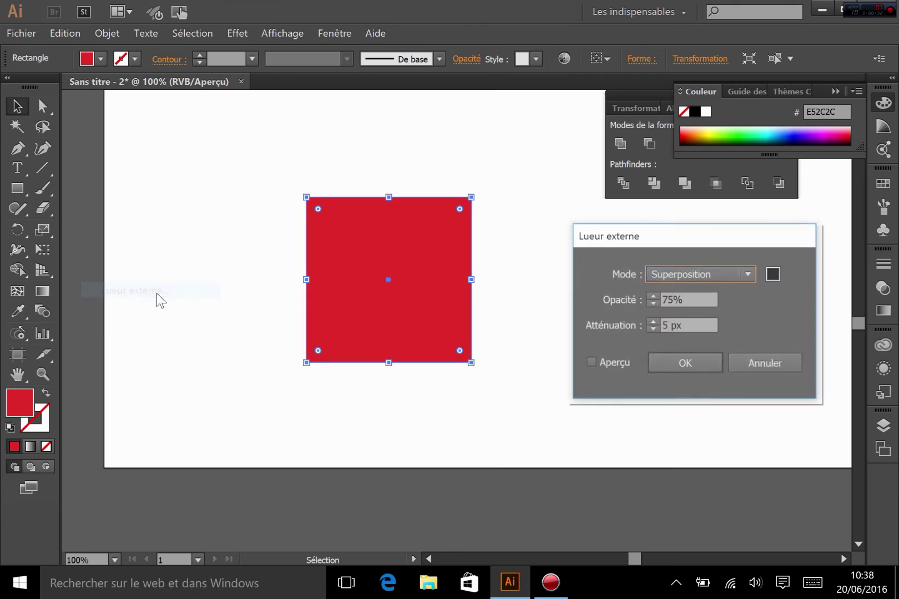
pyautogui.click(601, 361)
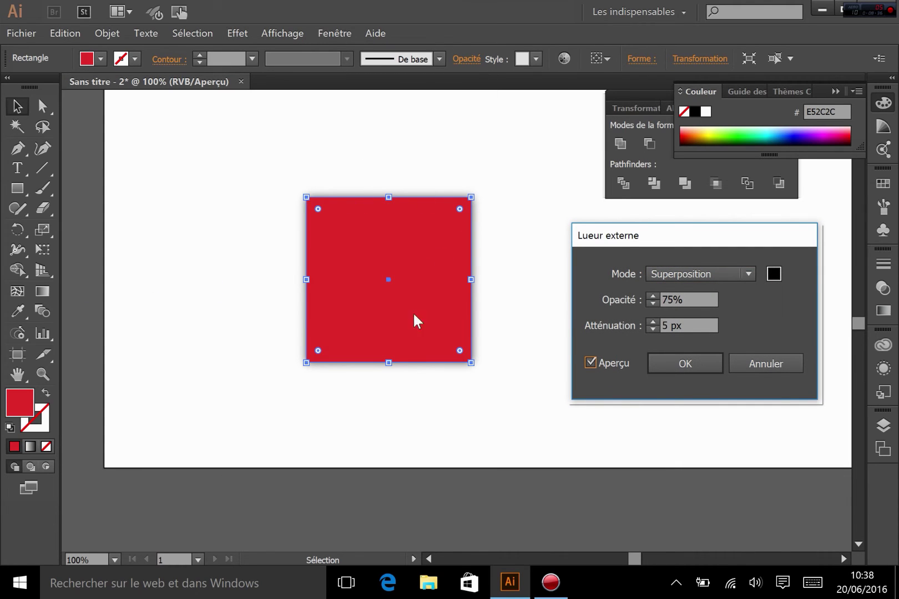
pyautogui.click(500, 295)
# Set the outer glow colour to white (FFFFFF) and apply the effect to the square
pyautogui.click(773, 274)
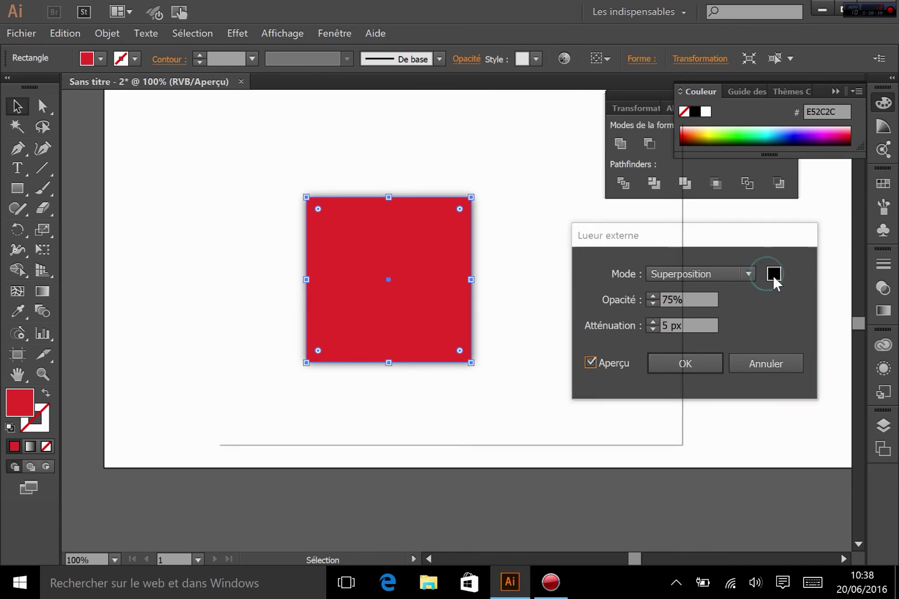
pyautogui.click(245, 200)
pyautogui.moveTo(251, 213); pyautogui.dragTo(221, 165)
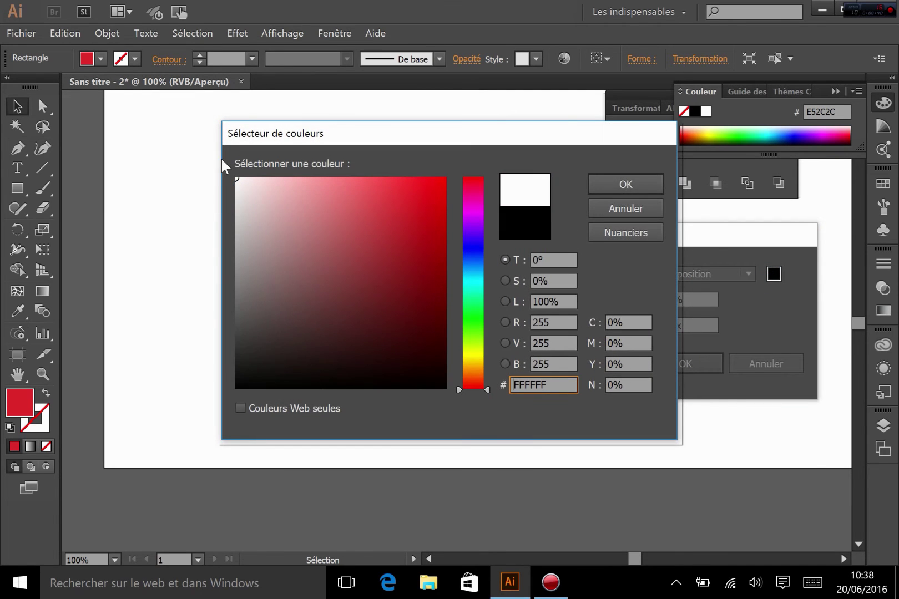
pyautogui.click(617, 184)
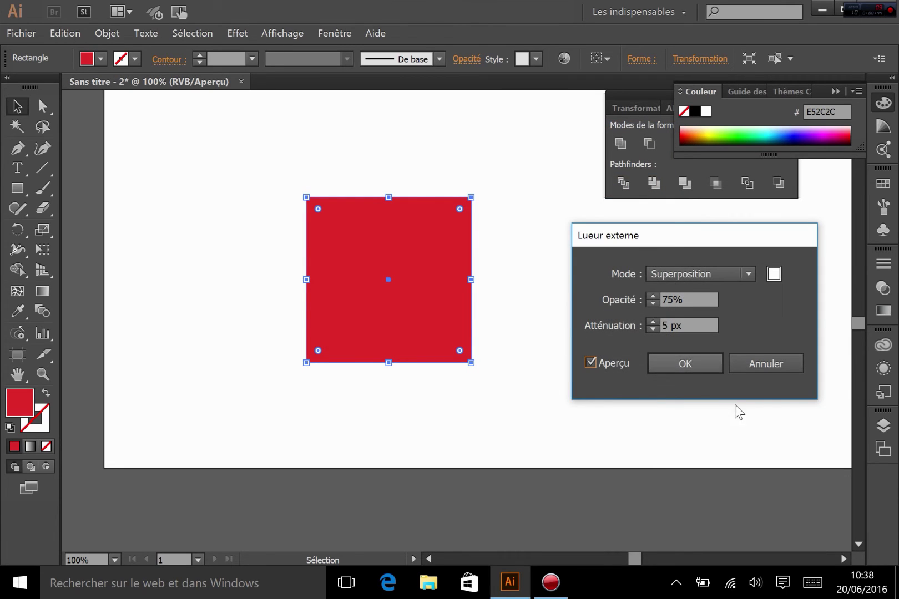
pyautogui.click(686, 364)
# Move the glowing square below the artboard onto the grey pasteboard and deselect it to view the glow
pyautogui.moveTo(361, 309); pyautogui.dragTo(390, 445)
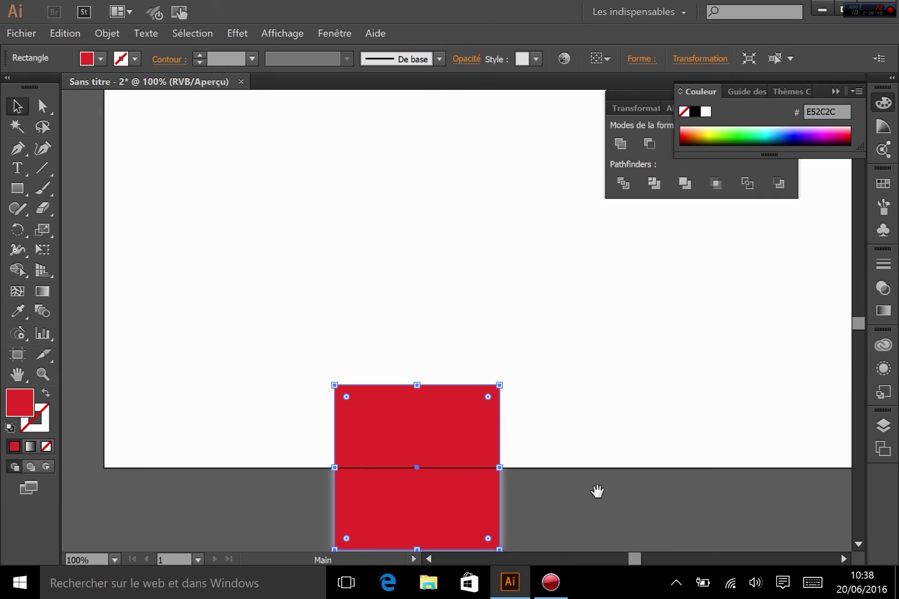
pyautogui.moveTo(594, 488); pyautogui.dragTo(543, 296)
pyautogui.moveTo(399, 335); pyautogui.dragTo(507, 465)
pyautogui.rightClick(706, 437)
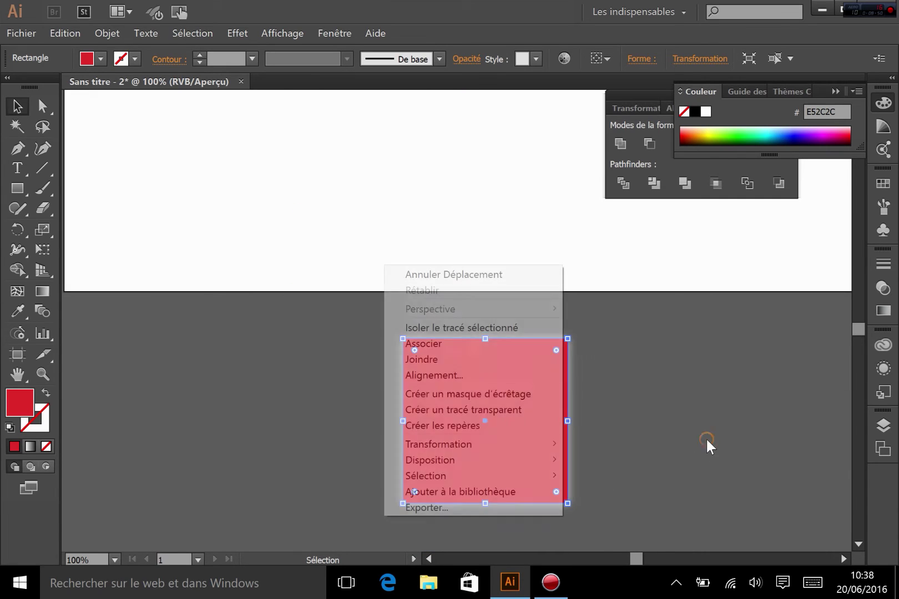
pyautogui.click(706, 437)
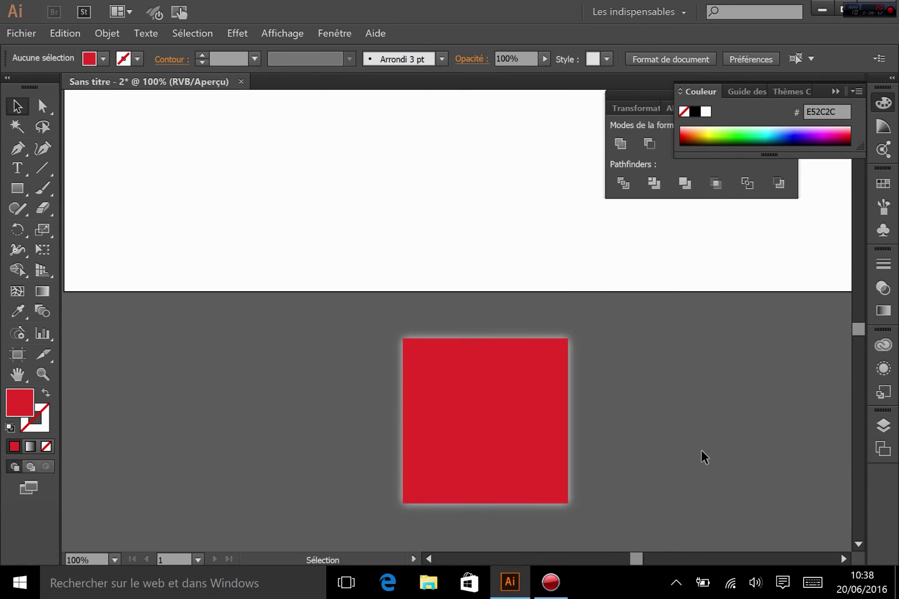
# Reselect the square and undo its moves and the Lueur externe effect
pyautogui.click(507, 421)
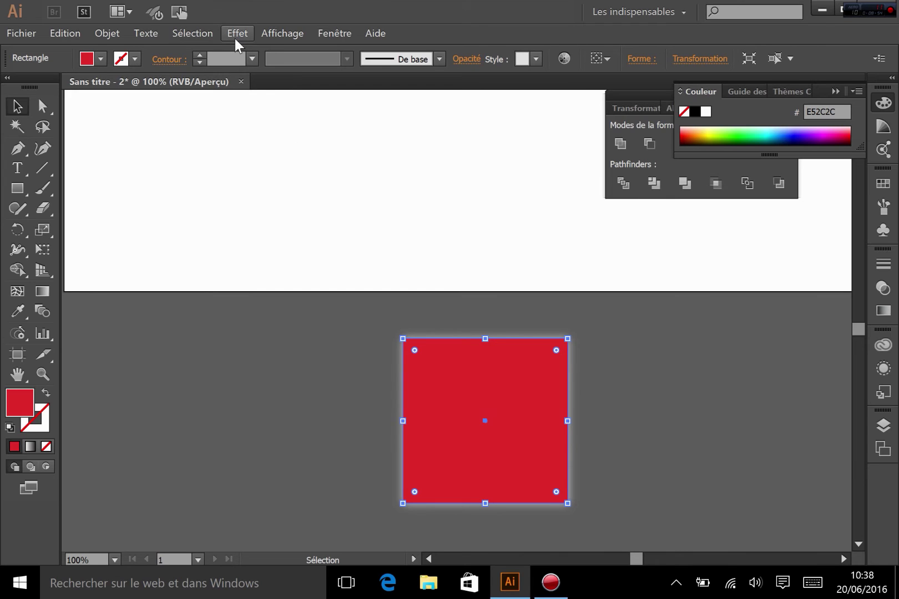
pyautogui.hotkey('ctrl', 'z')
pyautogui.hotkey('ctrl', 'z')
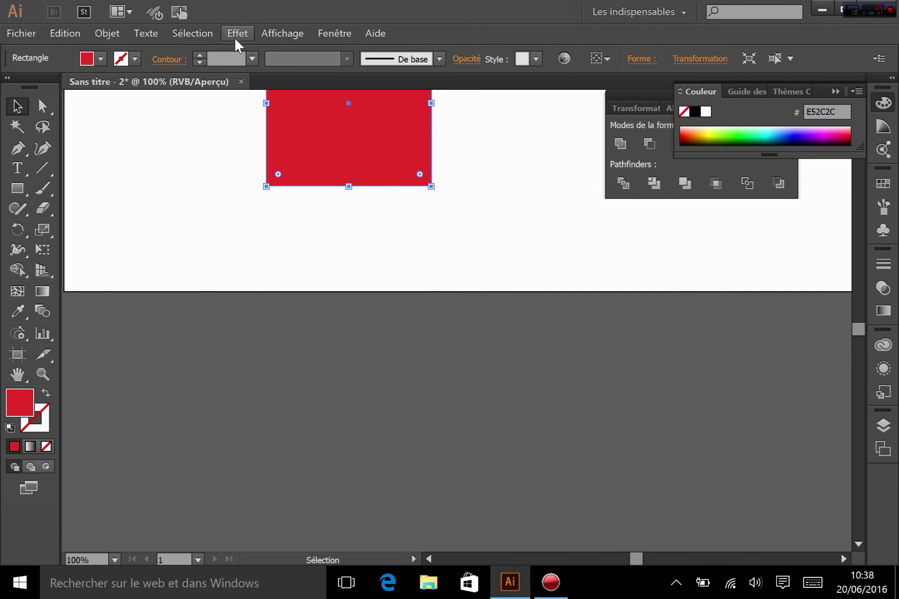
pyautogui.click(235, 39)
pyautogui.moveTo(379, 244)
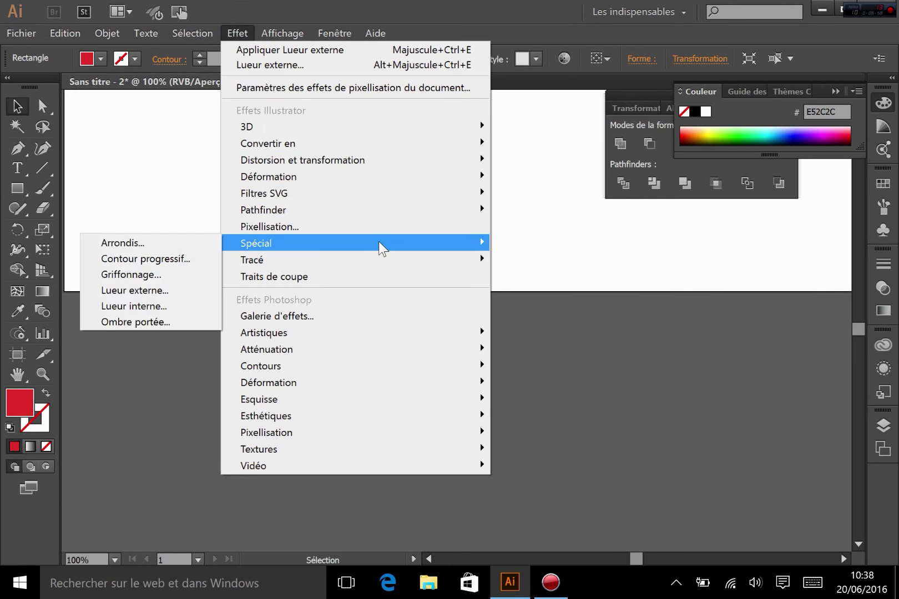
pyautogui.click(128, 307)
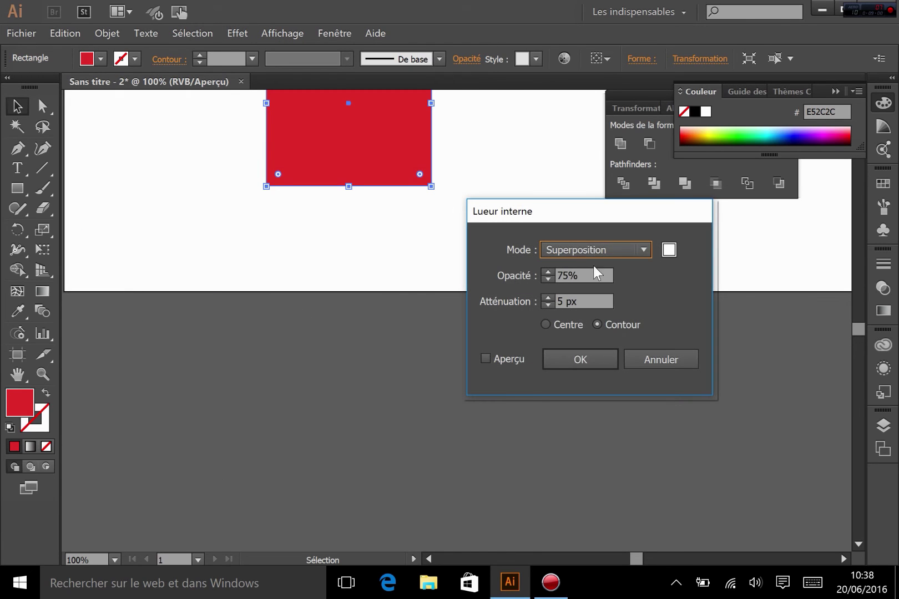
pyautogui.click(486, 359)
pyautogui.click(387, 249)
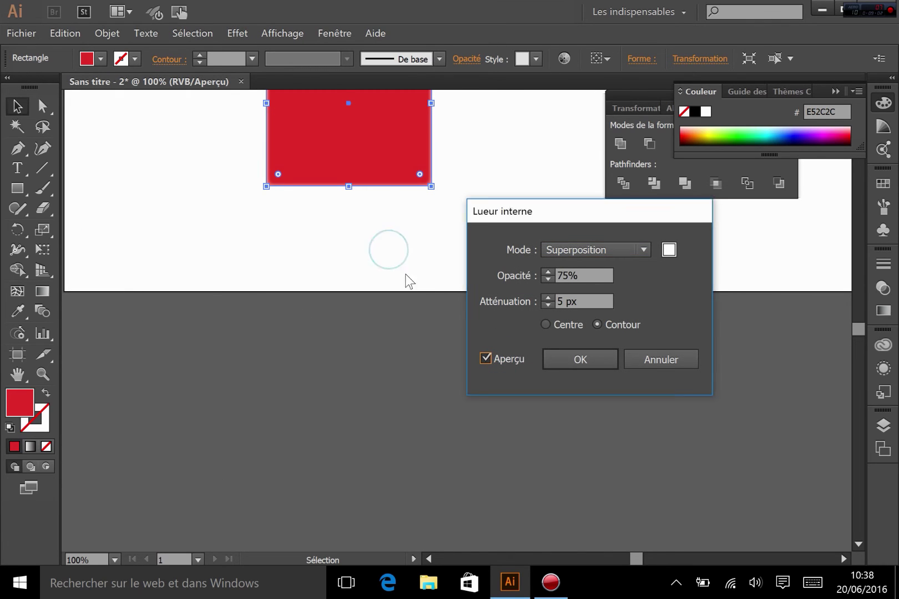
pyautogui.click(485, 358)
pyautogui.click(646, 359)
# Start the special Lueur interne effect on the red square with its preview on, keeping the whole square in view
pyautogui.scroll(4, 555, 333)
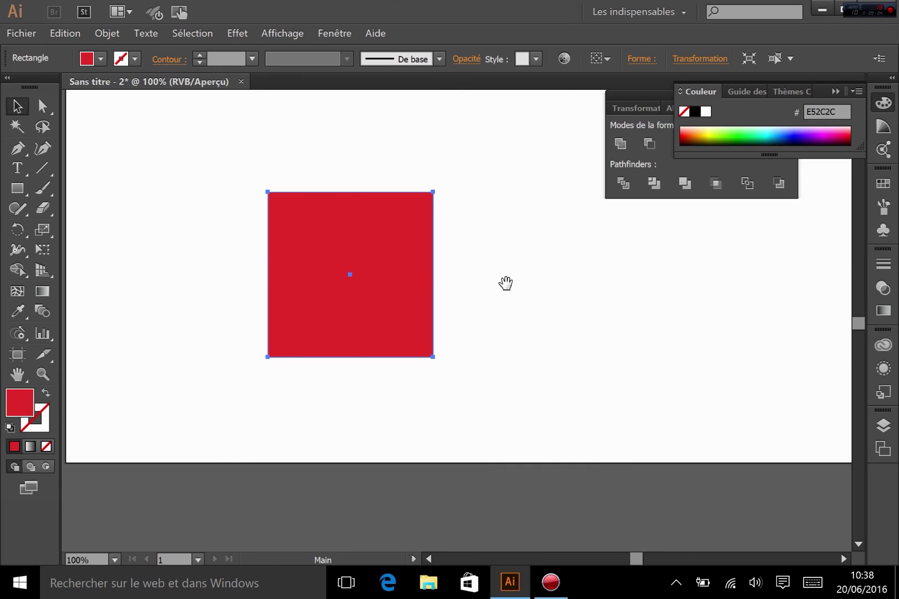
pyautogui.click(231, 34)
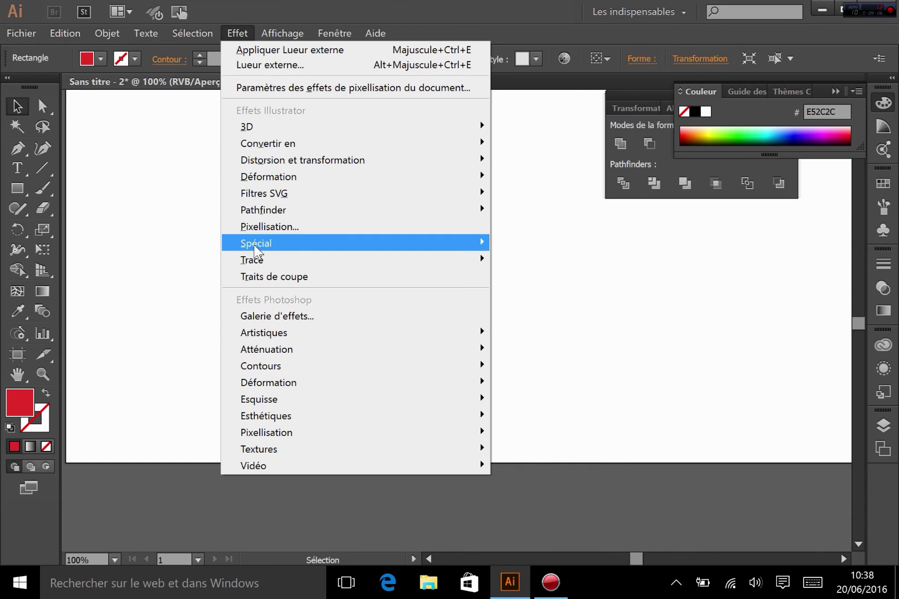
pyautogui.moveTo(257, 244)
pyautogui.click(148, 308)
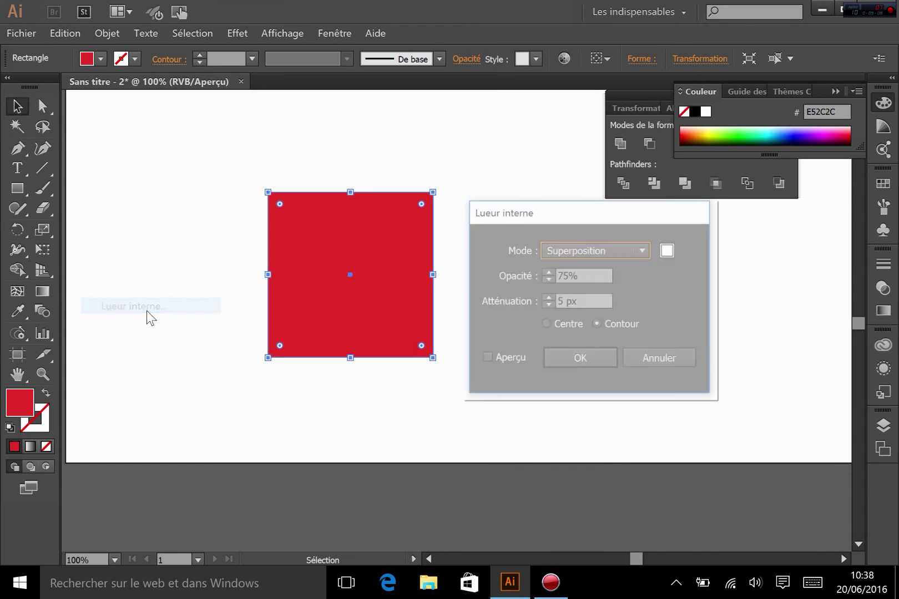
pyautogui.click(501, 359)
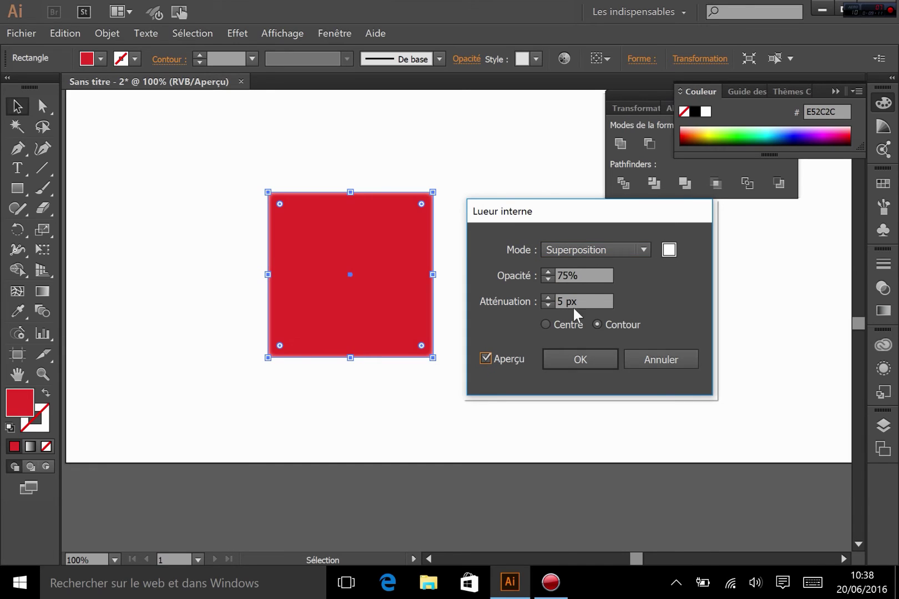
# Increase the inner glow's Atténuation to 17 px
pyautogui.click(547, 297)
pyautogui.click(548, 298)
pyautogui.click(547, 297)
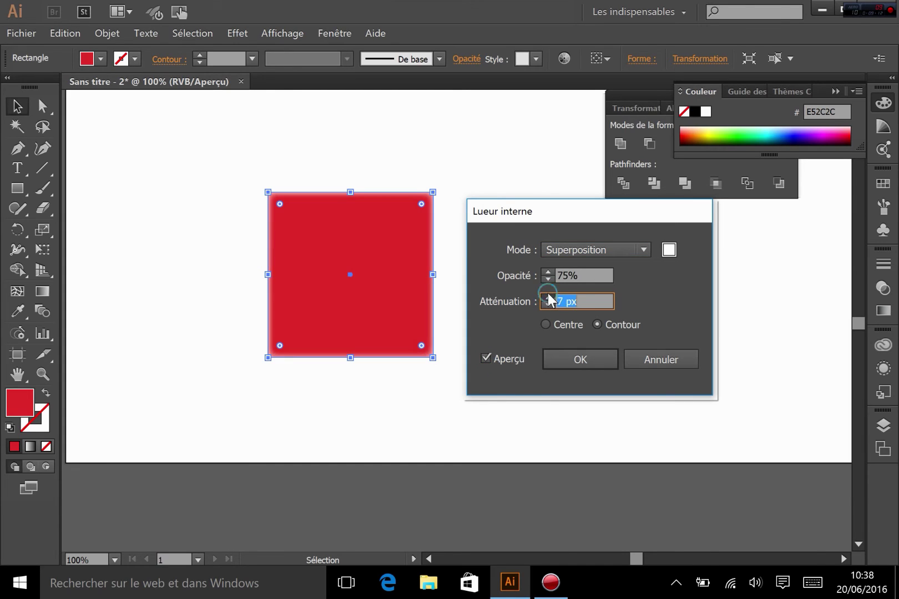
pyautogui.click(548, 297)
pyautogui.click(548, 297)
pyautogui.click(548, 297)
pyautogui.click(547, 296)
pyautogui.click(547, 296)
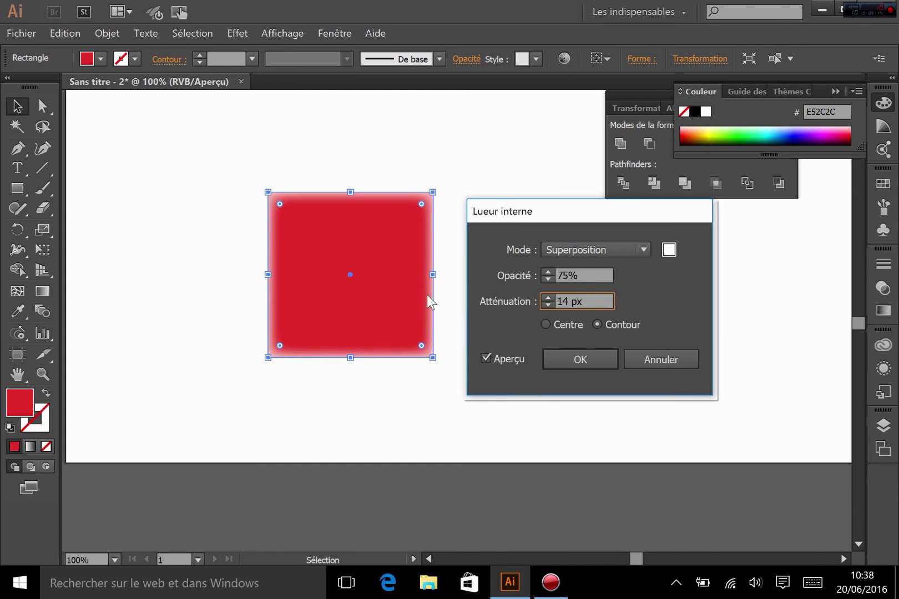
pyautogui.click(549, 298)
pyautogui.click(548, 297)
pyautogui.click(548, 297)
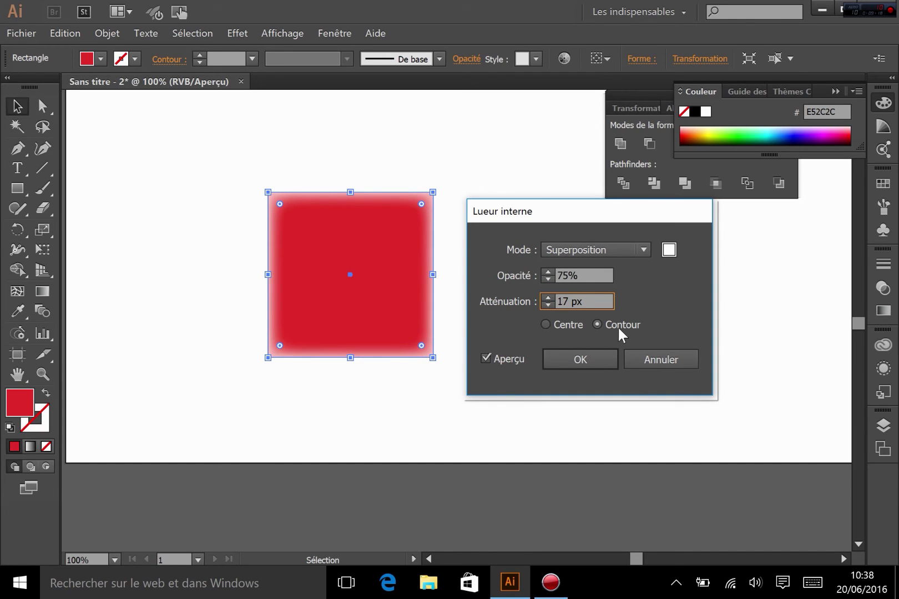
# Try the inner glow from Centre, return it to Contour, and change the glow colour to bright green 00FF00
pyautogui.click(546, 325)
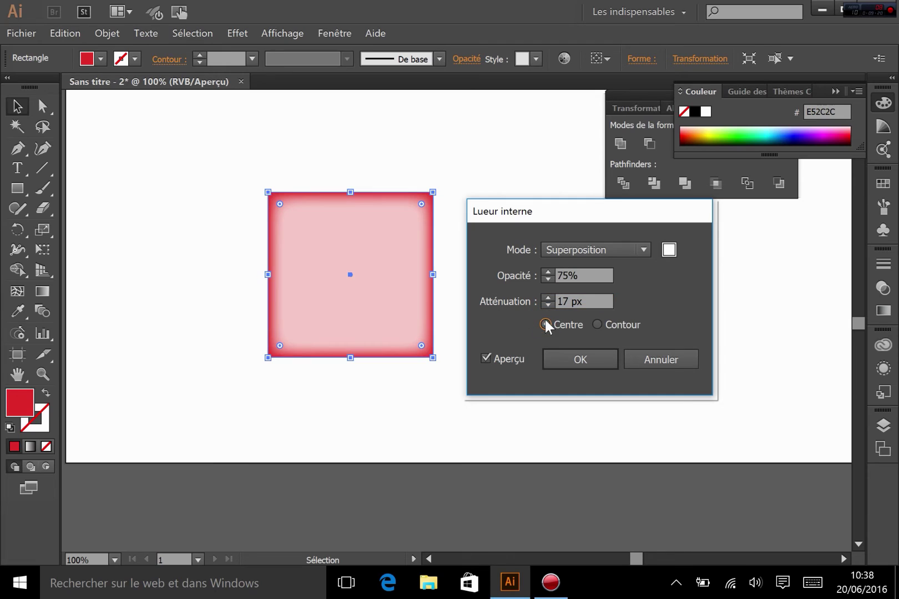
pyautogui.click(625, 324)
pyautogui.click(668, 250)
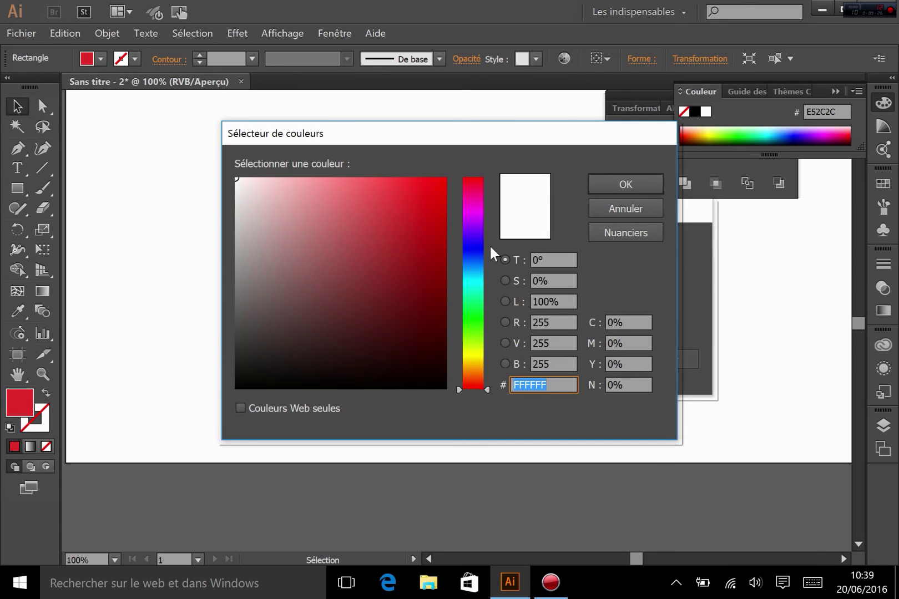
pyautogui.click(473, 319)
pyautogui.click(415, 231)
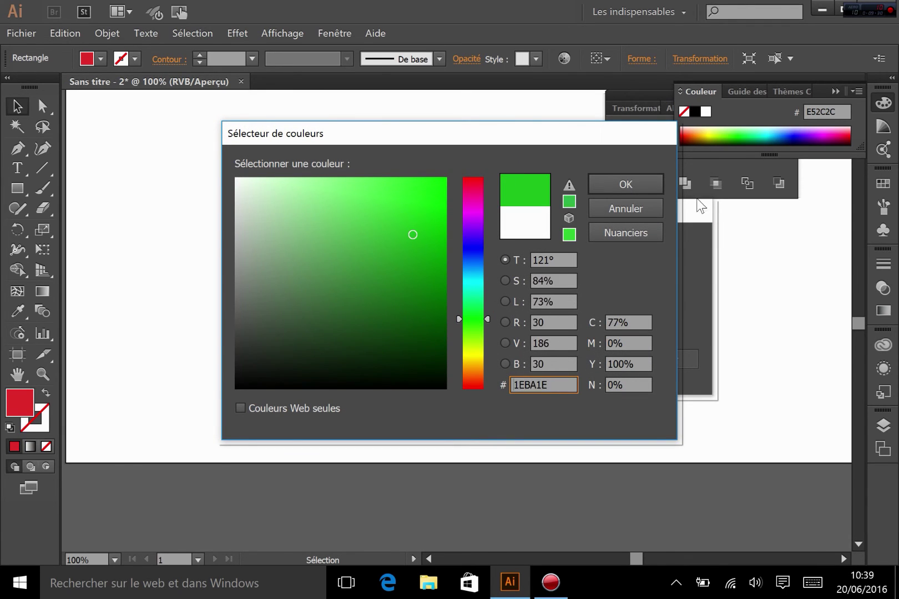
pyautogui.click(425, 186)
pyautogui.moveTo(425, 186); pyautogui.dragTo(448, 177)
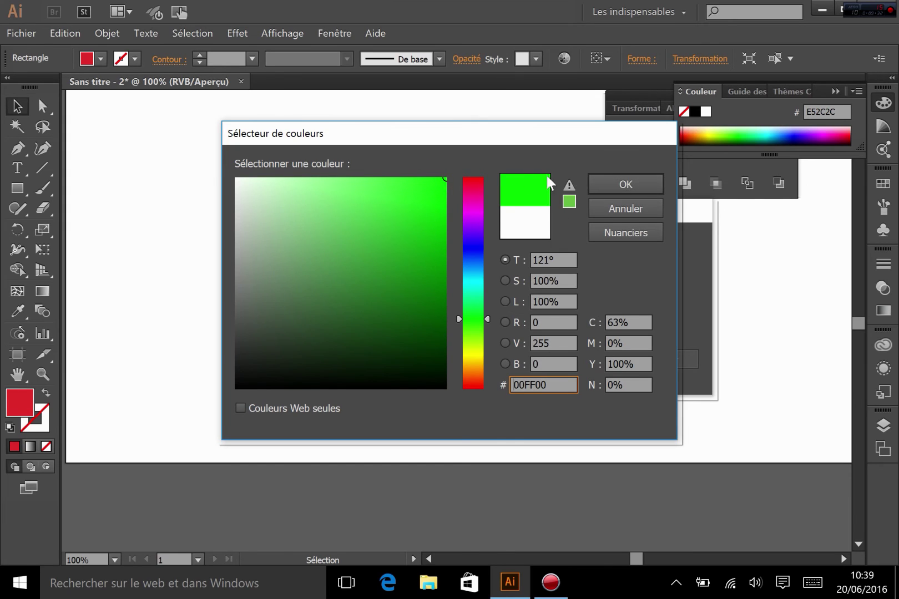
pyautogui.click(601, 182)
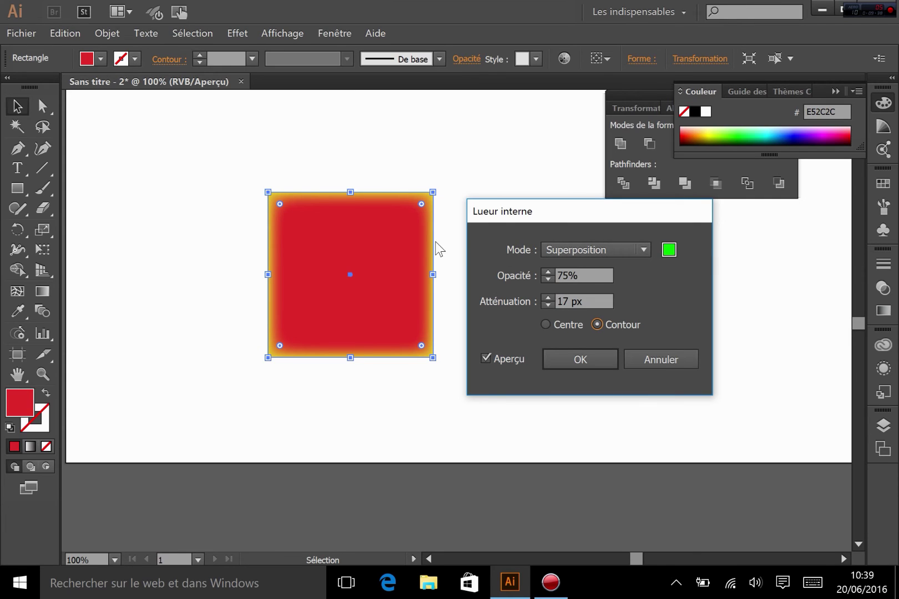
# Compare the Normal and Superposition blending modes for the green inner glow, and cancel the effect
pyautogui.click(583, 245)
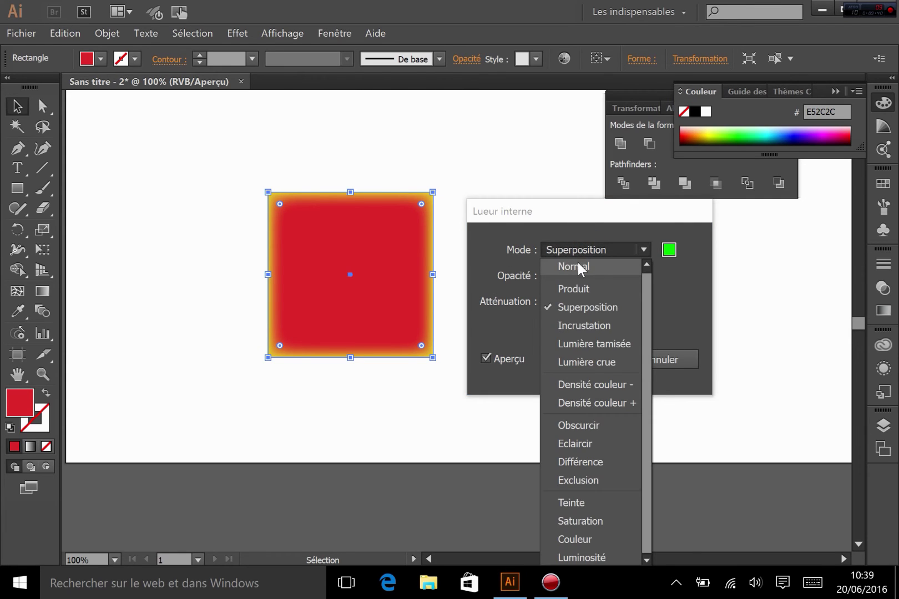
pyautogui.click(578, 263)
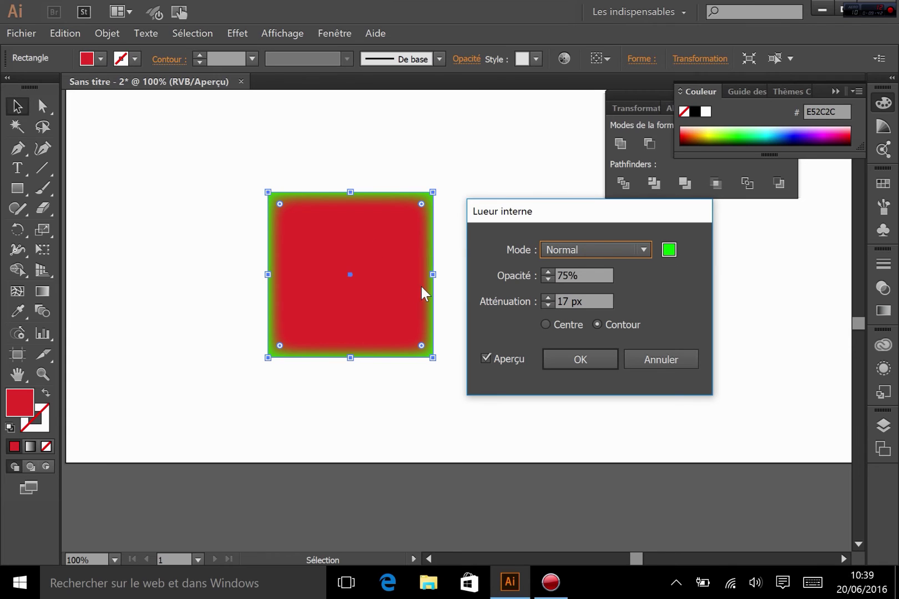
pyautogui.click(585, 249)
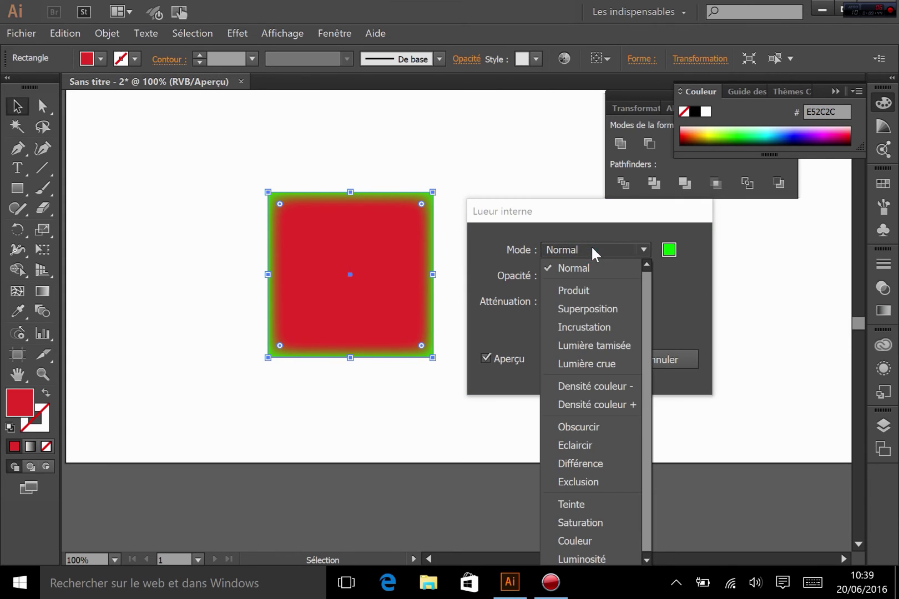
pyautogui.click(590, 308)
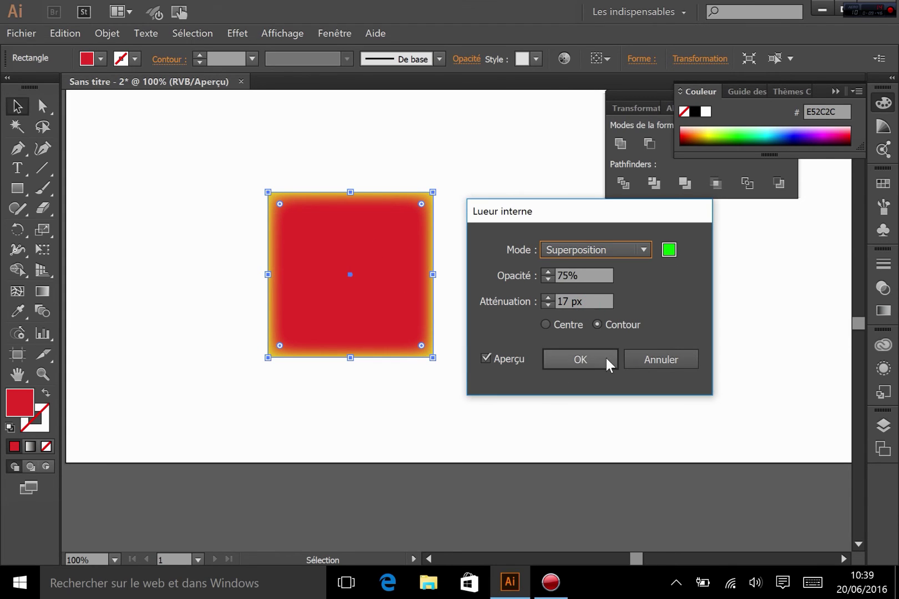
pyautogui.click(632, 358)
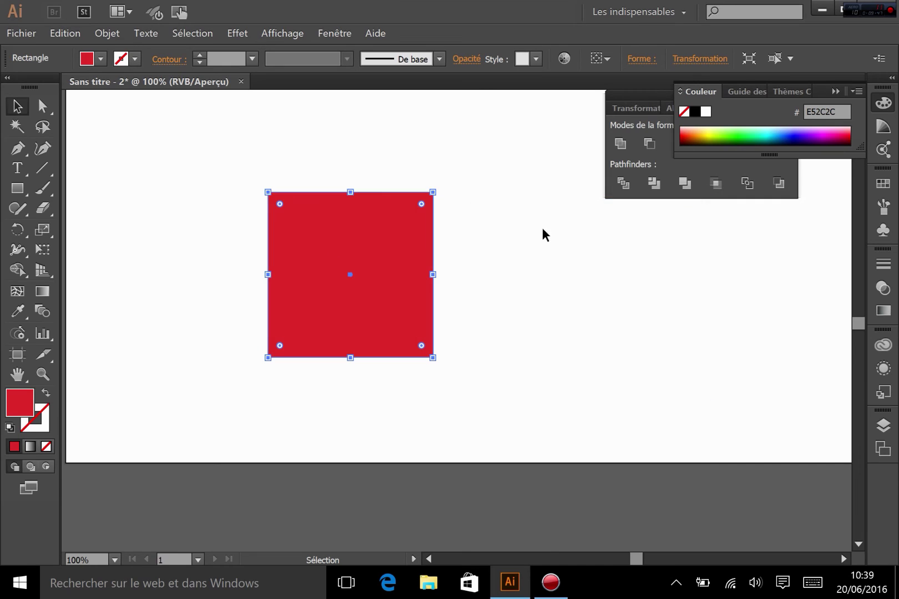
# Start the special Ombre portée effect on the red square with its preview on, keeping the whole square in view
pyautogui.click(234, 32)
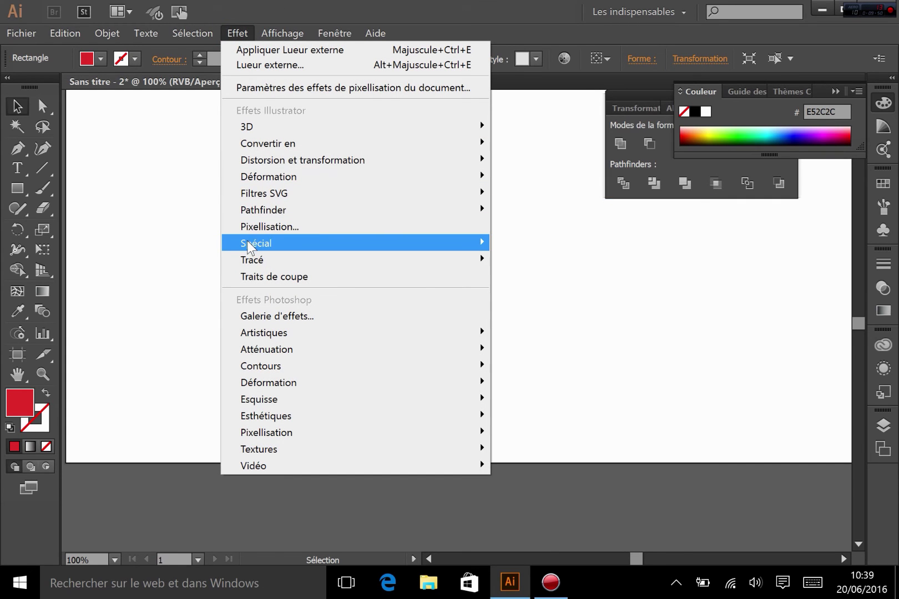
pyautogui.moveTo(248, 244)
pyautogui.click(162, 323)
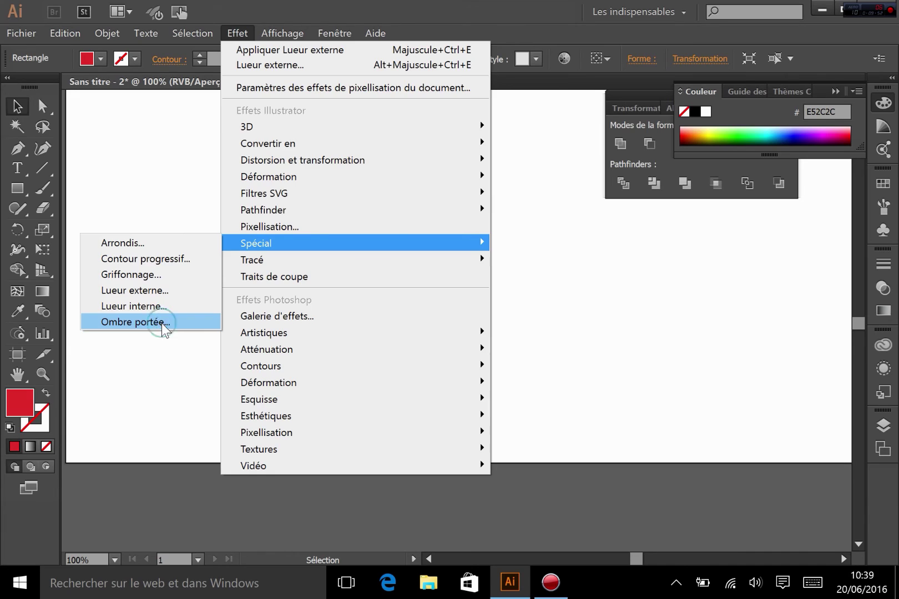
pyautogui.moveTo(430, 172); pyautogui.dragTo(641, 182)
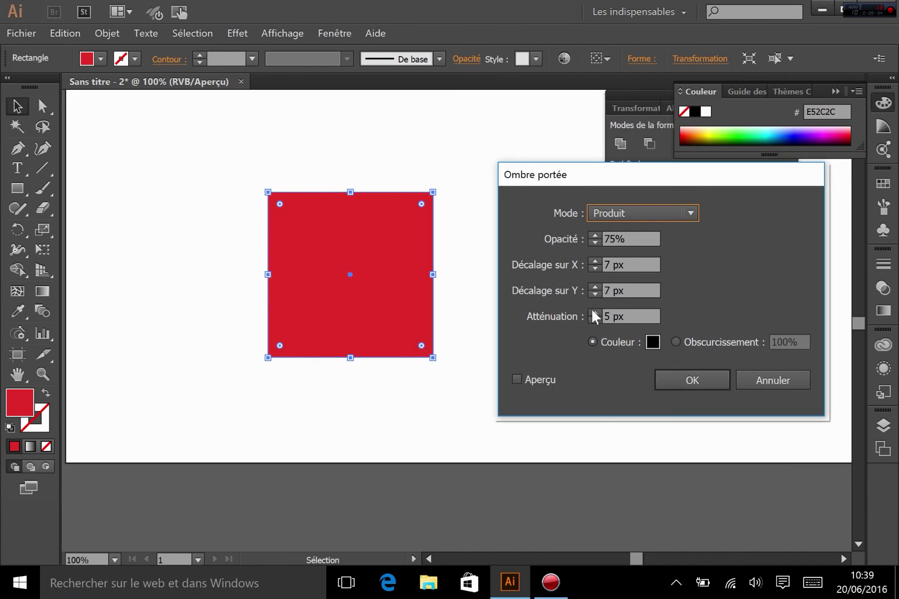
pyautogui.click(524, 380)
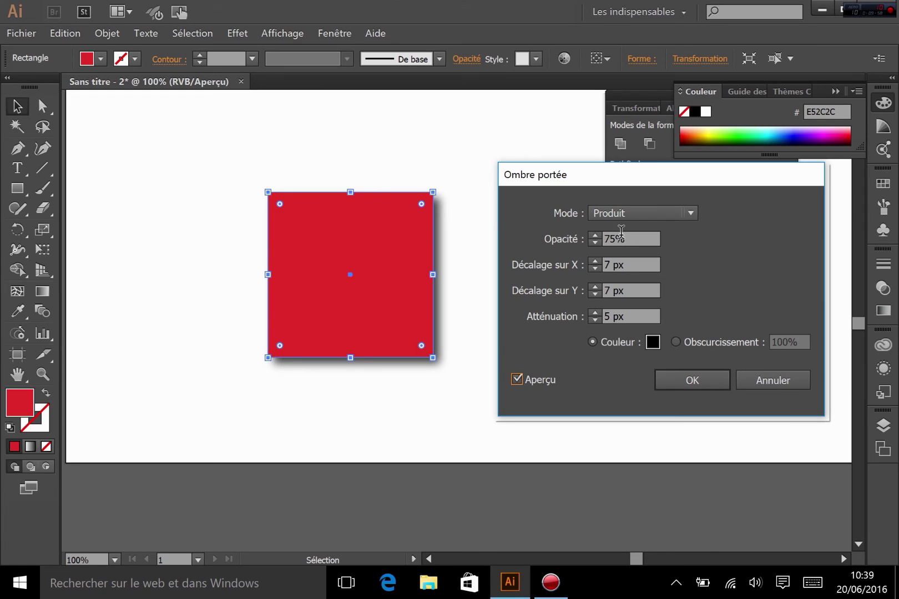
# Set the drop shadow's X and Y offsets to 19 px and its Atténuation to 18 px, apply it and deselect the square
pyautogui.moveTo(594, 261); pyautogui.dragTo(594, 261)
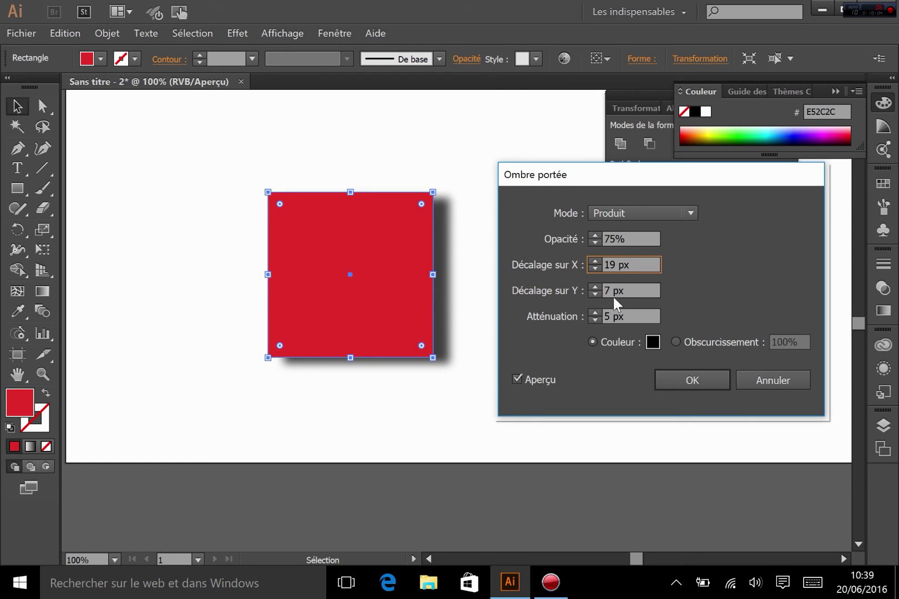
pyautogui.moveTo(596, 289); pyautogui.dragTo(594, 311)
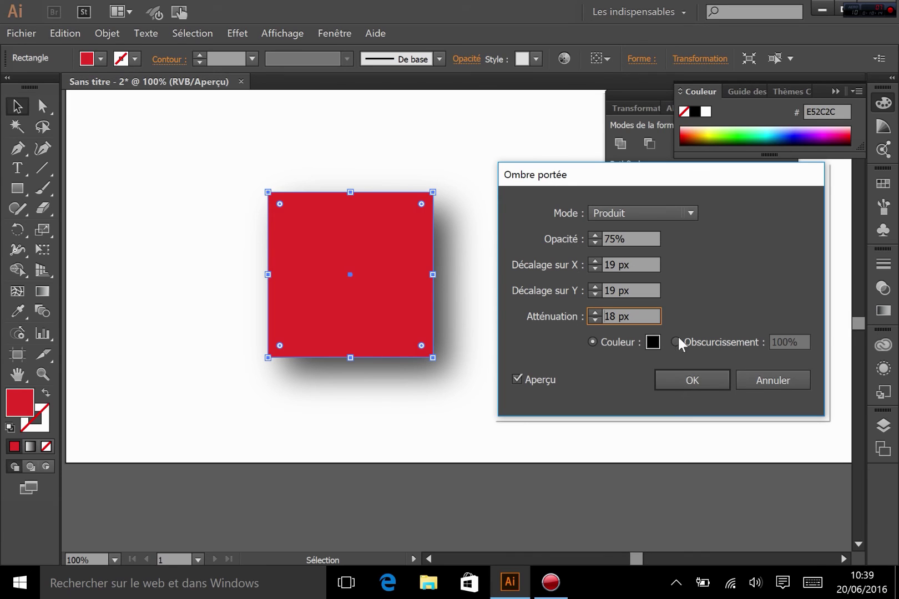
pyautogui.click(686, 378)
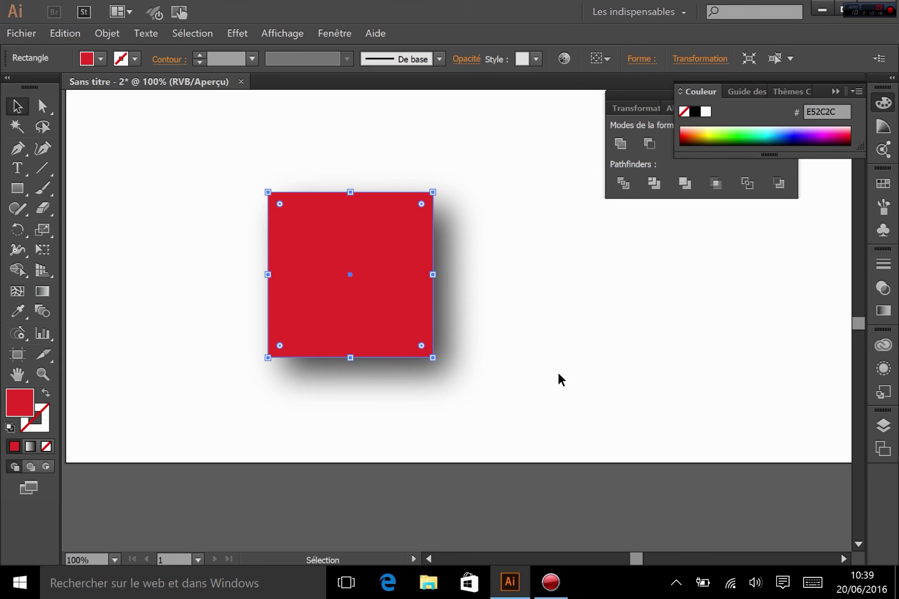
pyautogui.click(558, 374)
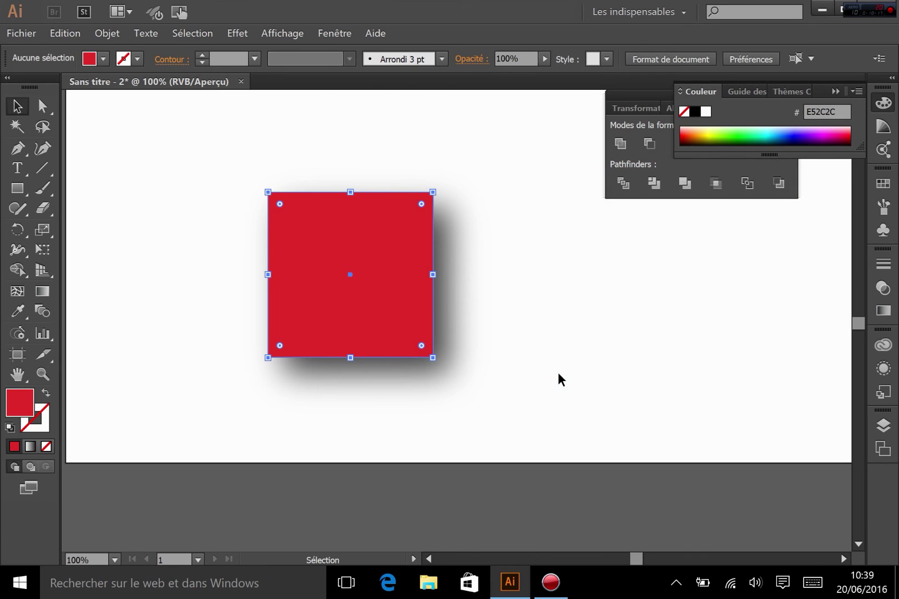
pyautogui.click(392, 259)
pyautogui.click(235, 32)
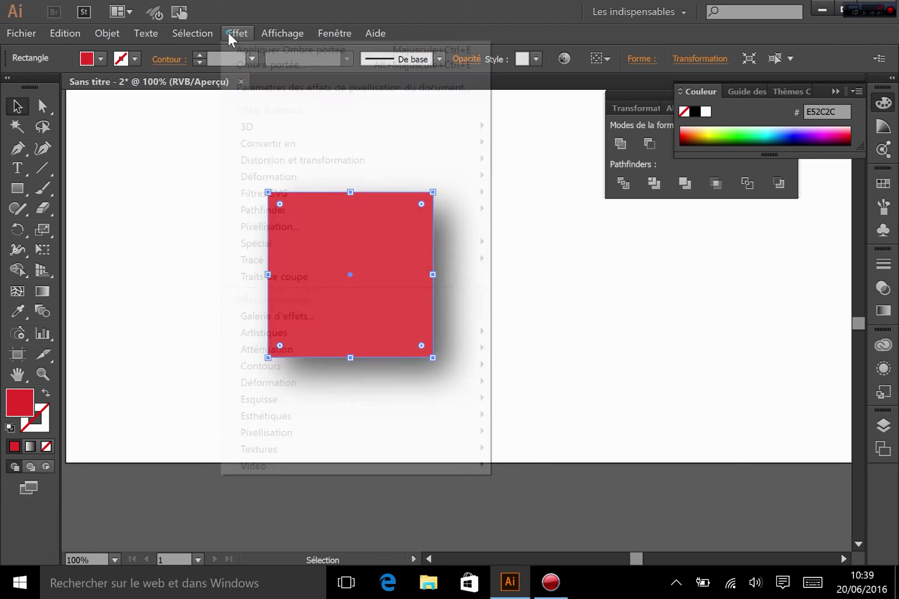
pyautogui.moveTo(278, 247)
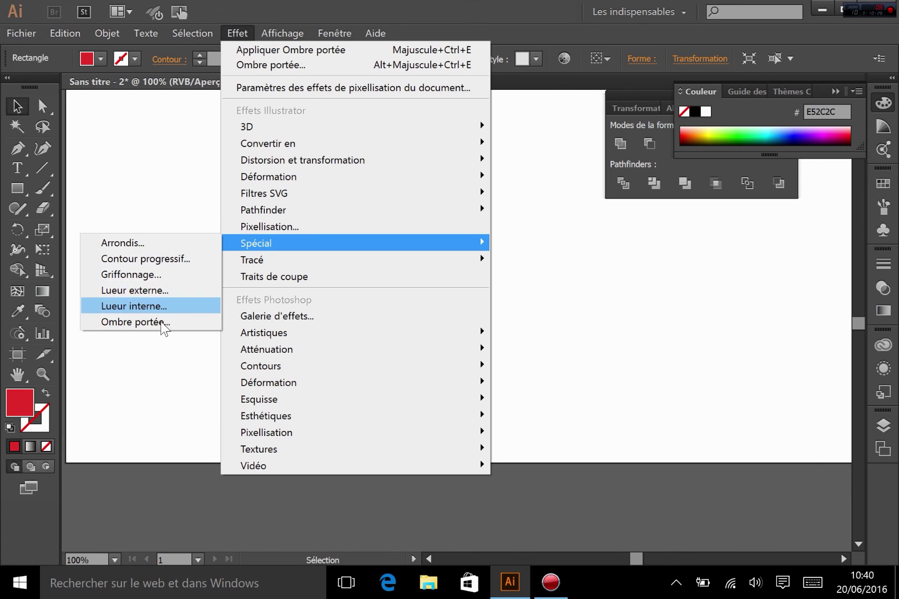
pyautogui.click(562, 311)
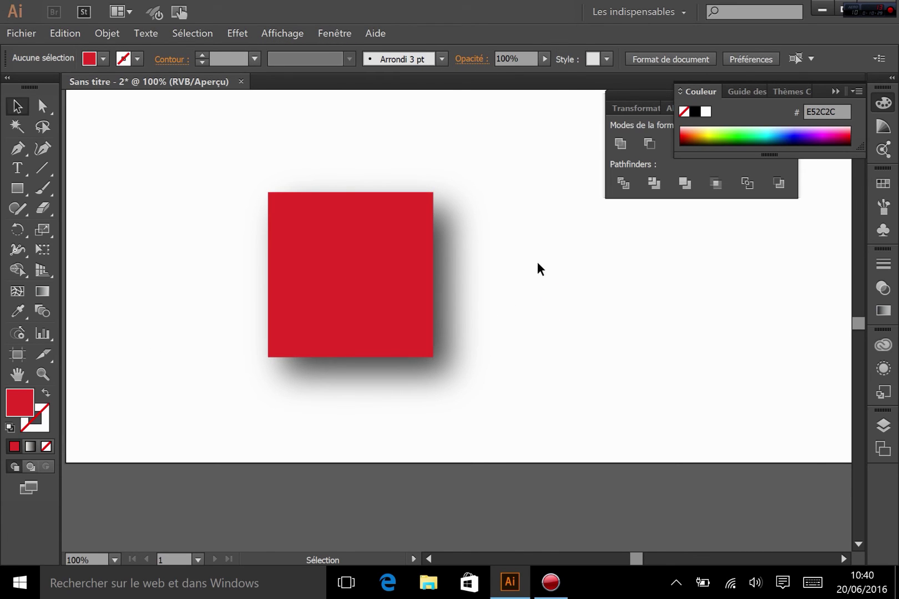
# Examine the drop shadow's gradient up close for visible pixels, and return to the whole square at 100%
pyautogui.press('z')
pyautogui.moveTo(509, 242); pyautogui.dragTo(426, 316)
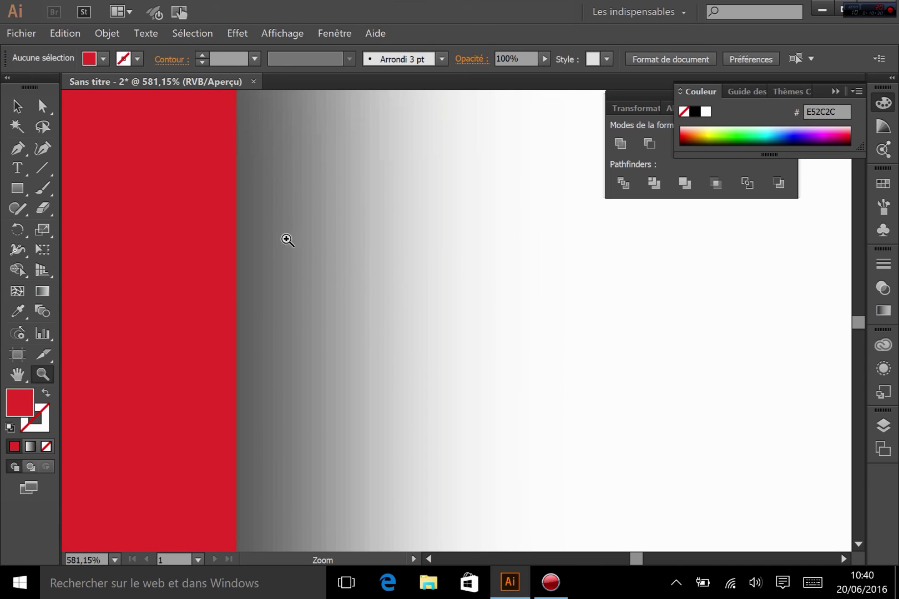
pyautogui.moveTo(351, 276); pyautogui.dragTo(452, 348)
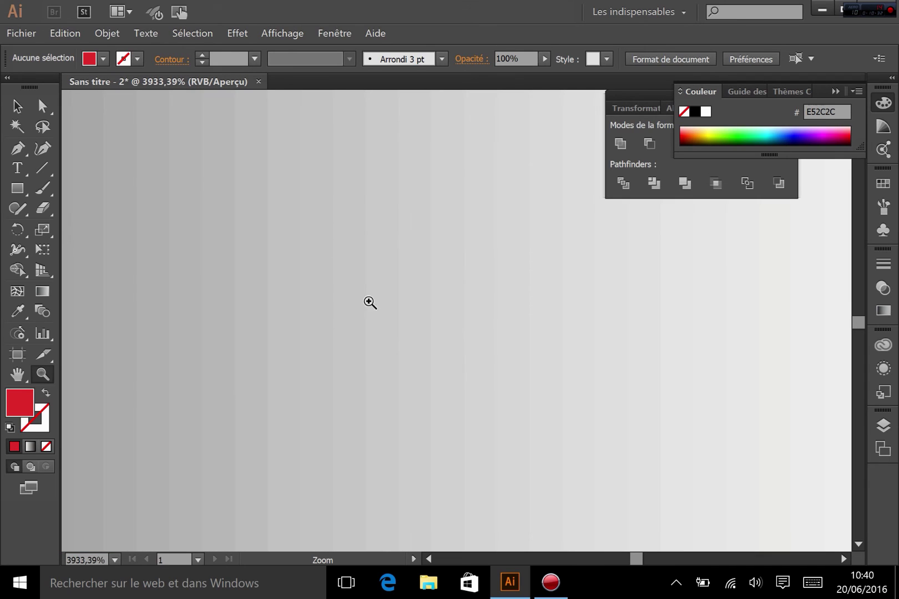
pyautogui.hotkey('ctrl', '-')
pyautogui.hotkey('ctrl', '-')
pyautogui.hotkey('ctrl', '-')
pyautogui.hotkey('ctrl', '-')
pyautogui.hotkey('ctrl', '-')
pyautogui.hotkey('ctrl', '-')
pyautogui.hotkey('ctrl', '-')
pyautogui.hotkey('ctrl', '-')
pyautogui.hotkey('ctrl', '-')
pyautogui.hotkey('ctrl', '-')
pyautogui.hotkey('ctrl', '-')
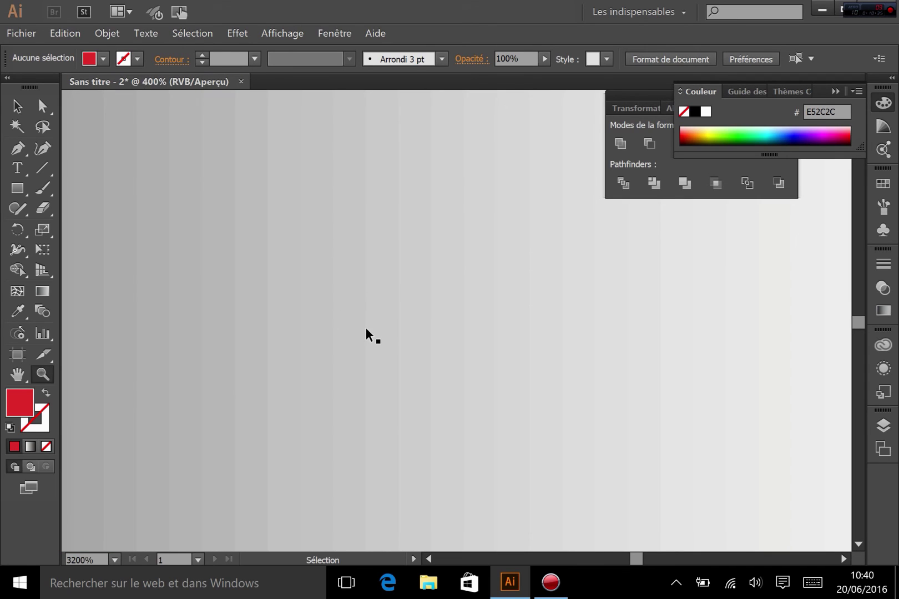
pyautogui.hotkey('ctrl', '-')
pyautogui.hotkey('ctrl', '-')
pyautogui.hotkey('ctrl', '-')
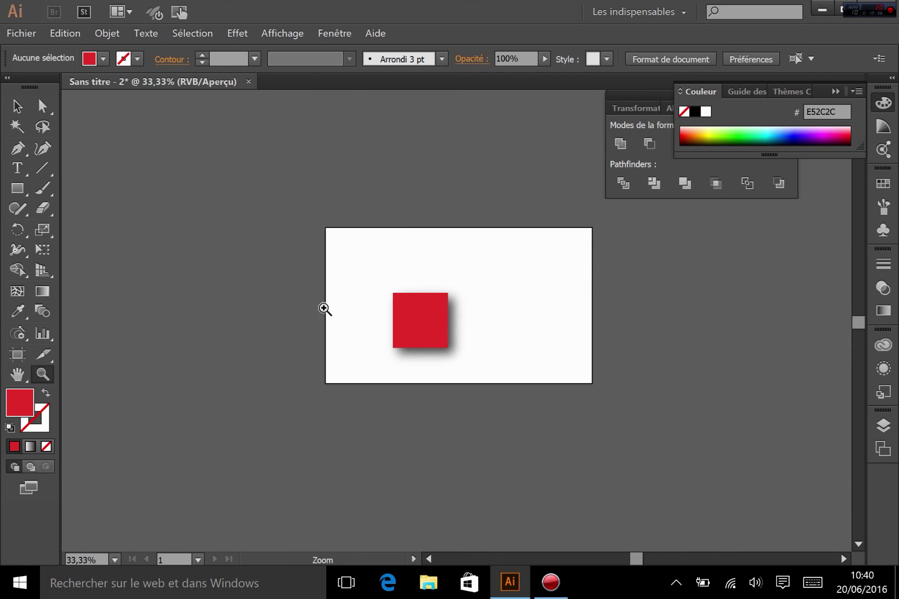
pyautogui.click(16, 105)
pyautogui.moveTo(479, 336); pyautogui.dragTo(450, 275)
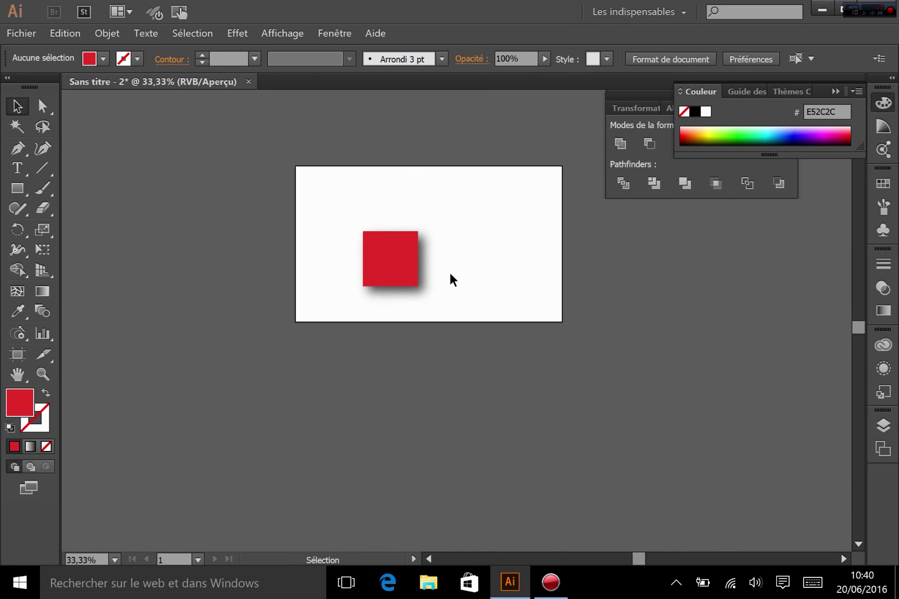
pyautogui.hotkey('ctrl', '+')
pyautogui.hotkey('ctrl', '+')
pyautogui.hotkey('ctrl', '+')
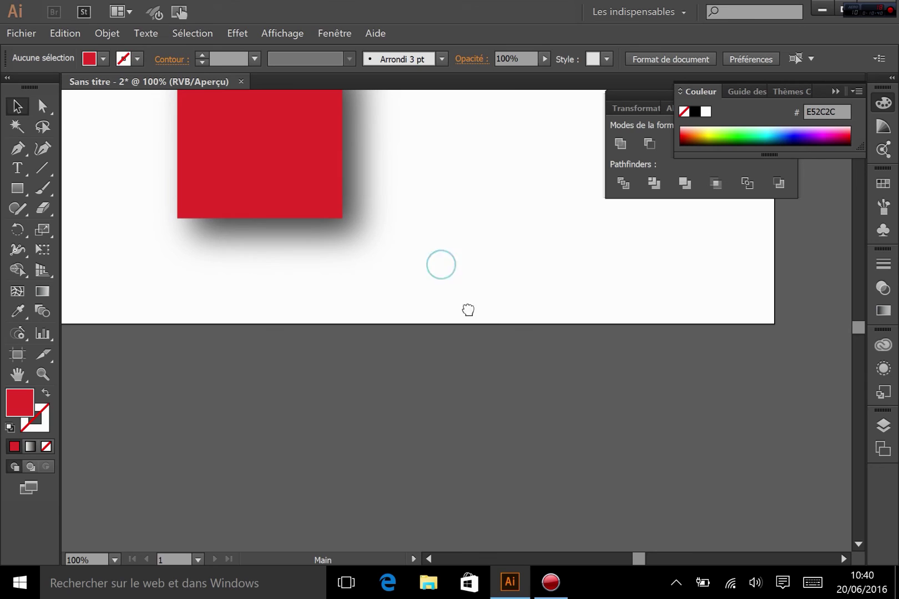
pyautogui.moveTo(468, 309); pyautogui.dragTo(556, 494)
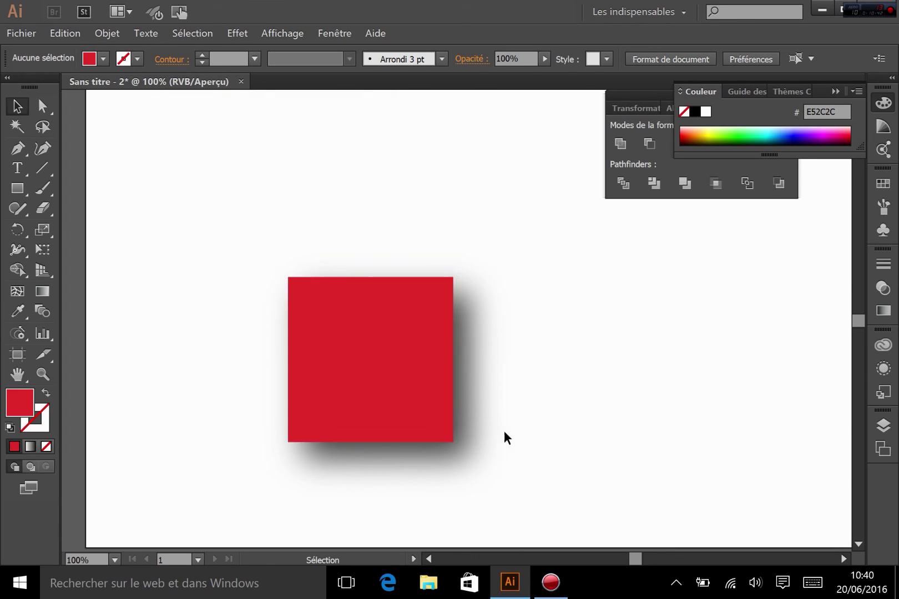
# Set the resolution of the document's raster effects to Elevée (300 ppp)
pyautogui.click(234, 32)
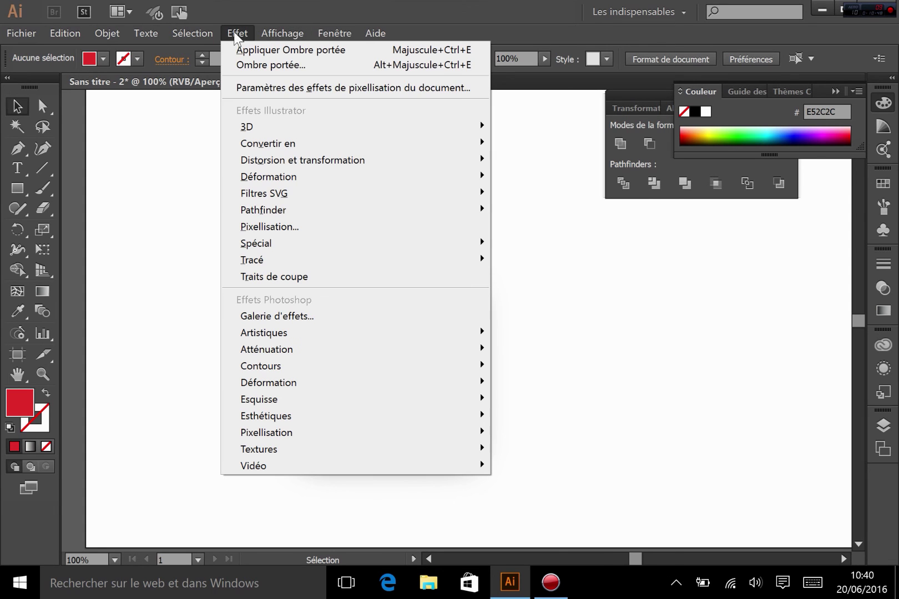
pyautogui.click(304, 90)
pyautogui.moveTo(420, 97); pyautogui.dragTo(667, 90)
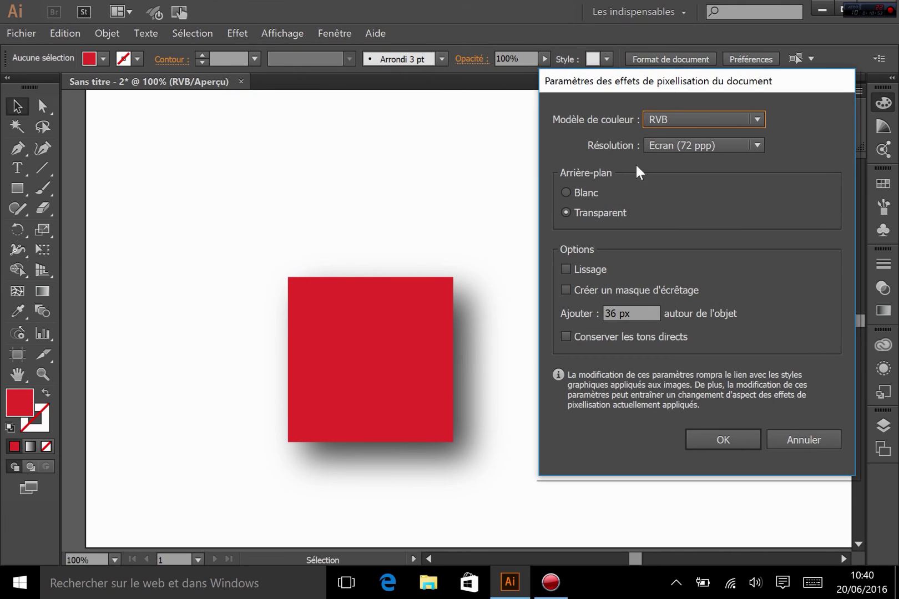
pyautogui.click(687, 145)
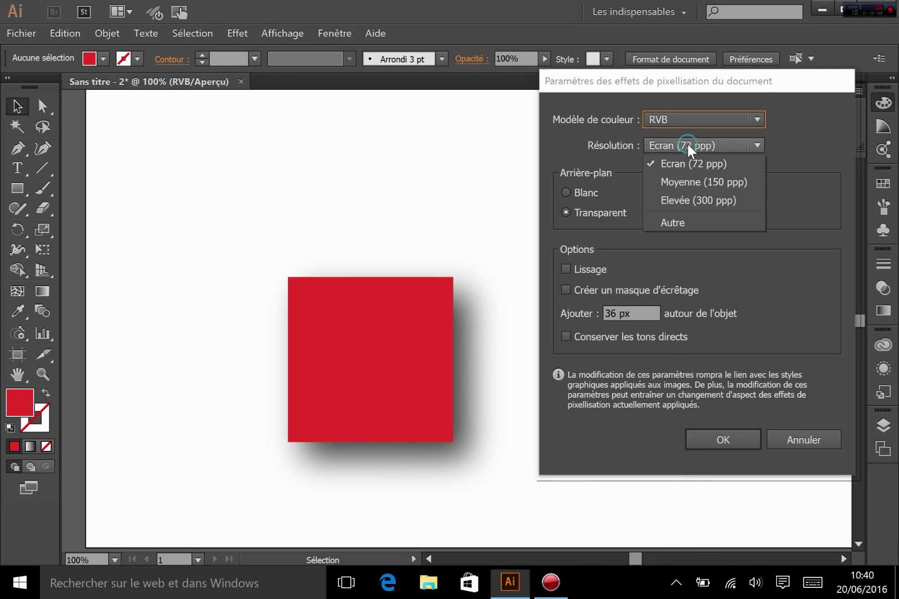
pyautogui.click(699, 200)
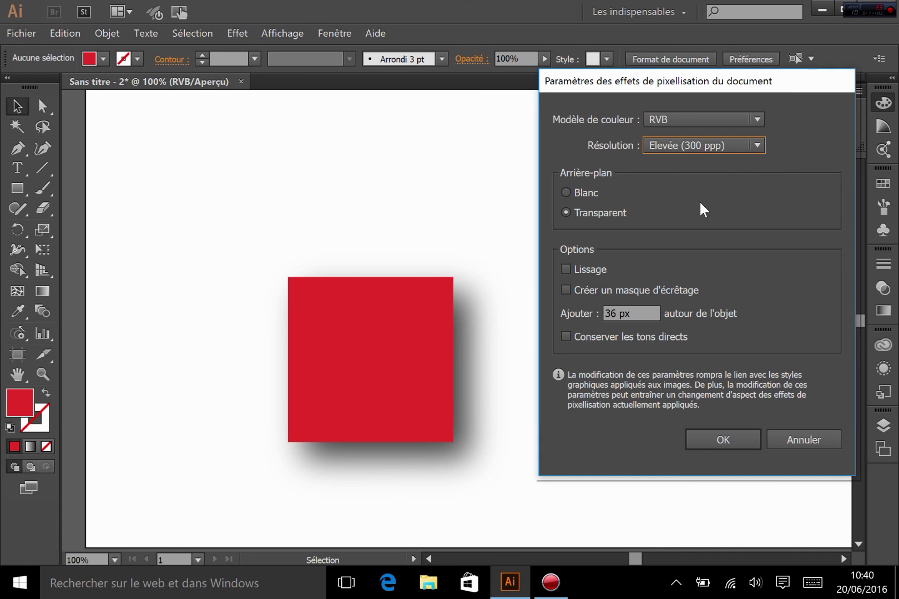
pyautogui.click(721, 439)
# Check the square's drop shadow with the selection cleared, and leave the square selected
pyautogui.hotkey('ctrl', 'a')
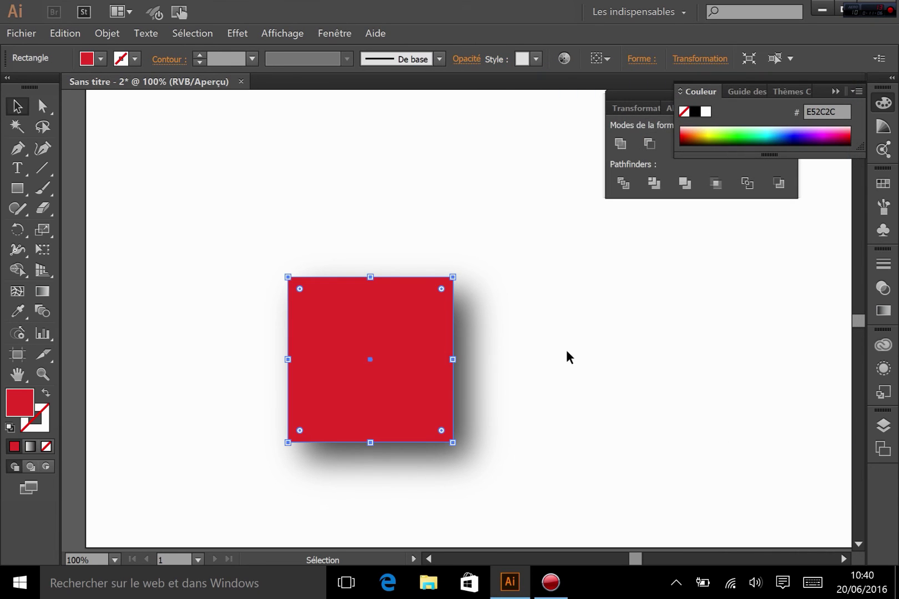
pyautogui.click(606, 334)
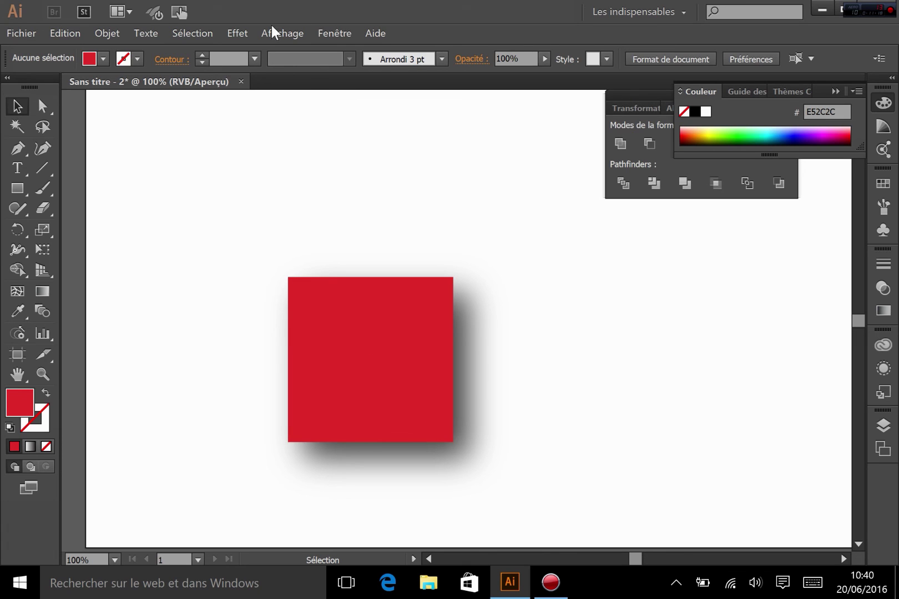
pyautogui.click(319, 333)
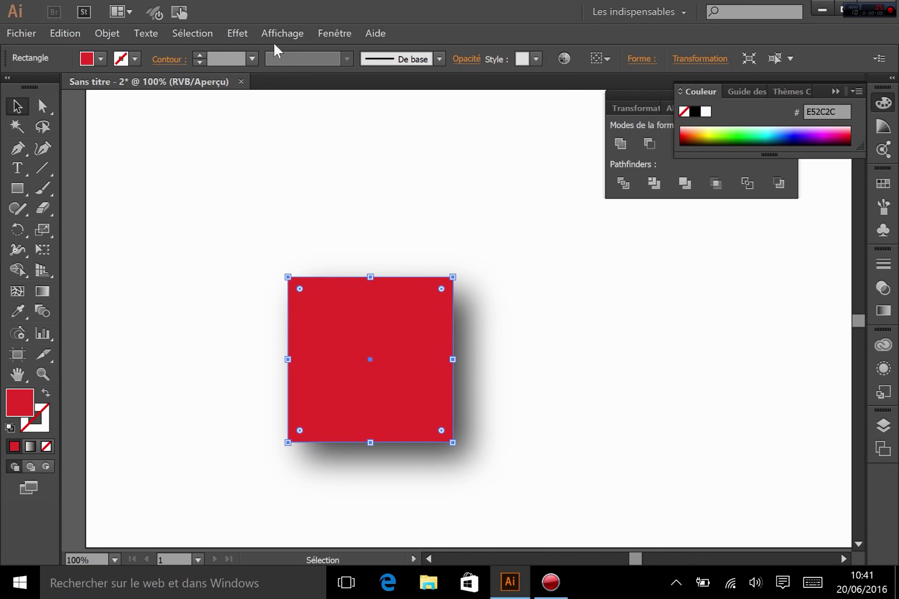
pyautogui.click(237, 33)
pyautogui.moveTo(285, 244)
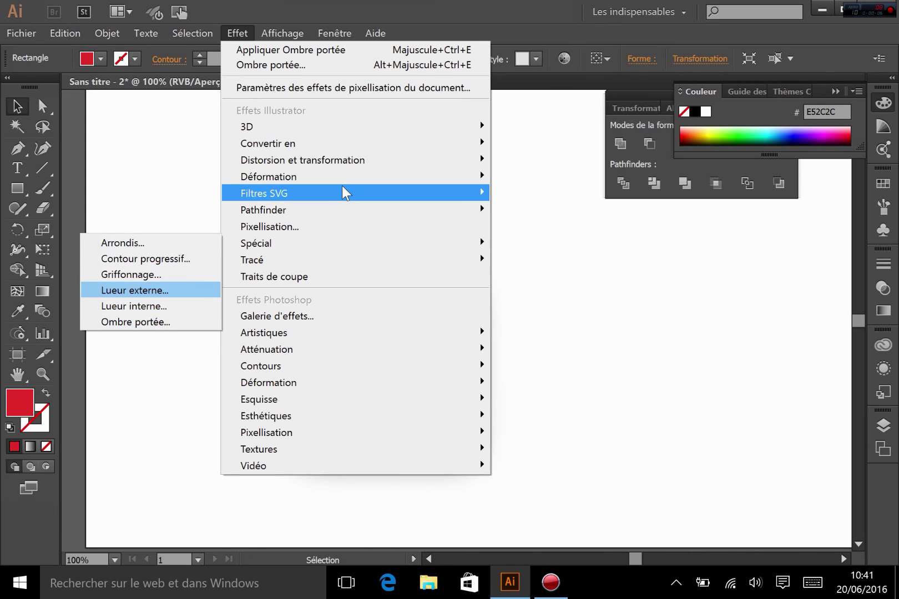
pyautogui.moveTo(345, 193)
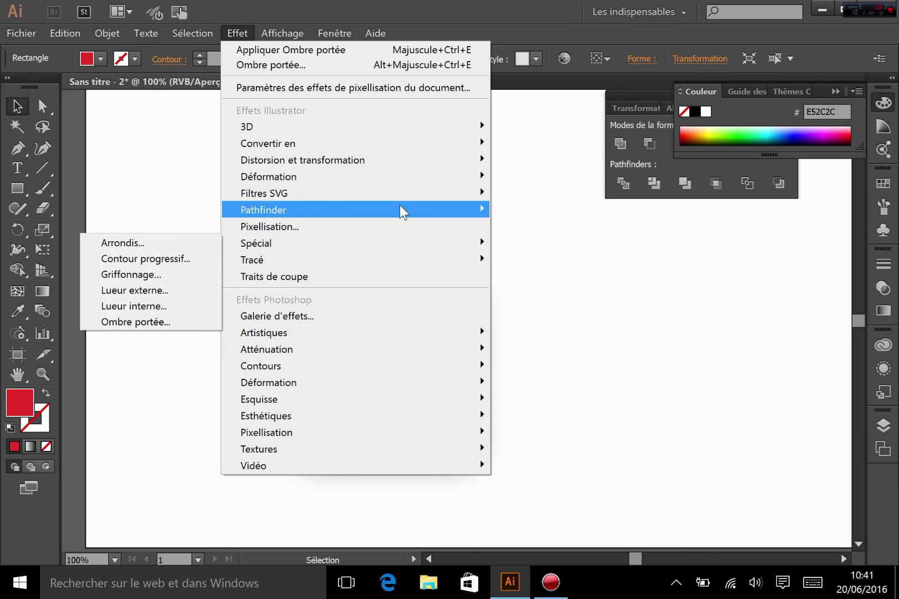
pyautogui.moveTo(370, 161)
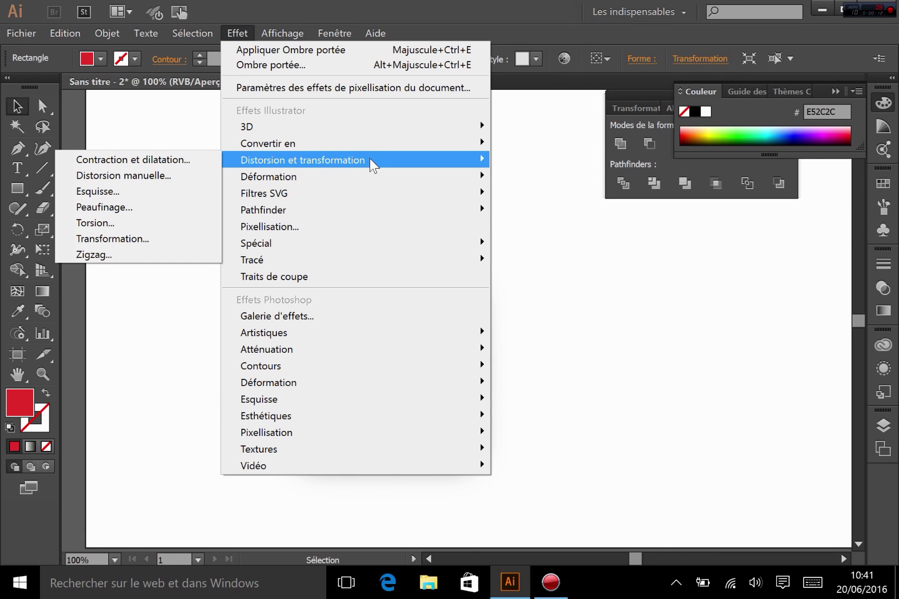
pyautogui.moveTo(234, 148)
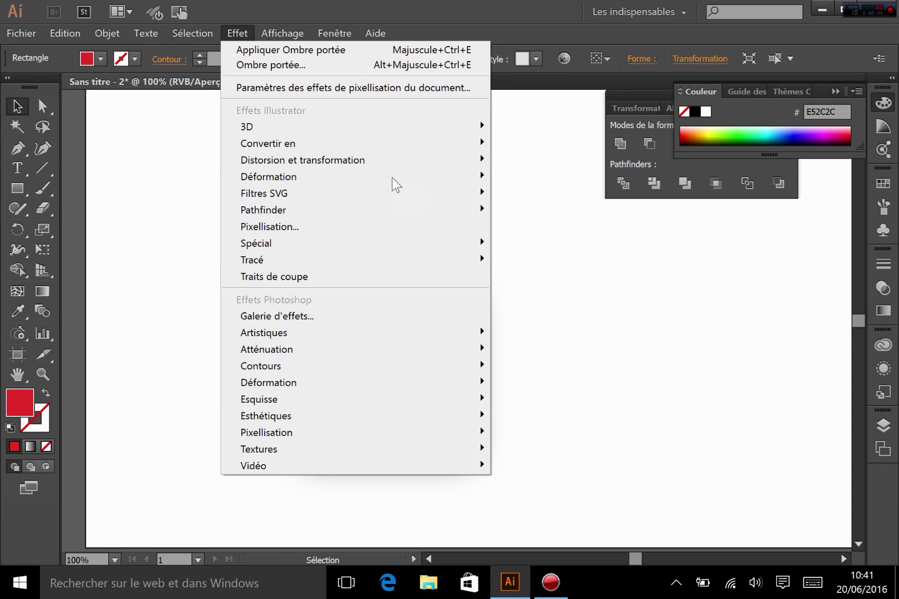
pyautogui.click(618, 356)
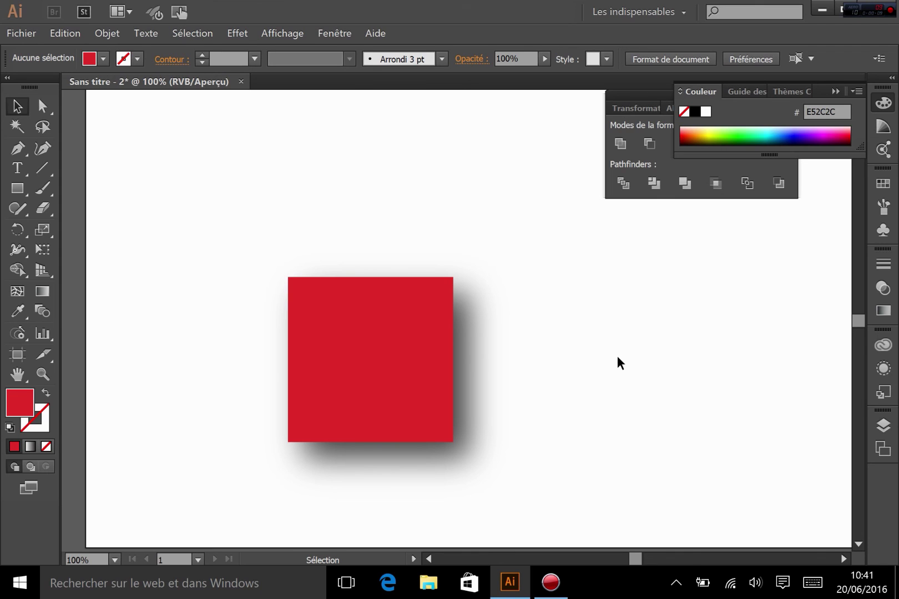
# Select the red square and display its appearance attributes down to the Ombre portée effect and opacity
pyautogui.click(401, 361)
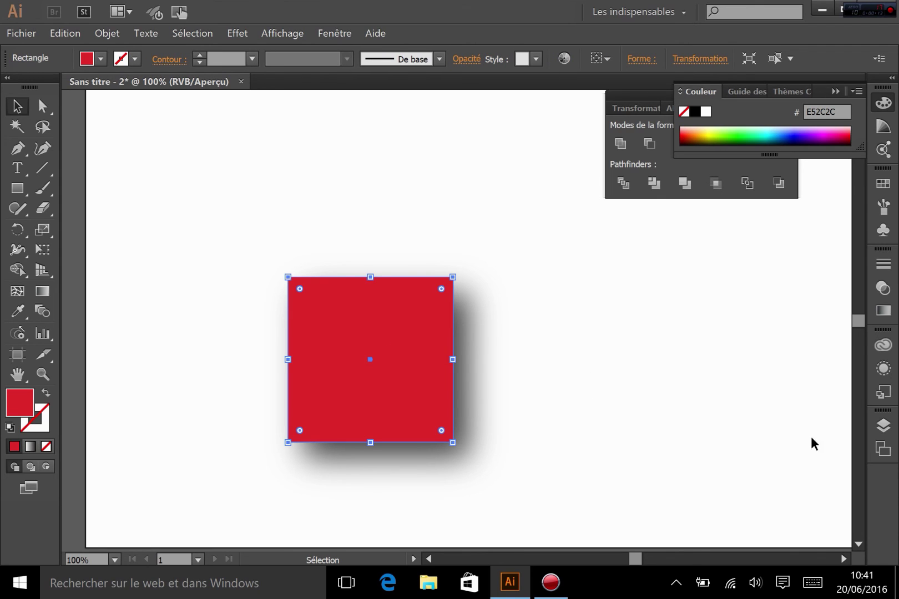
pyautogui.click(882, 368)
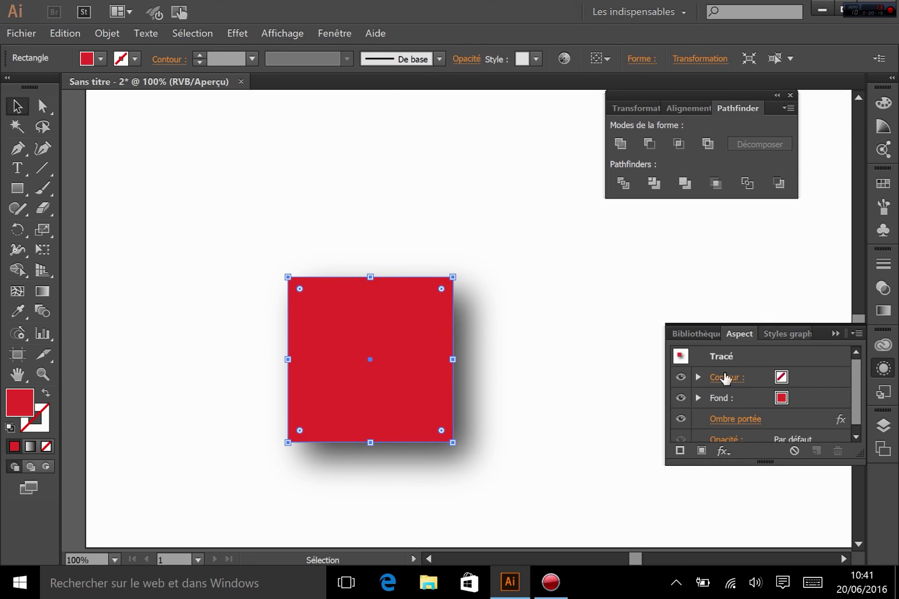
pyautogui.scroll(-1, 776, 399)
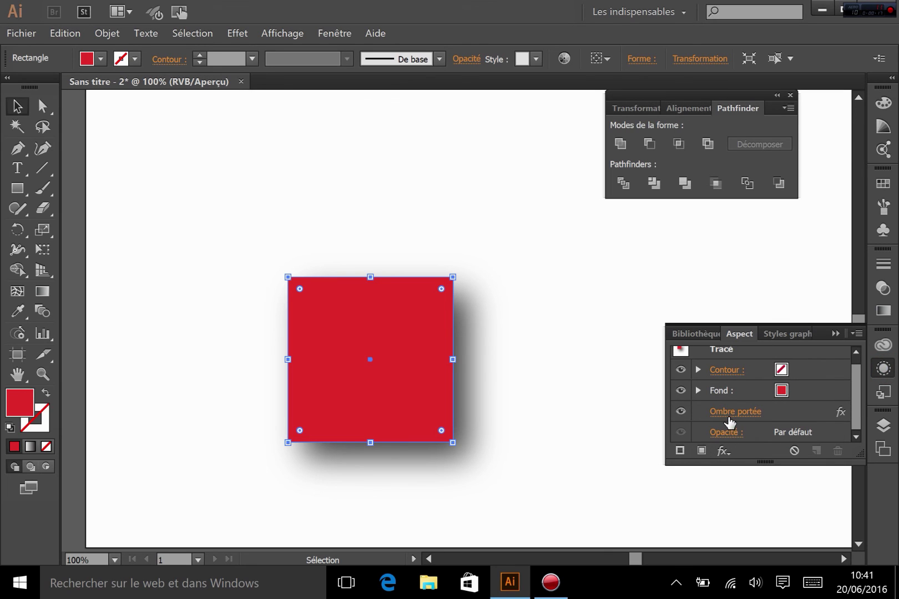